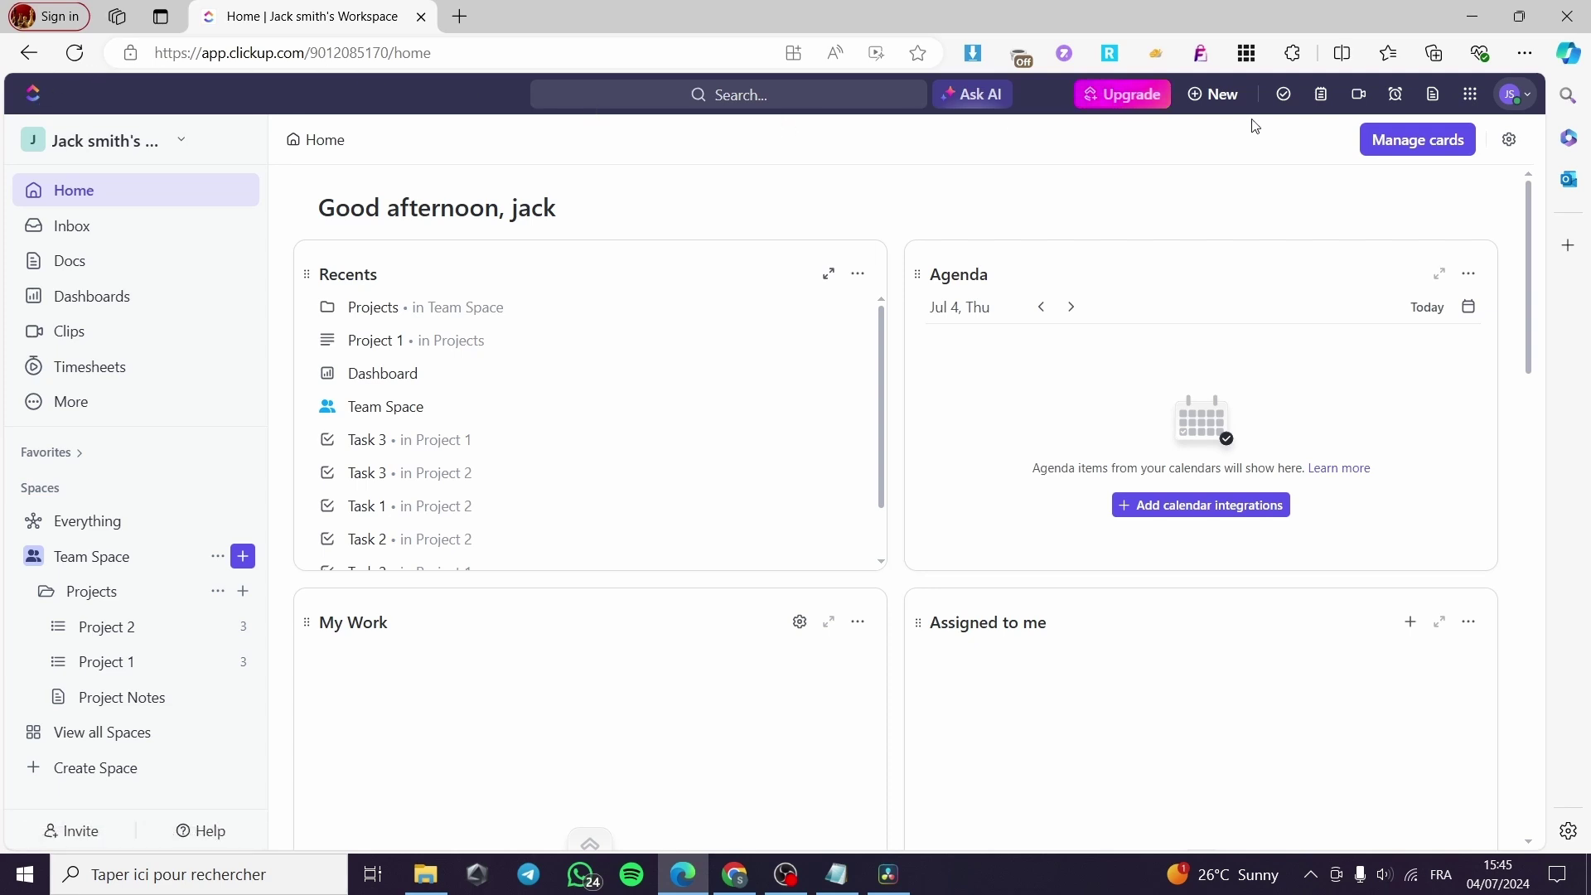
Open the Project 1 task list from the Projects folder in the sidebar.
click(1530, 98)
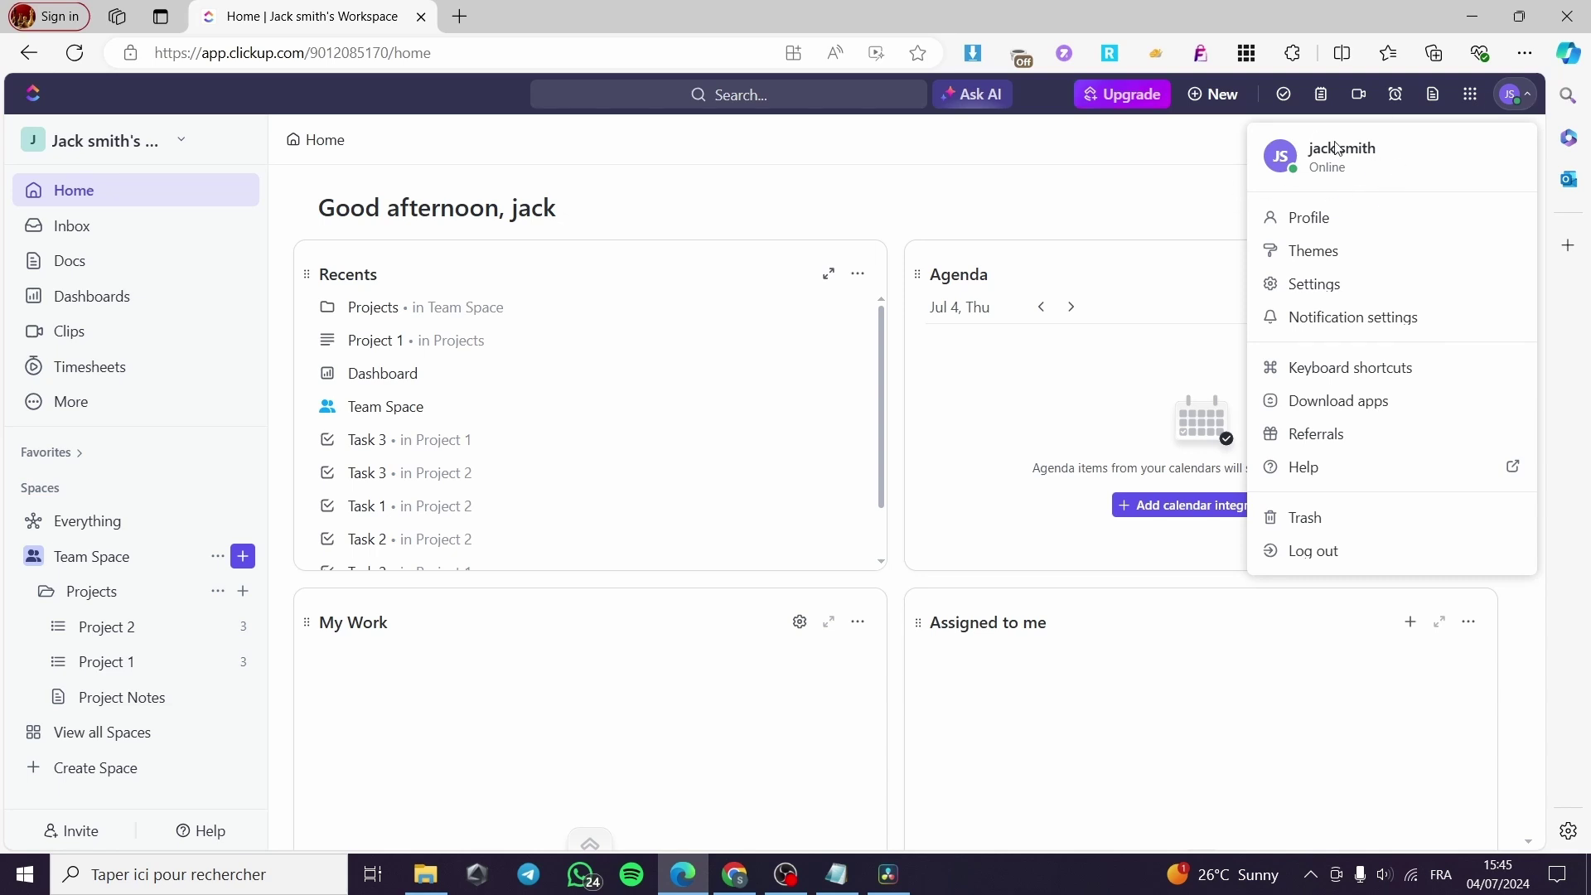
click(1066, 165)
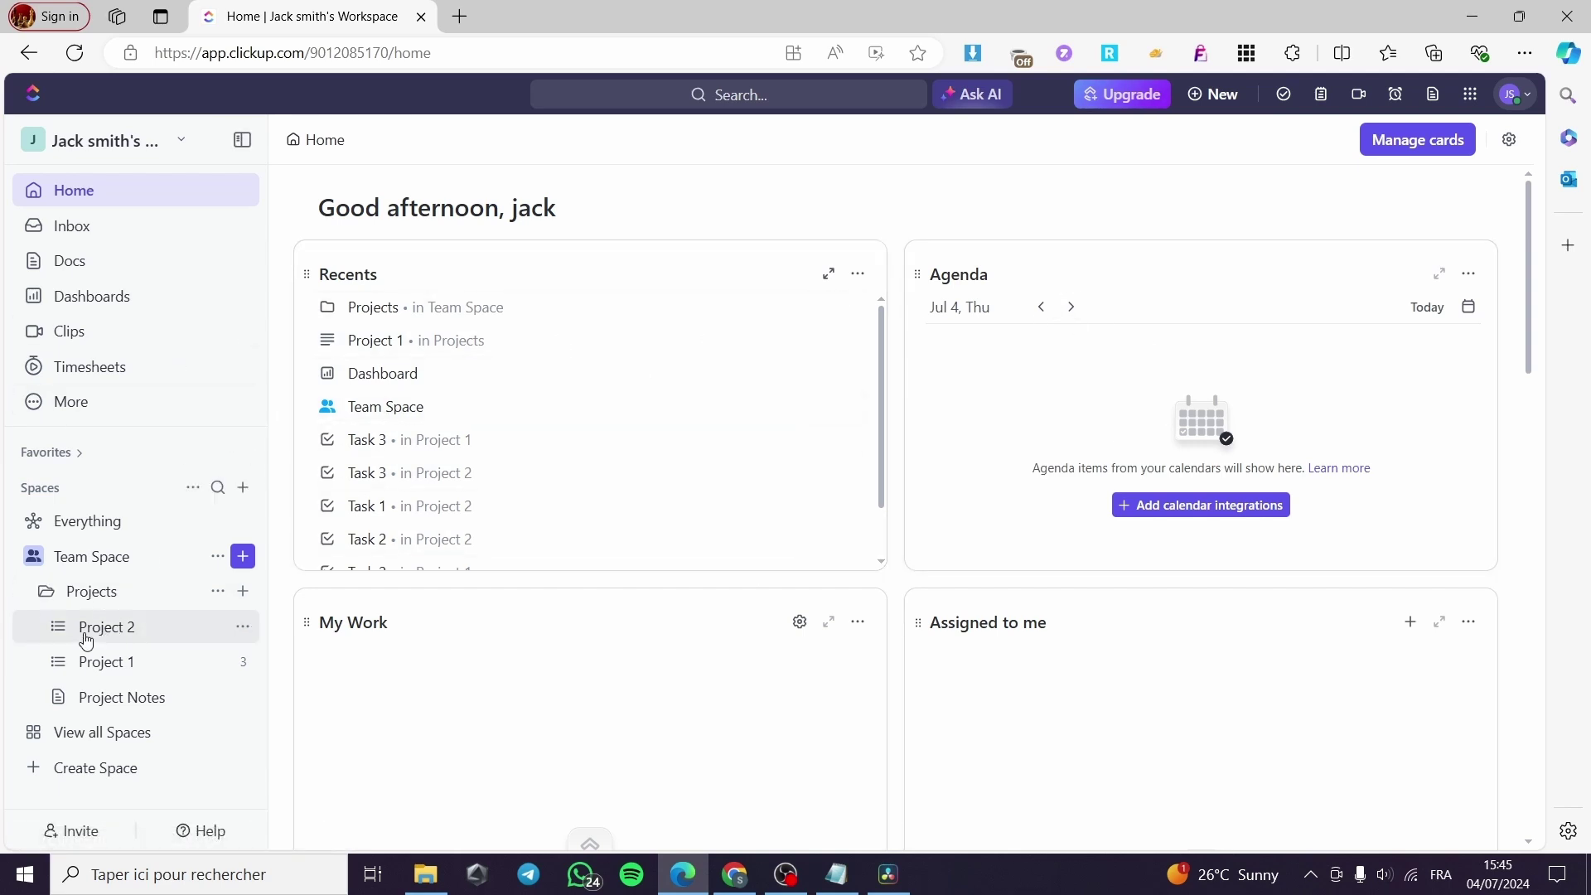
click(98, 593)
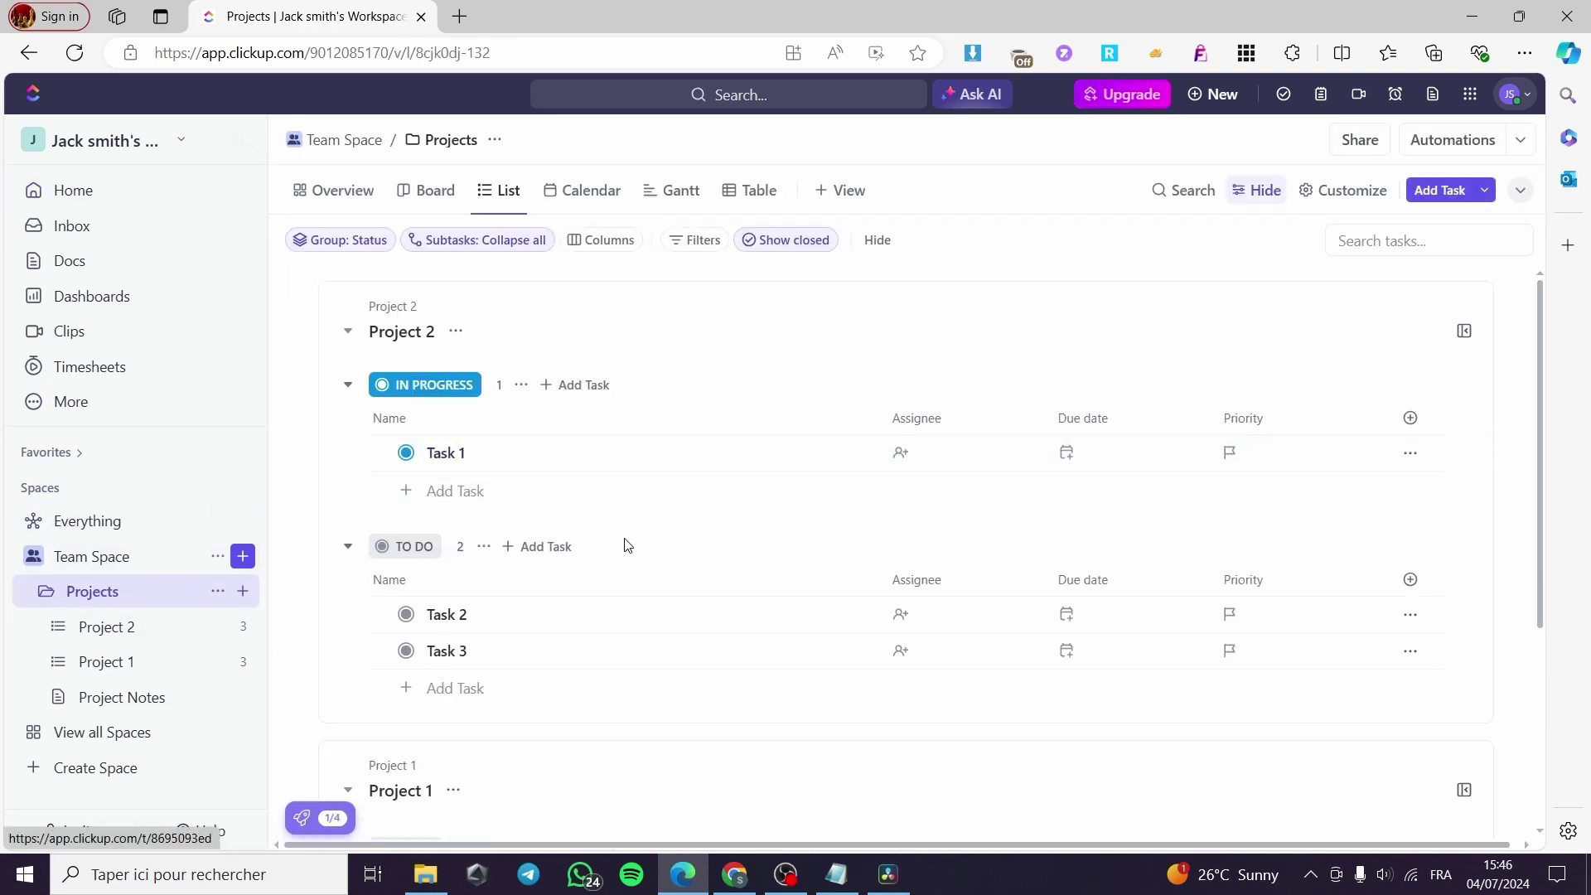
click(120, 666)
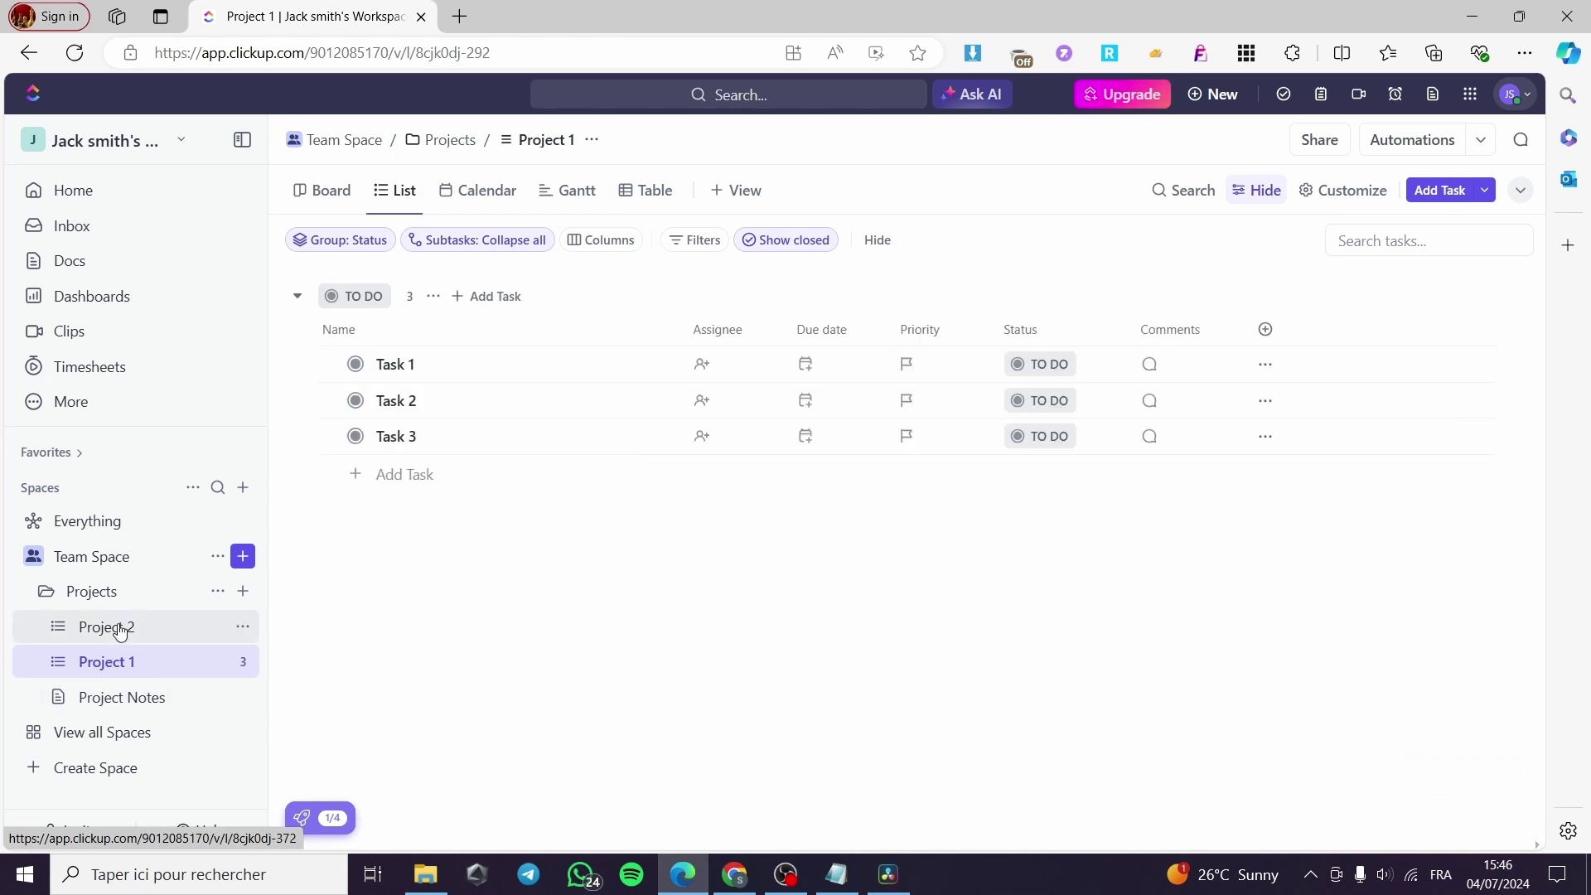
click(120, 628)
click(115, 670)
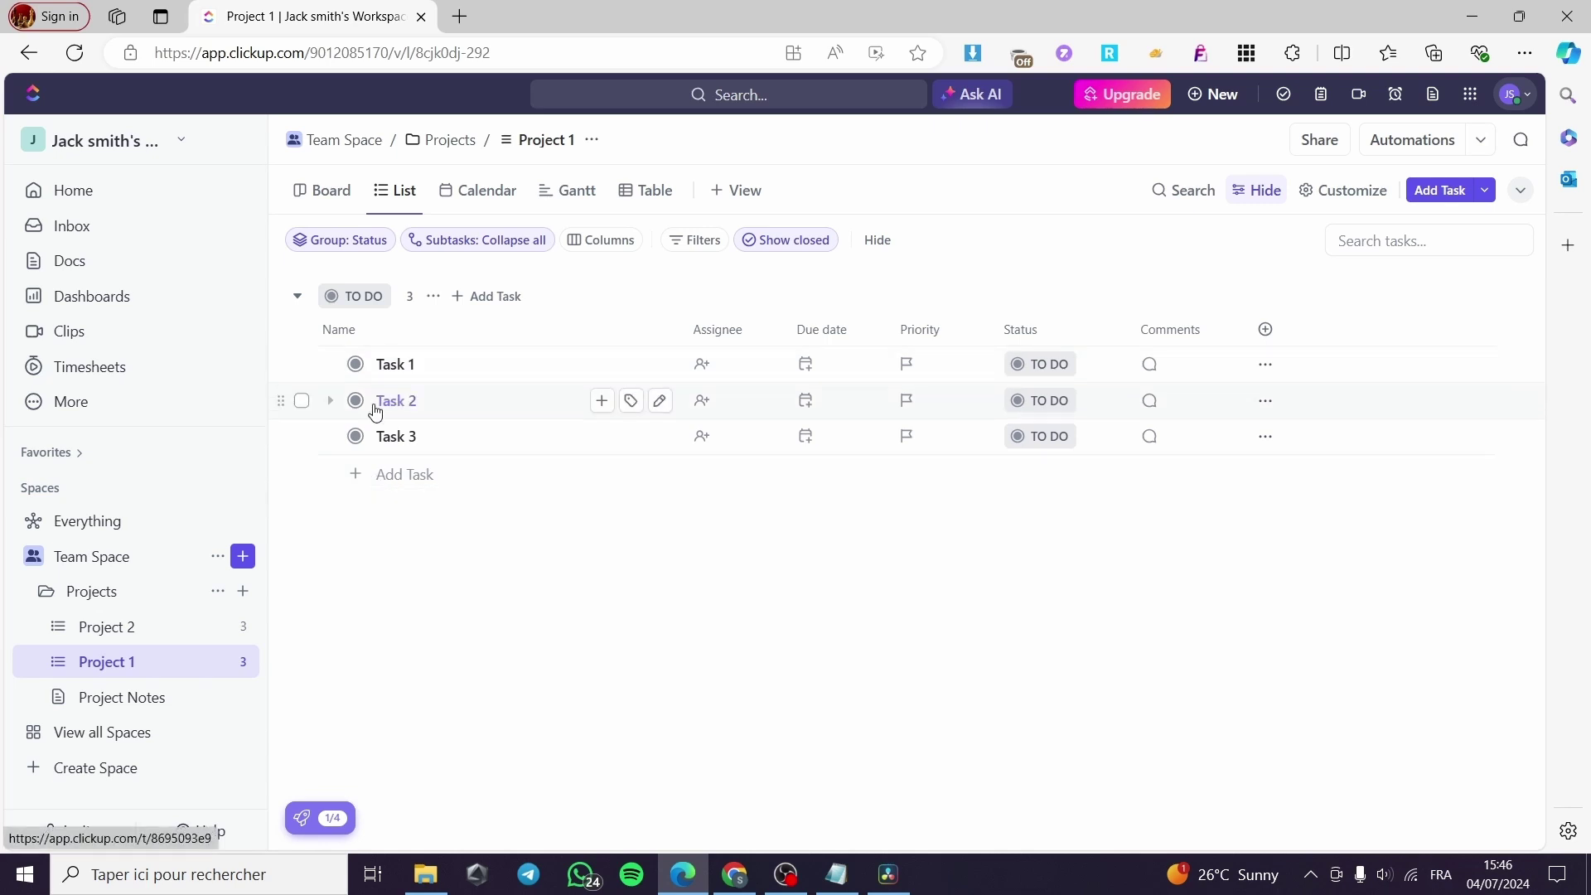
Add a regular task named 'To do' to Project 1, keeping yourself as assignee.
click(379, 474)
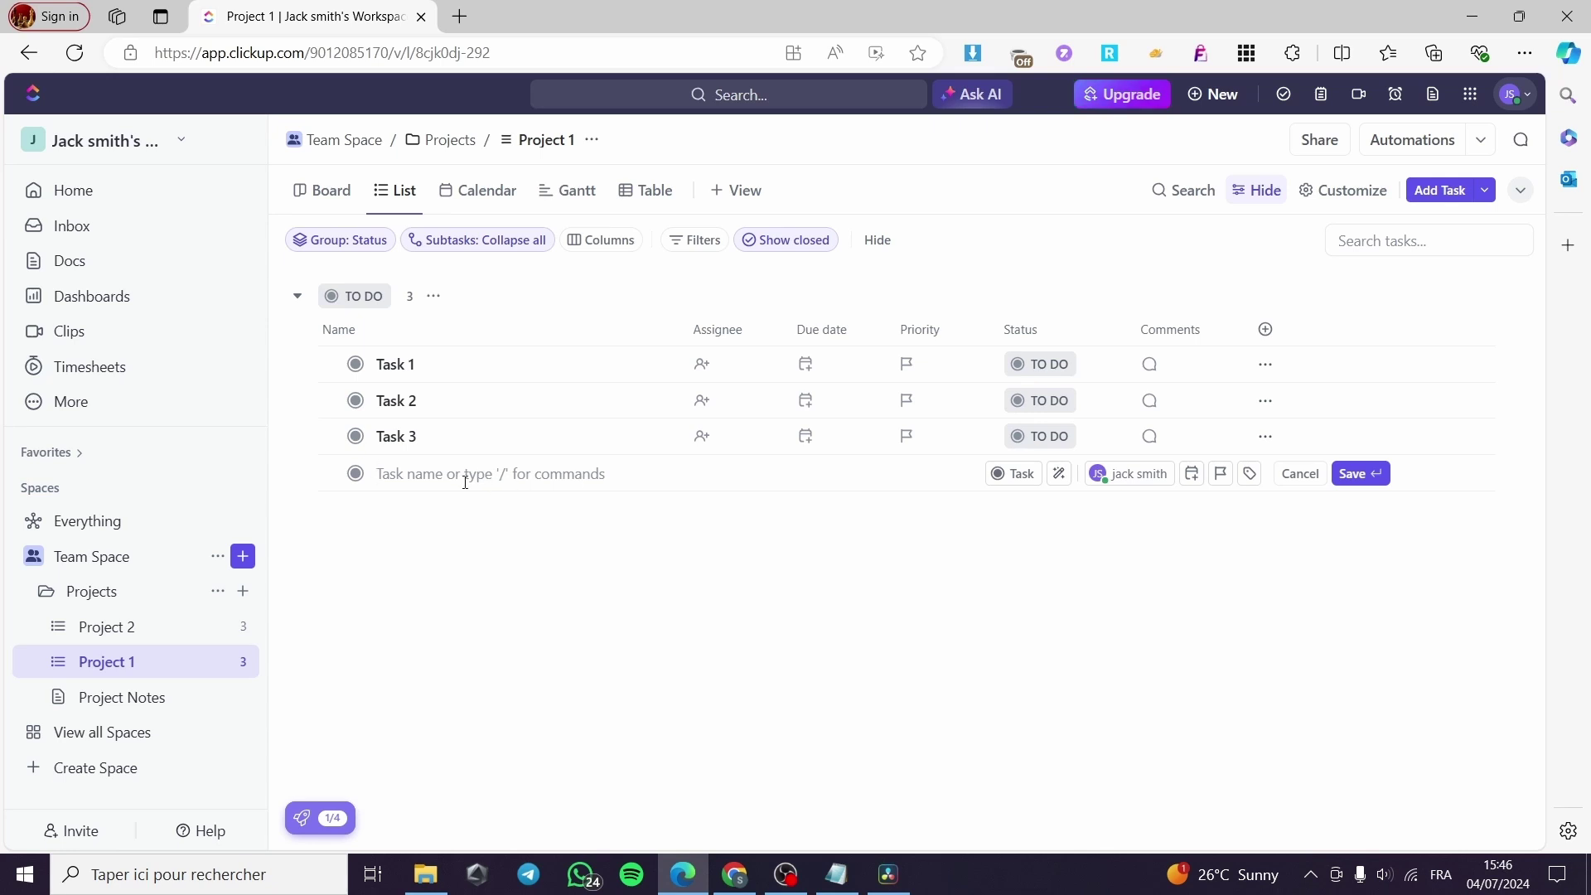
text(Ti)
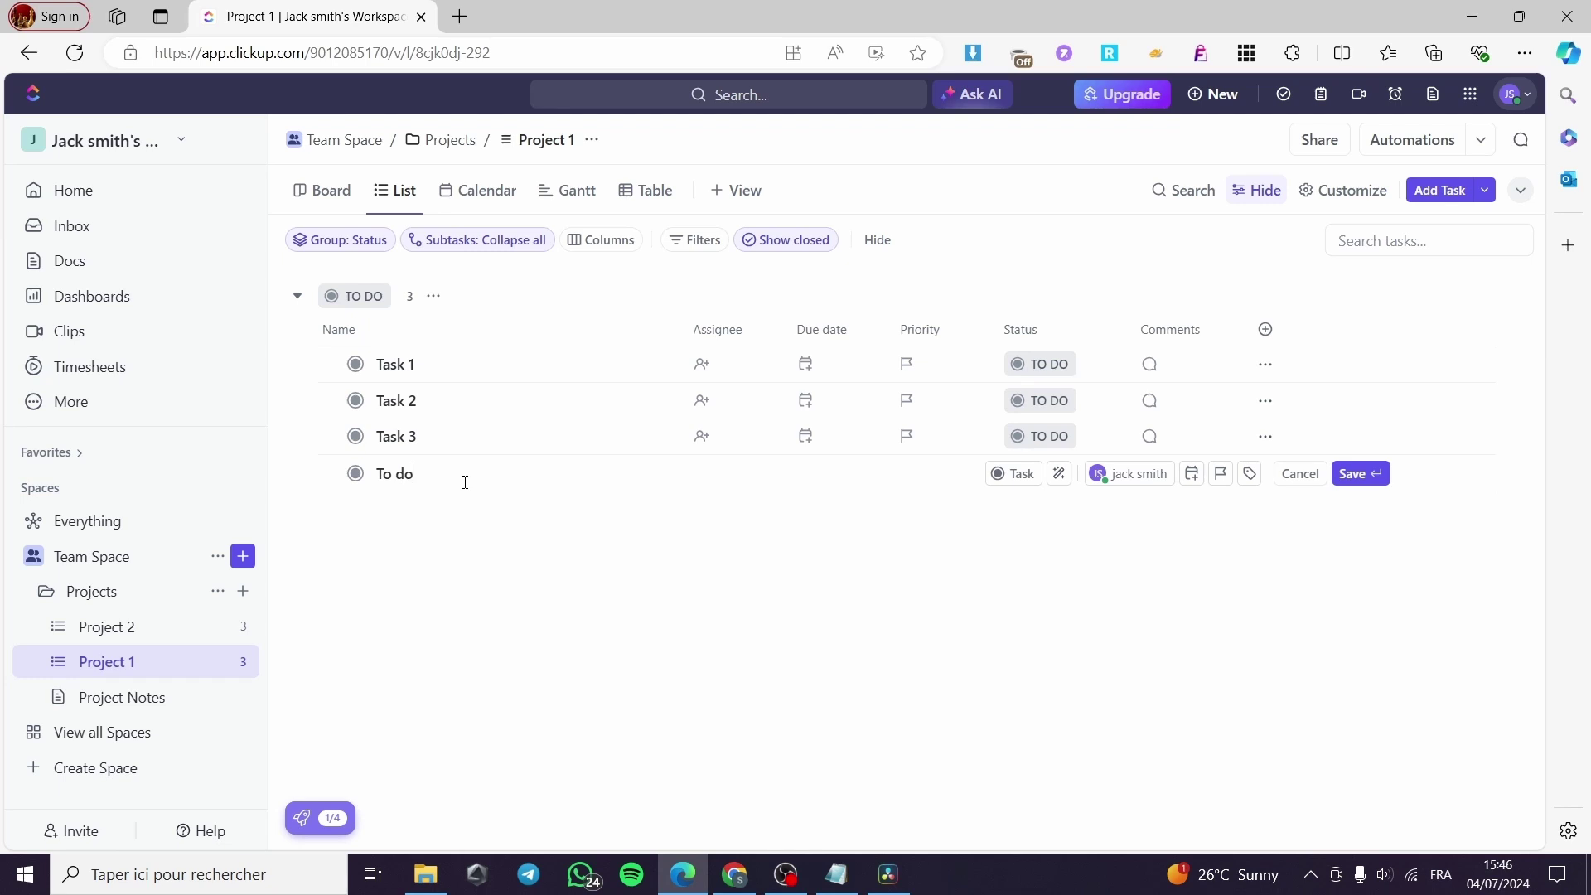
click(1019, 476)
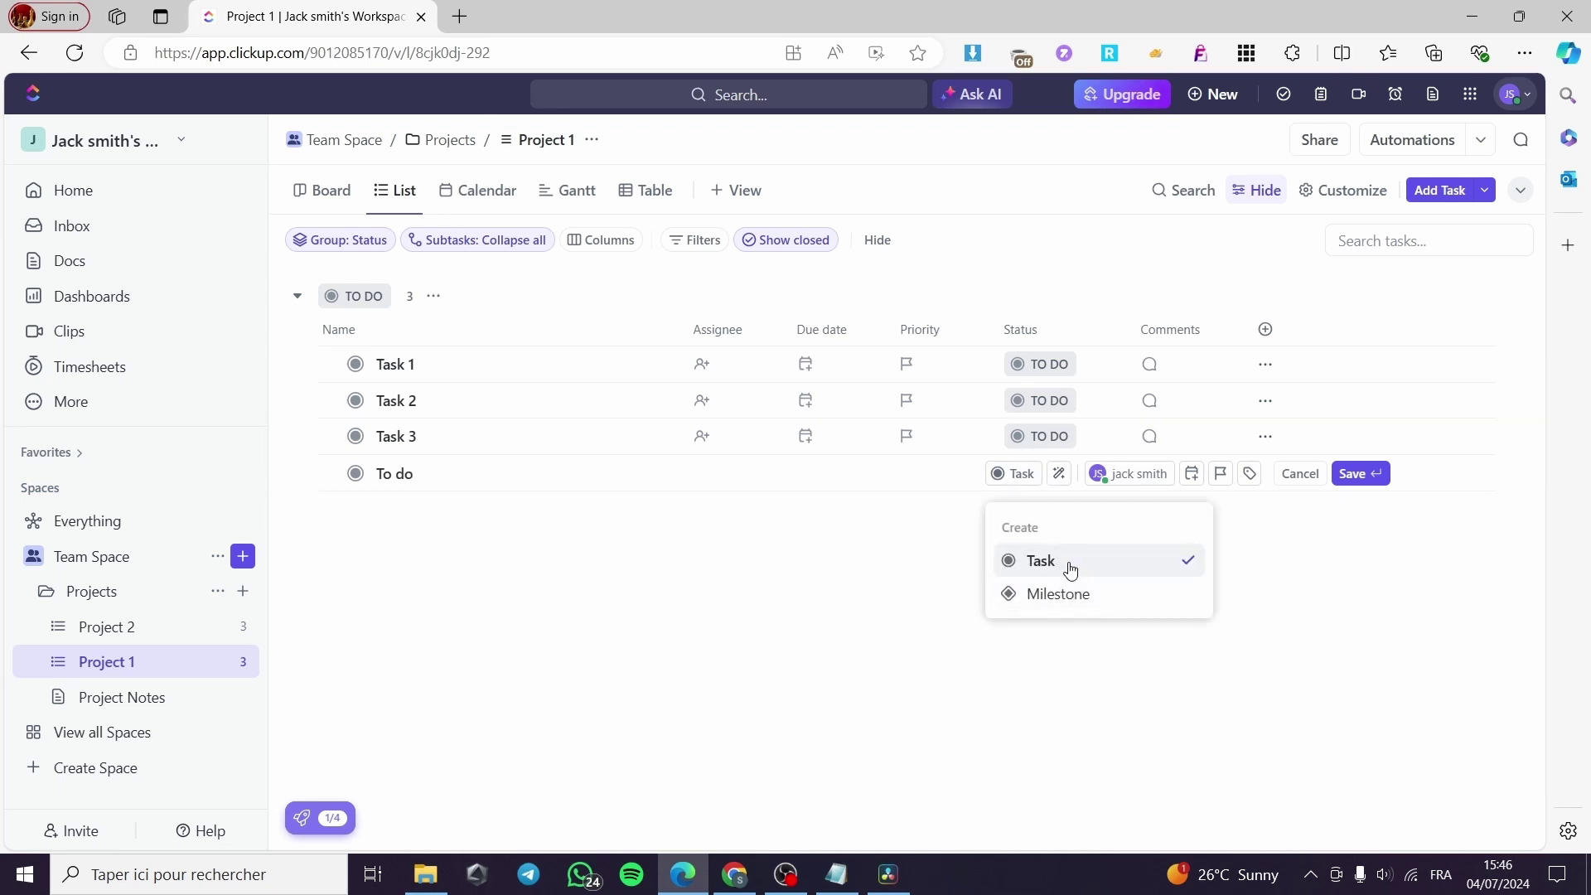
click(1145, 487)
click(1124, 471)
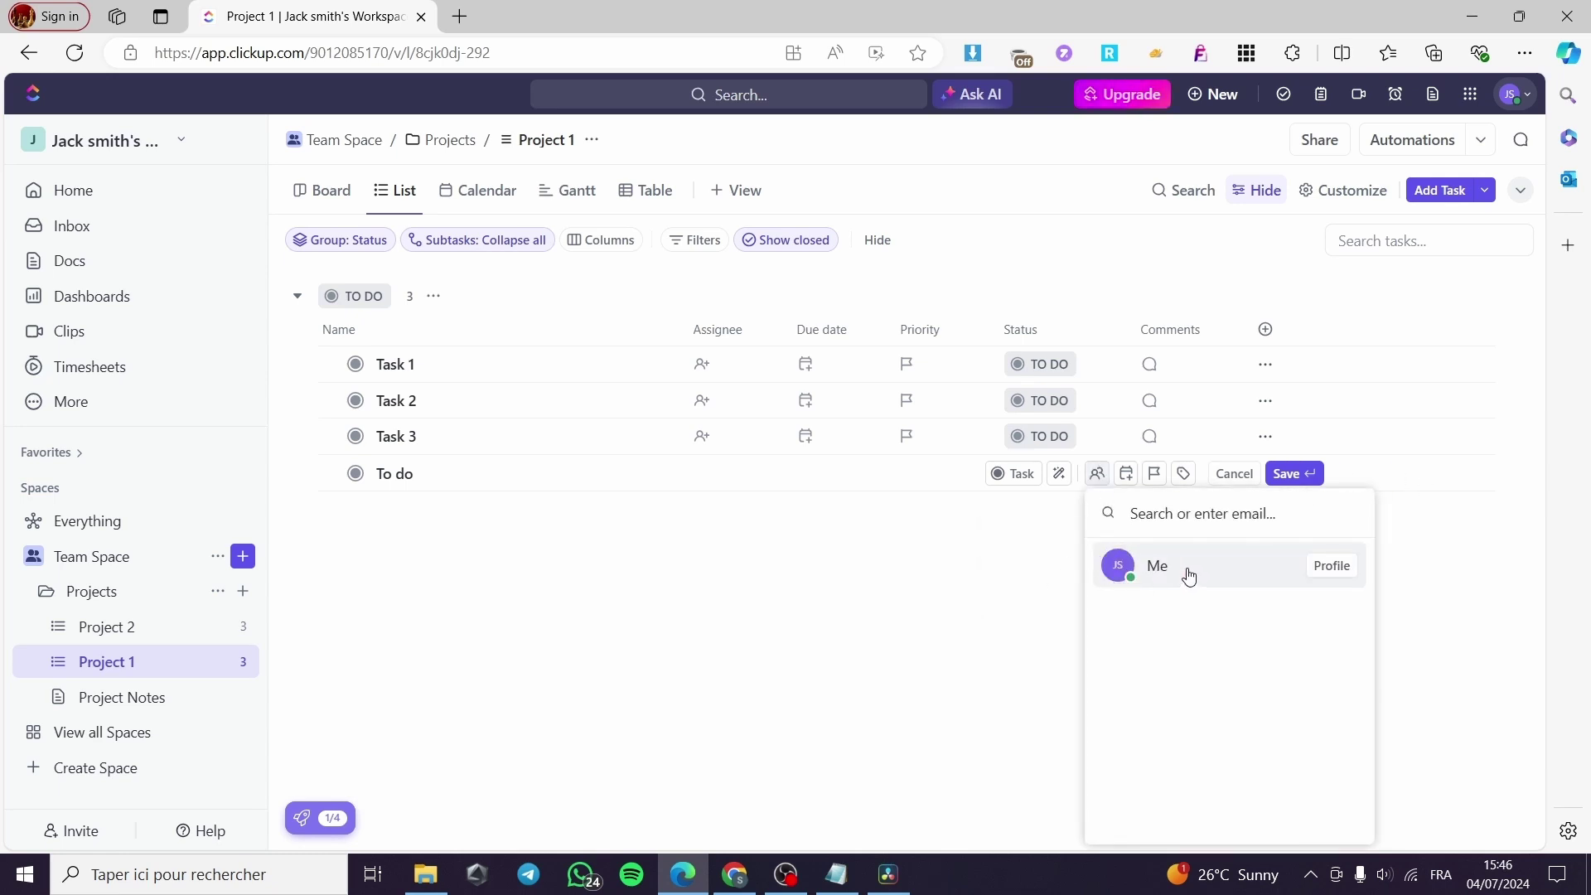
click(1042, 591)
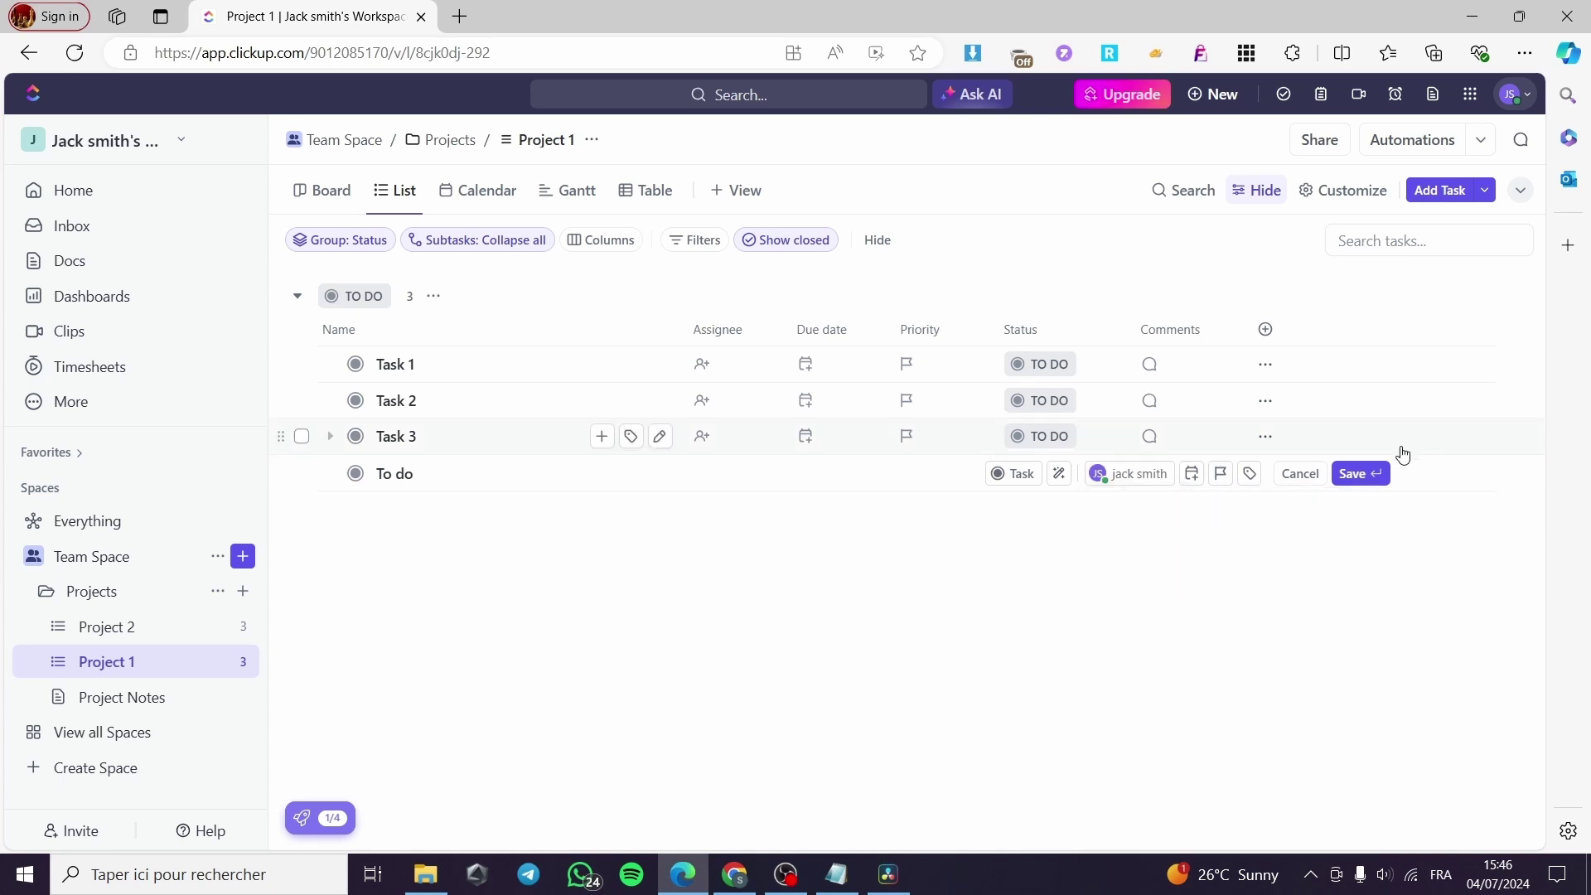
click(1353, 473)
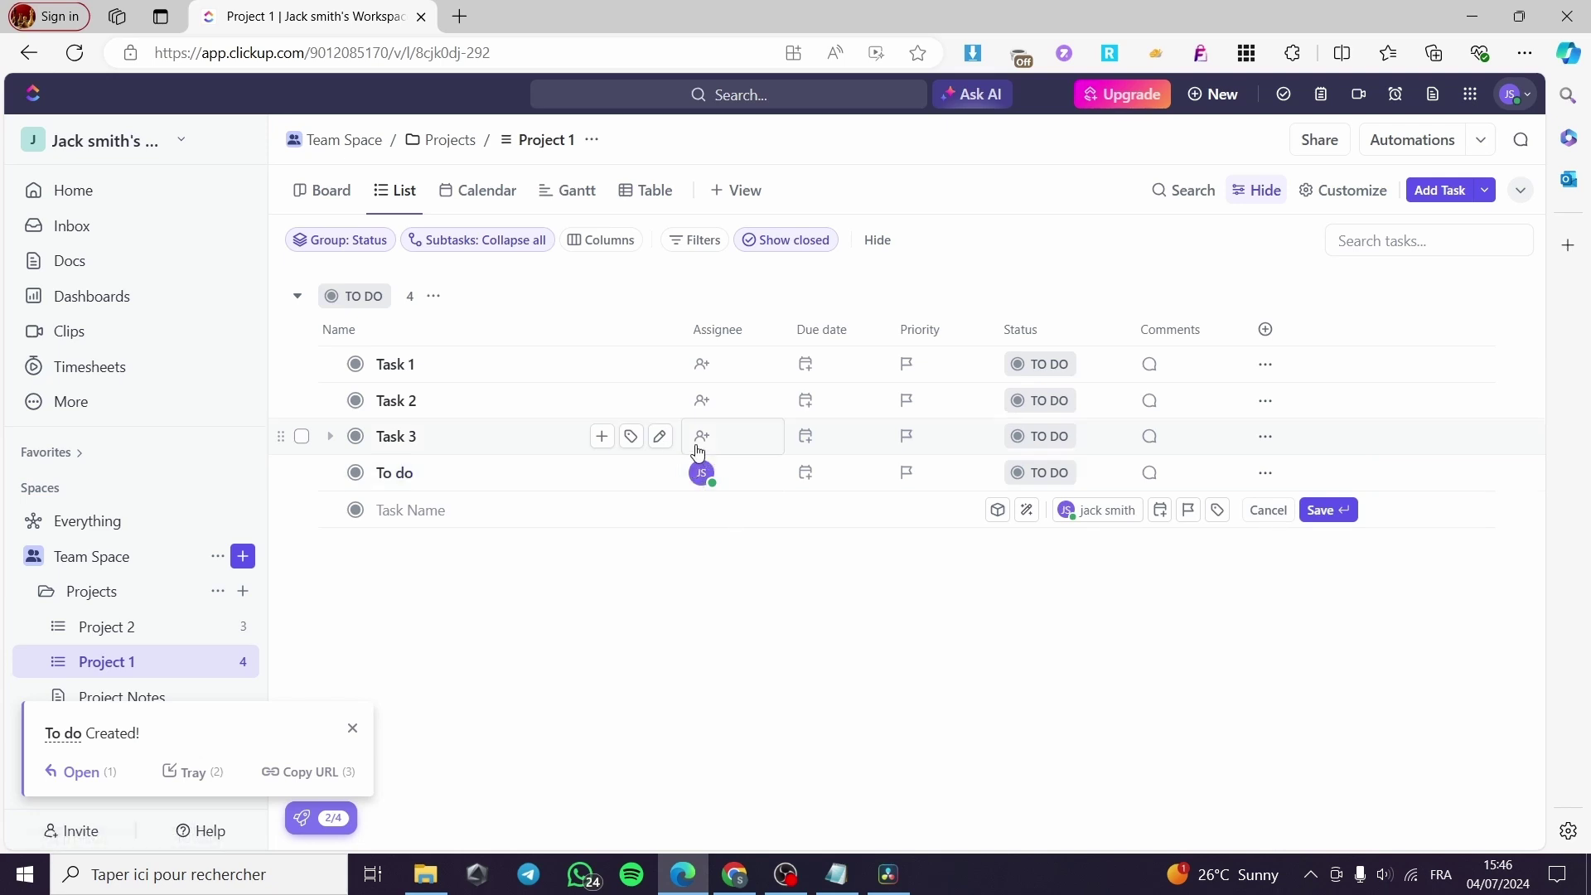
click(705, 367)
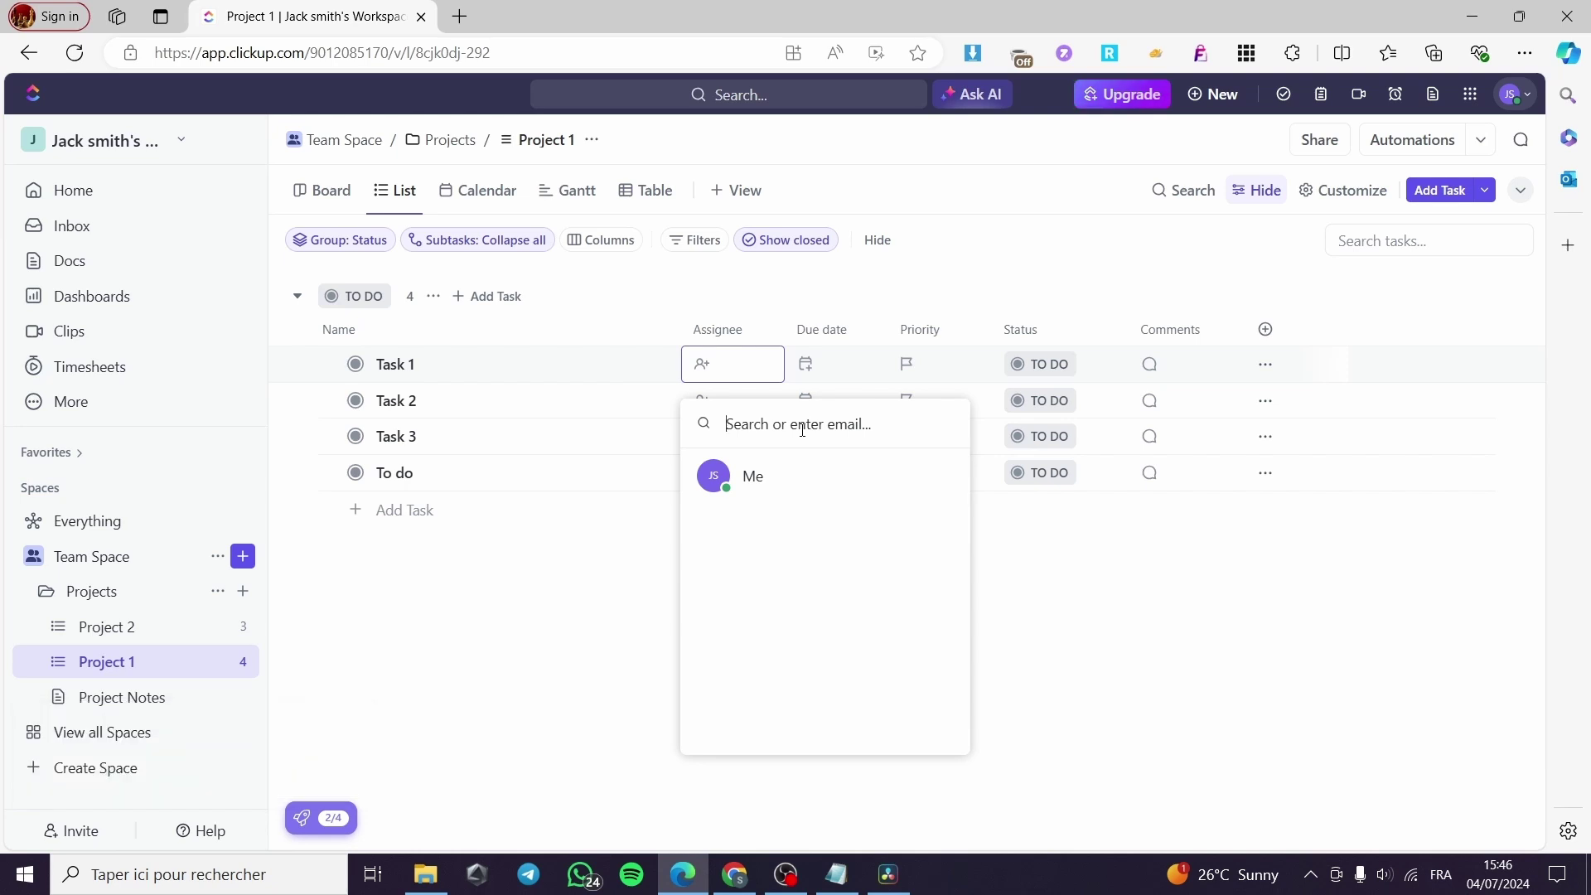
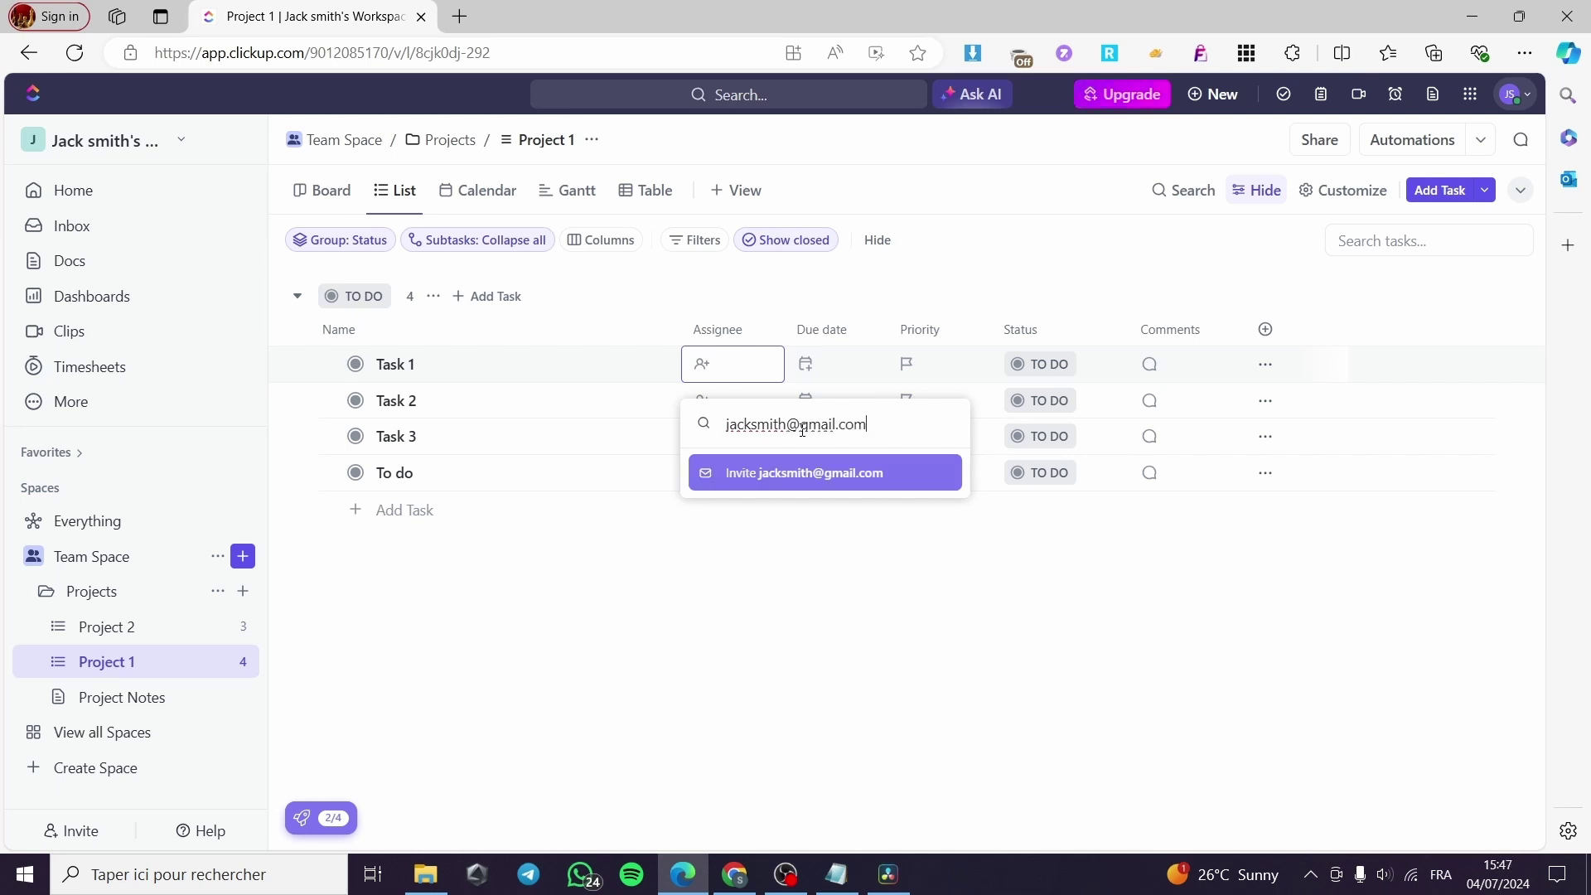
click(805, 476)
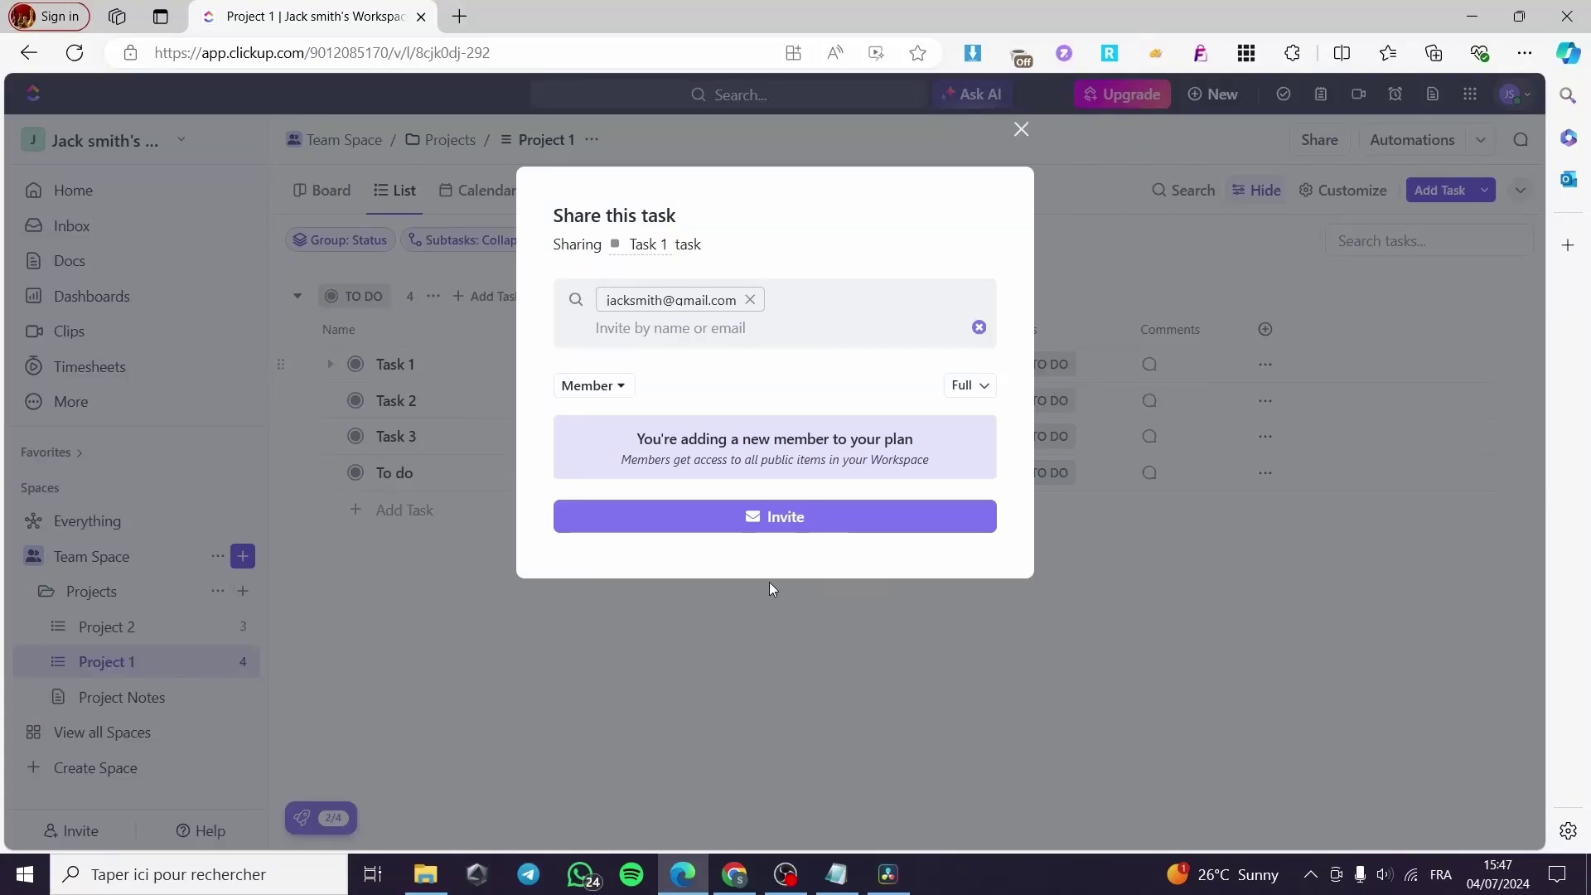
click(797, 524)
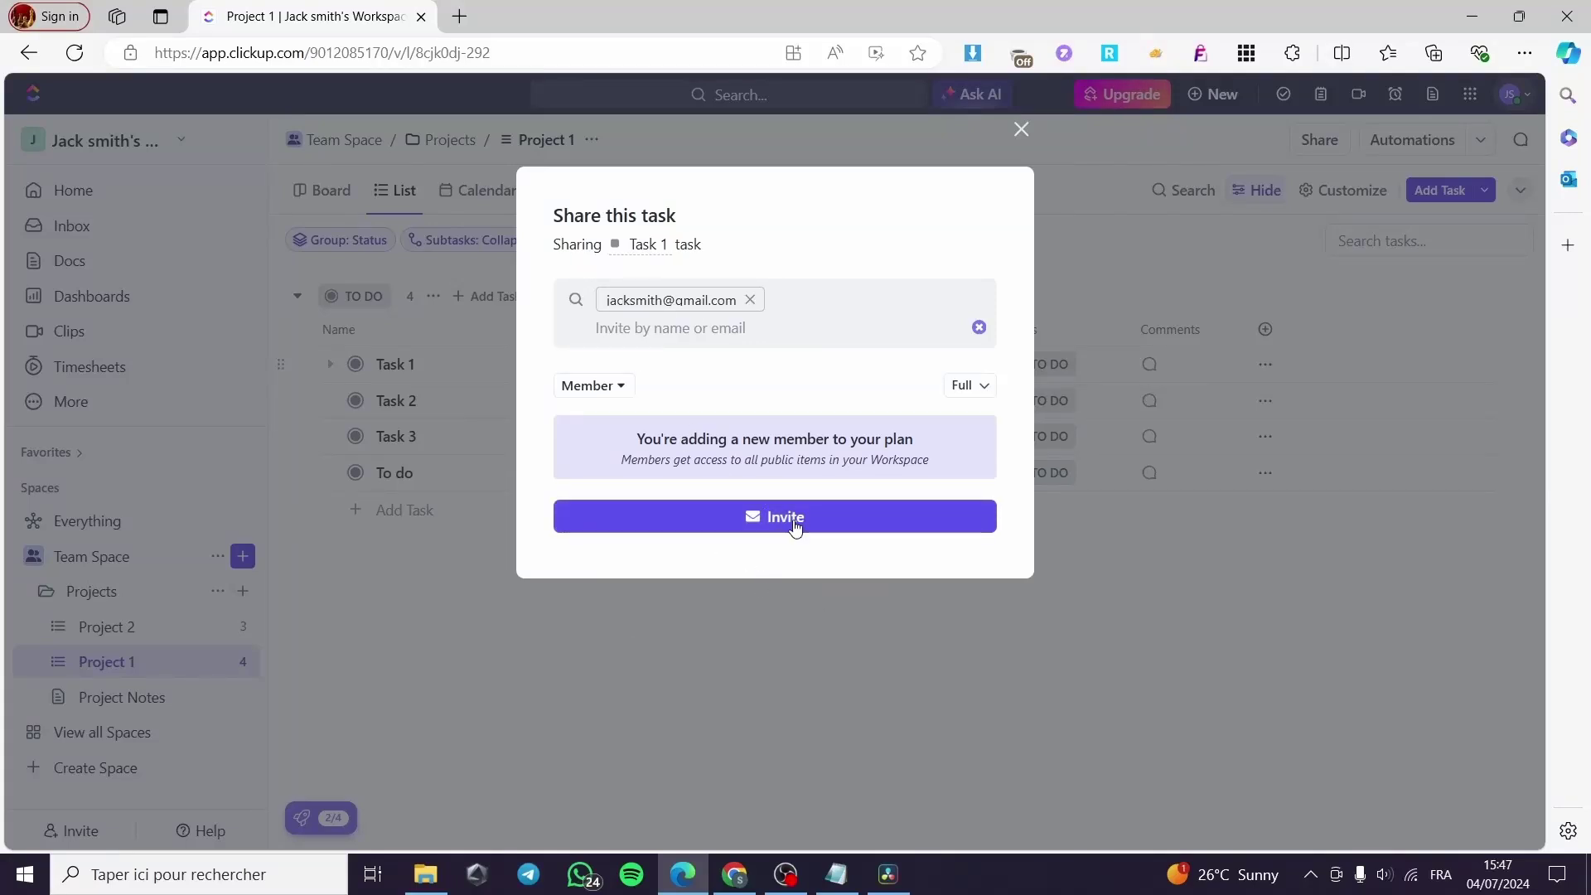
click(622, 388)
click(663, 466)
click(989, 384)
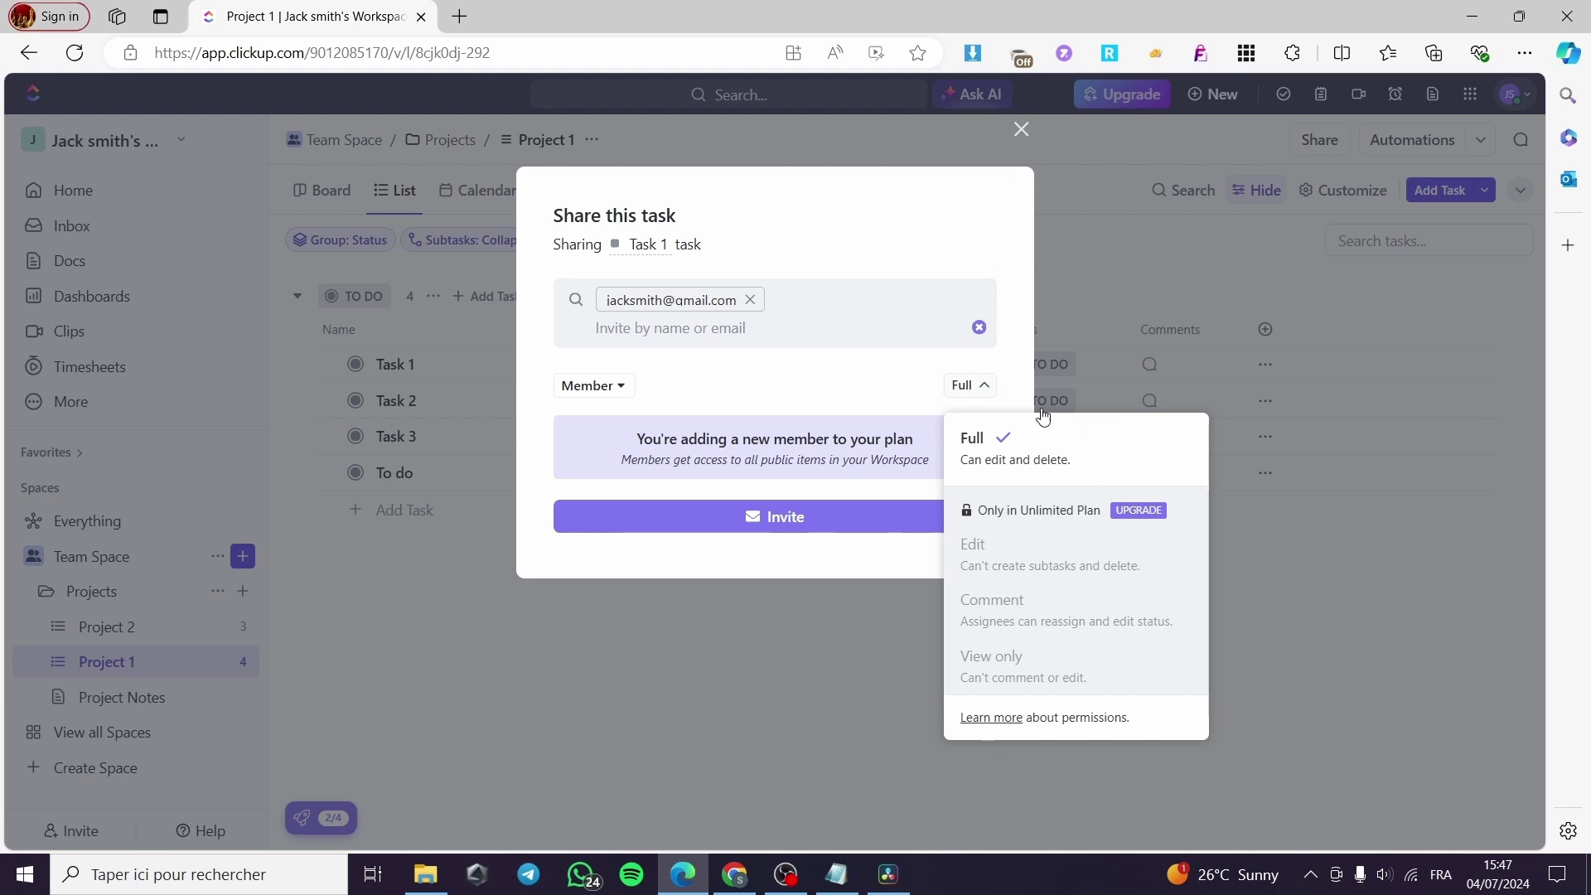
click(1019, 128)
click(1019, 130)
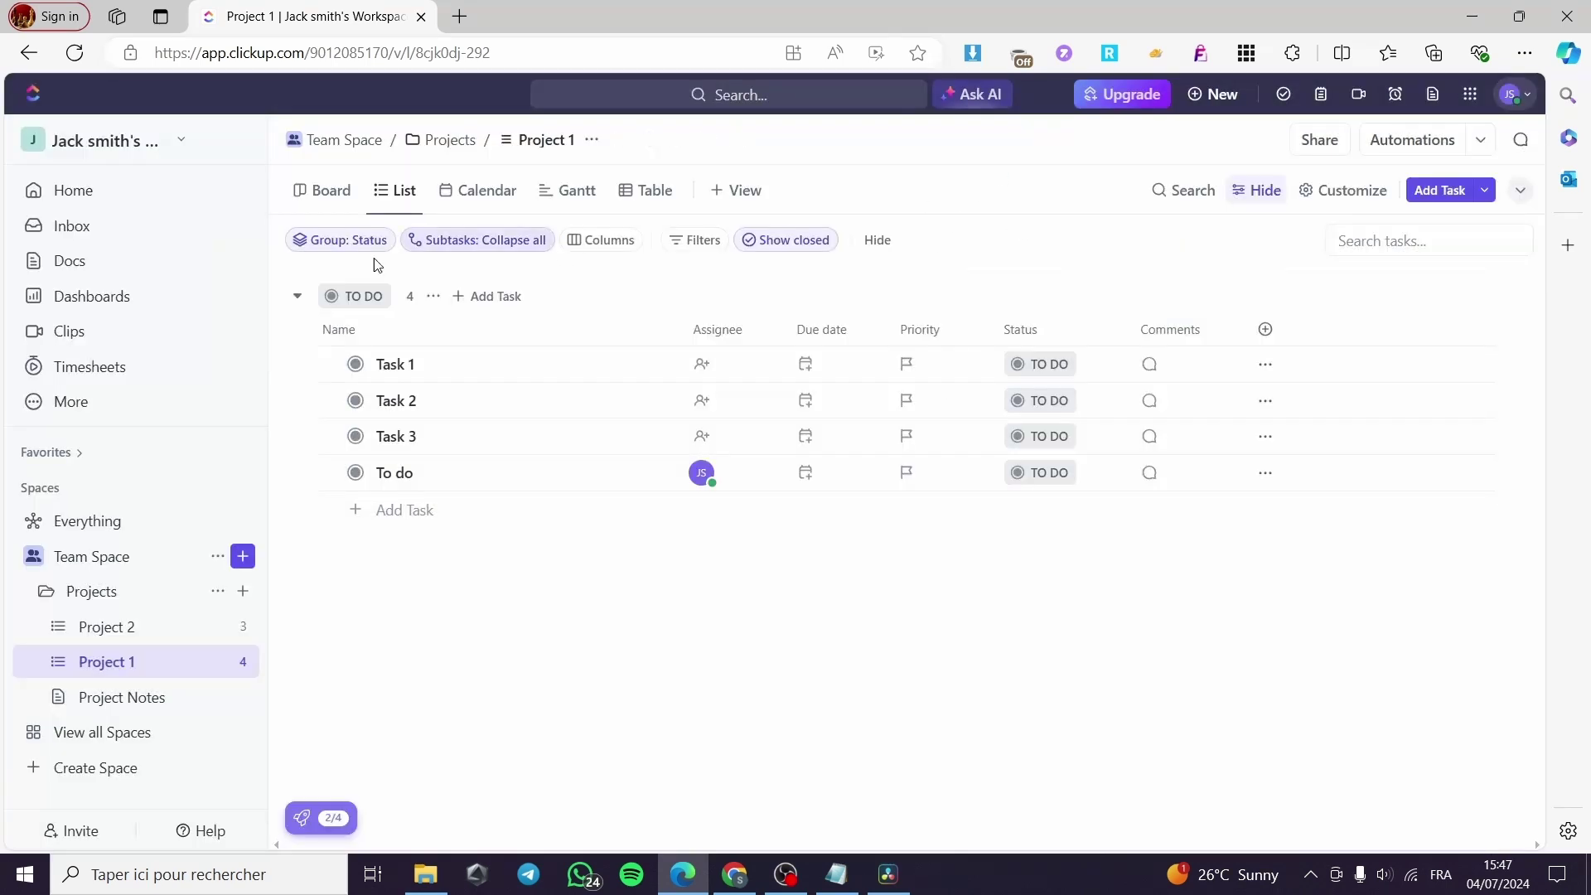
Glance at Task 3's details, then open the To do task instead.
click(493, 445)
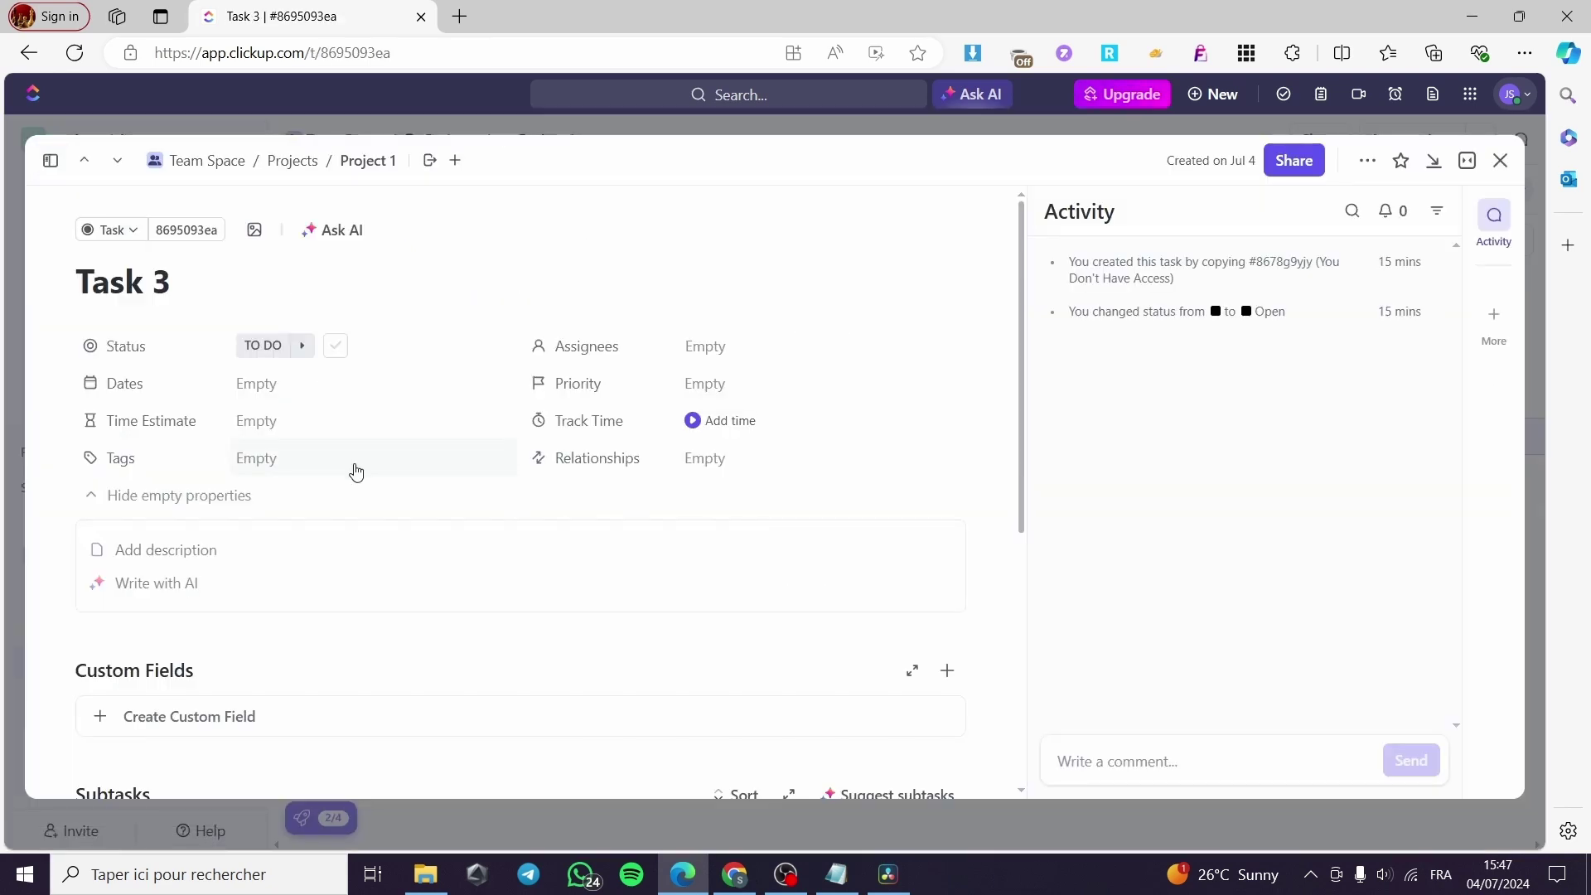
click(1499, 160)
click(393, 472)
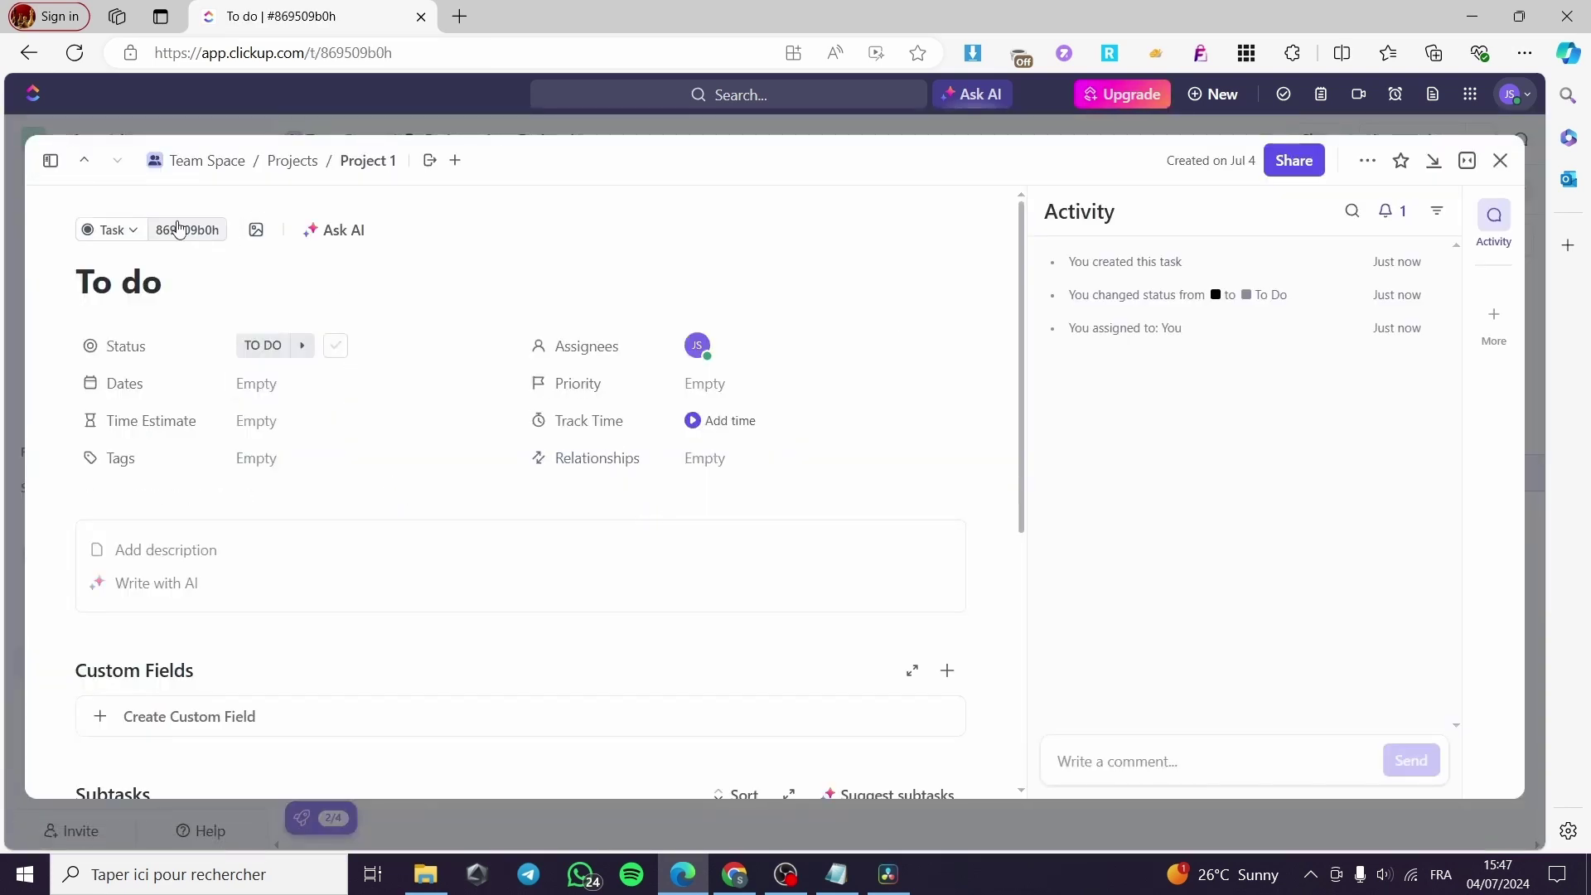
Give the To do task a cover, switching it from orange to purple.
click(255, 241)
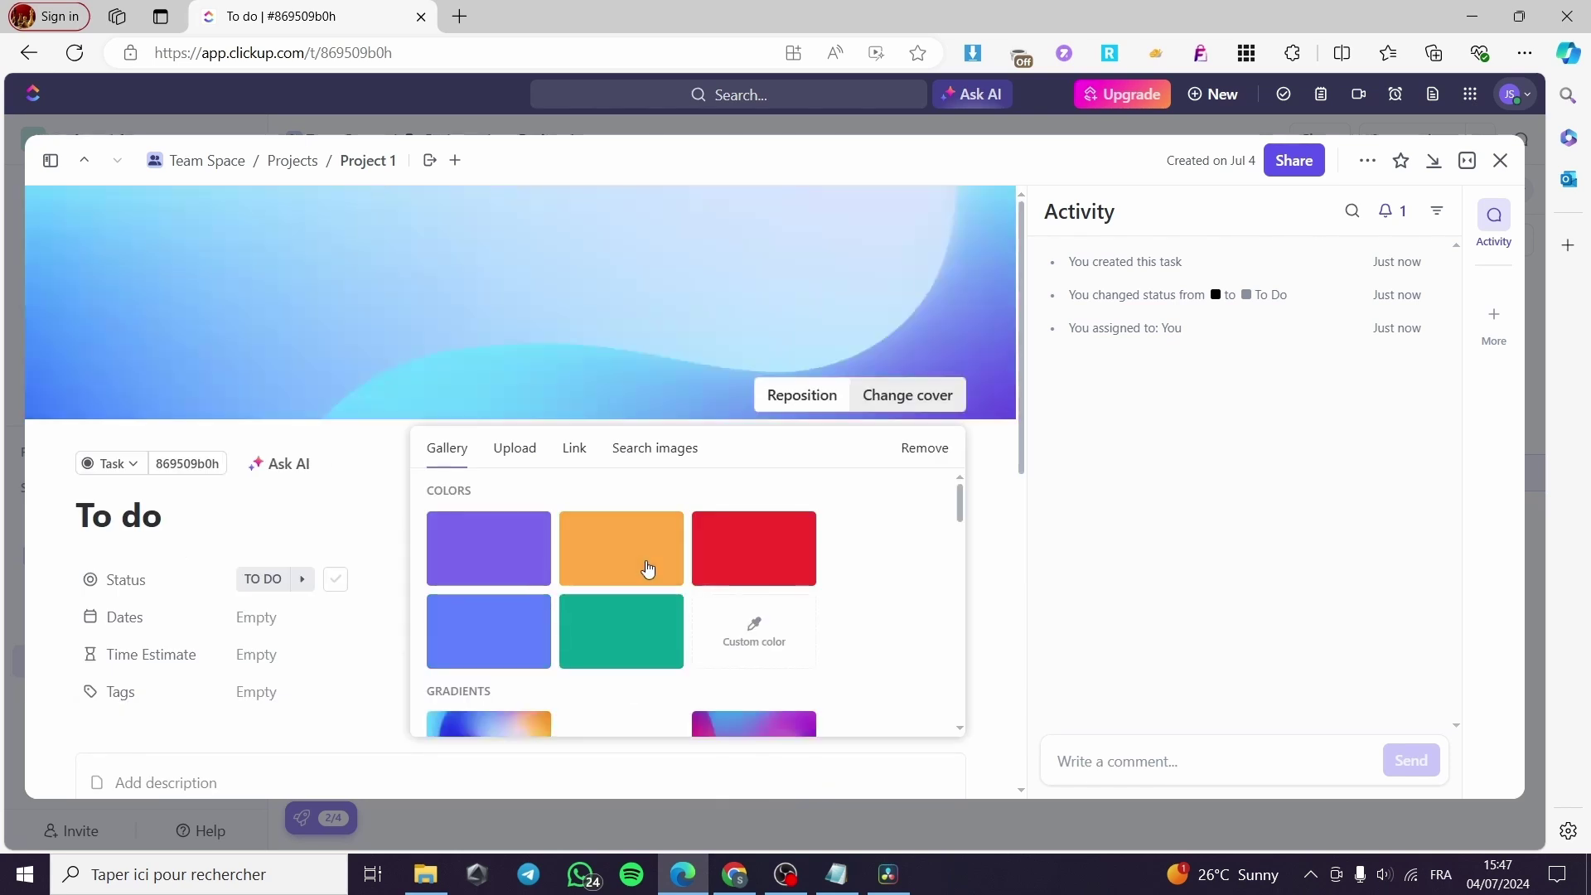
click(647, 569)
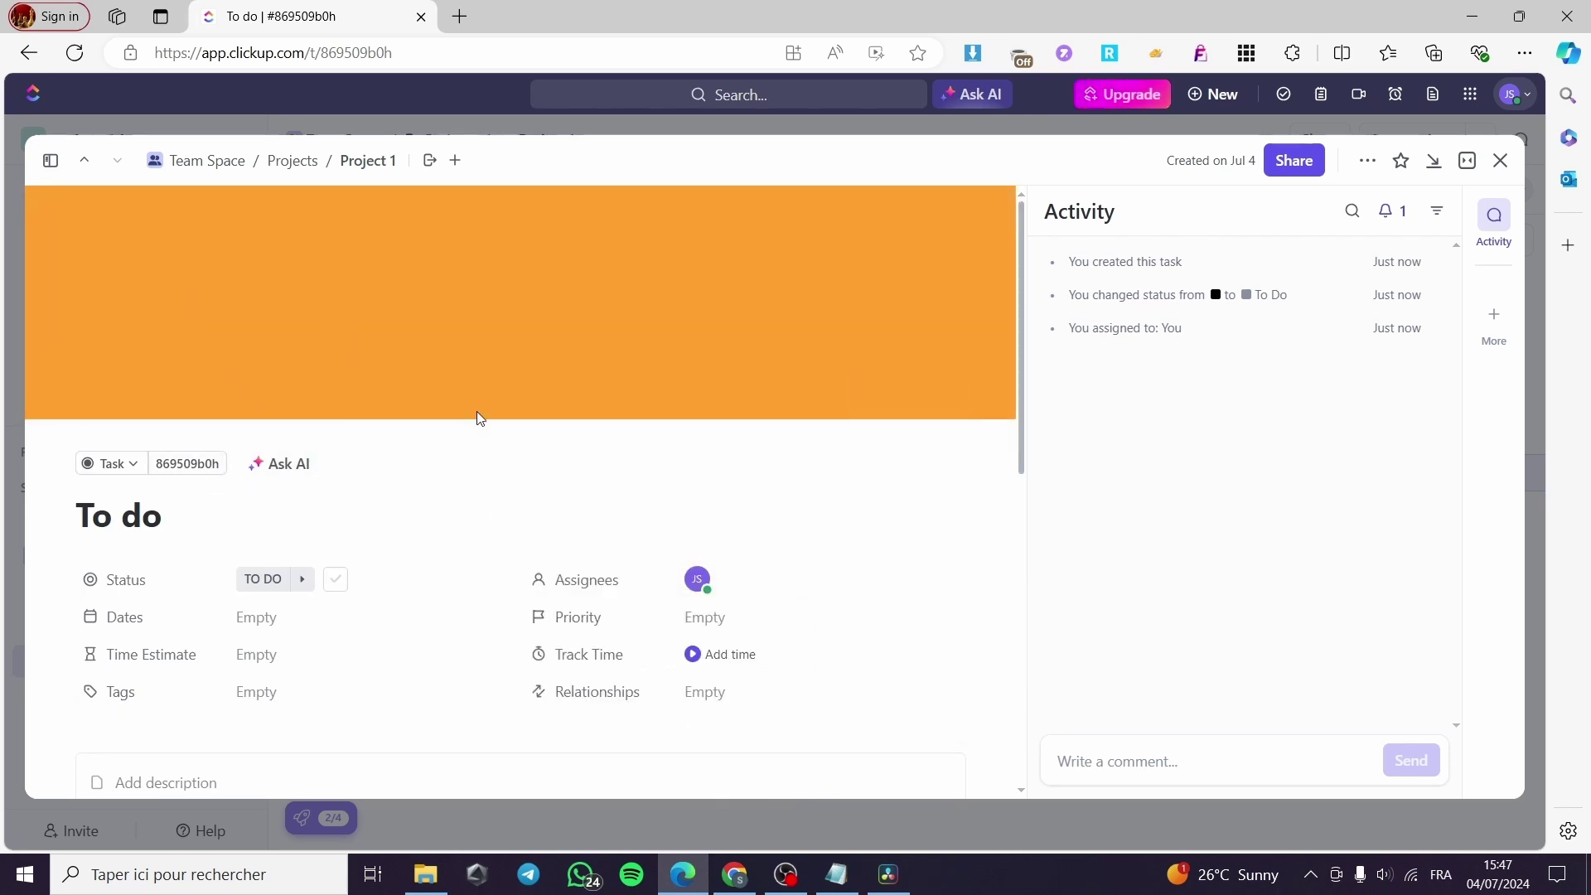
click(912, 395)
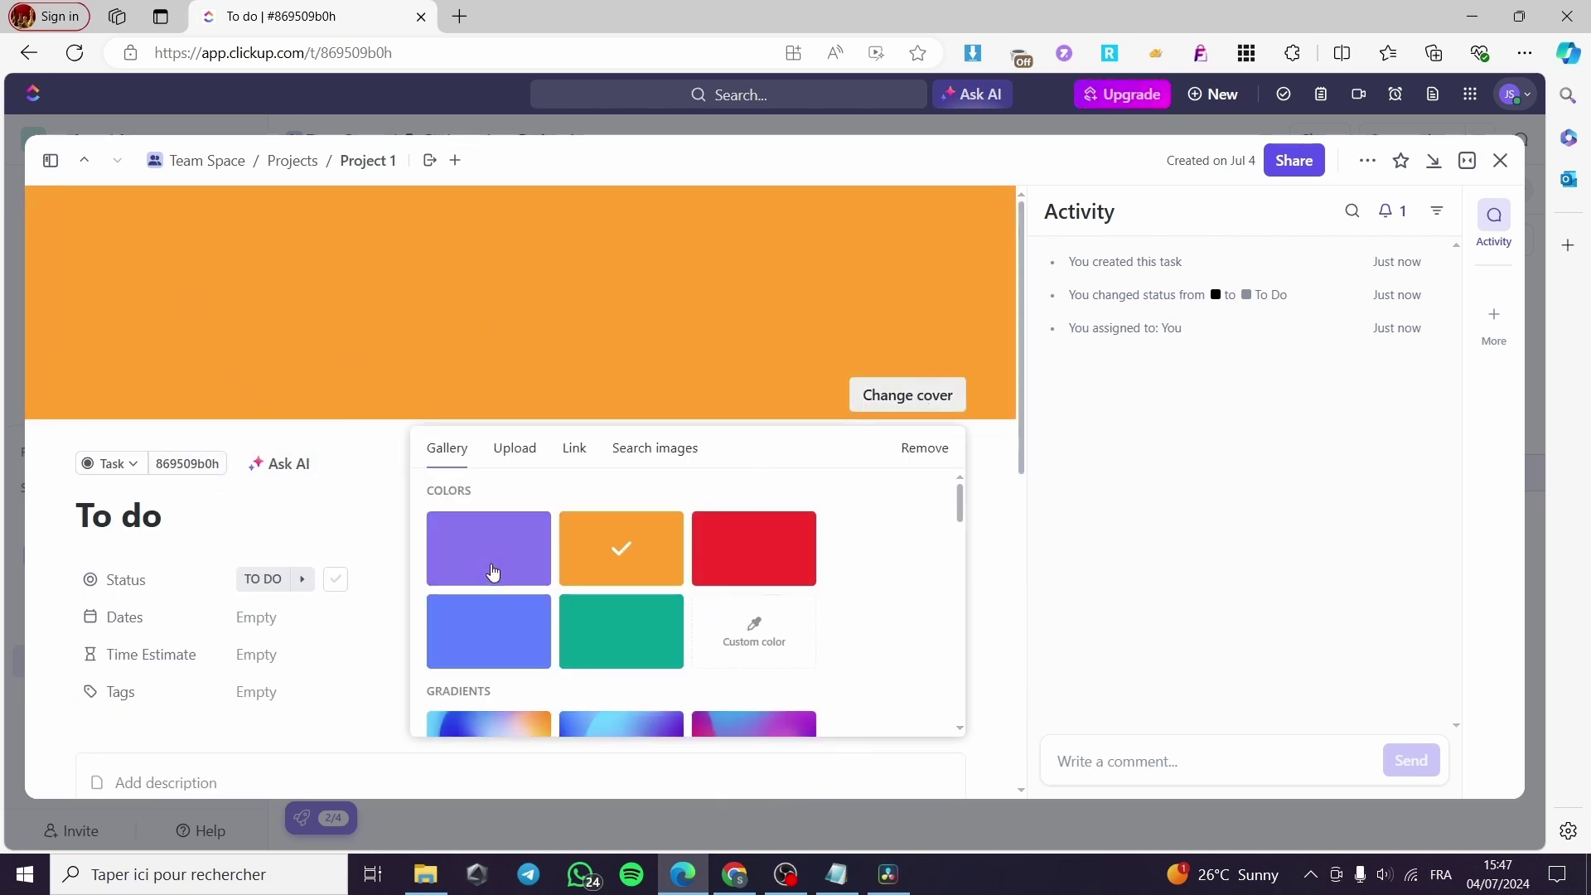
click(490, 574)
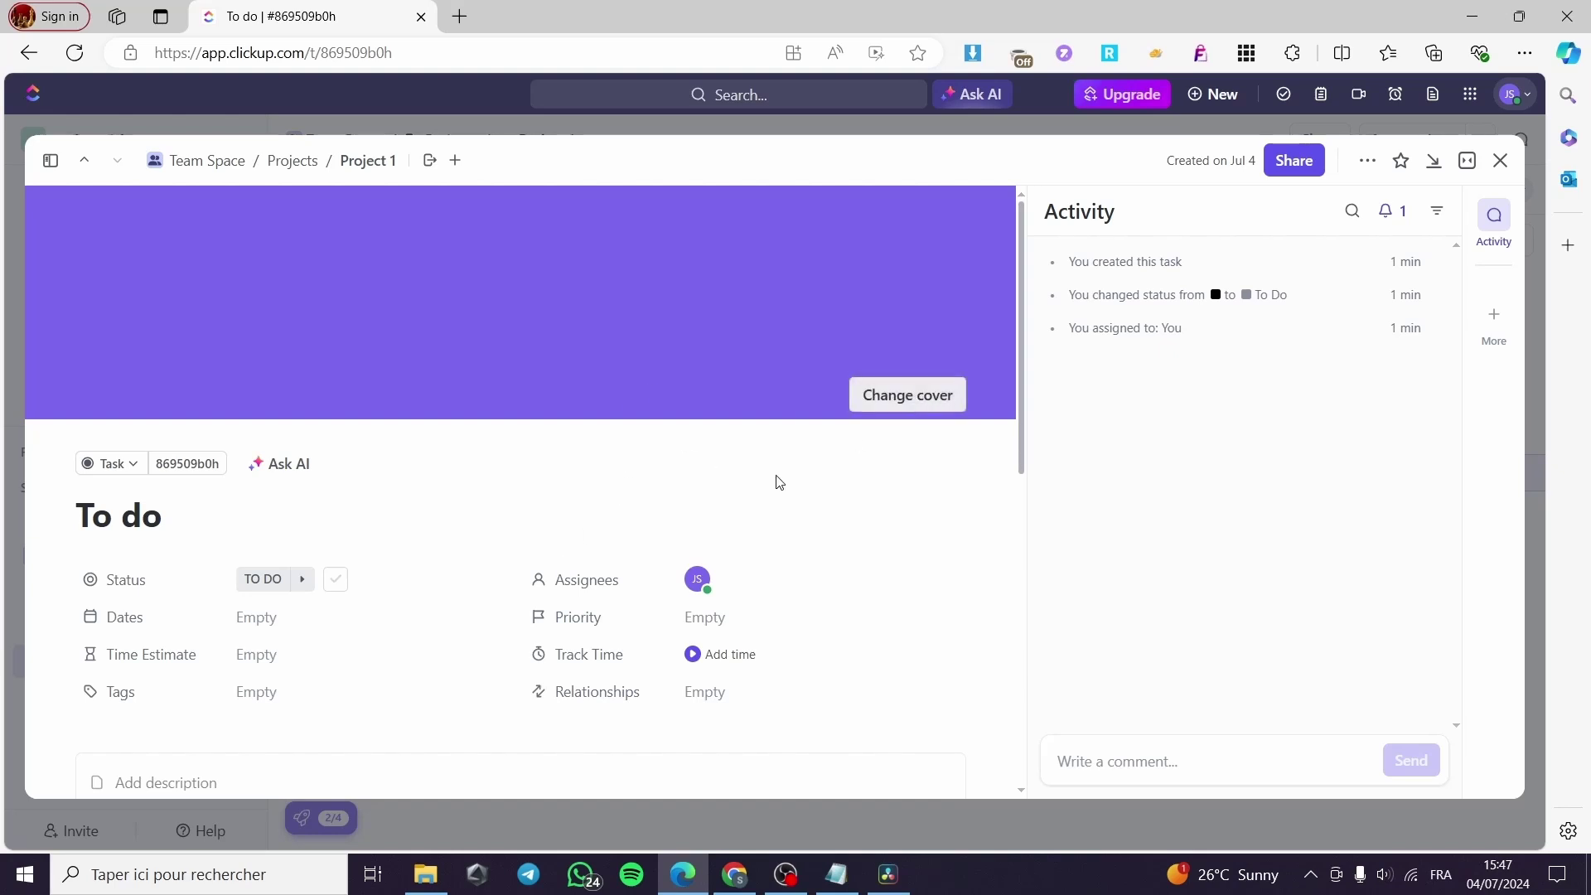
scroll(421, 519, down, 1)
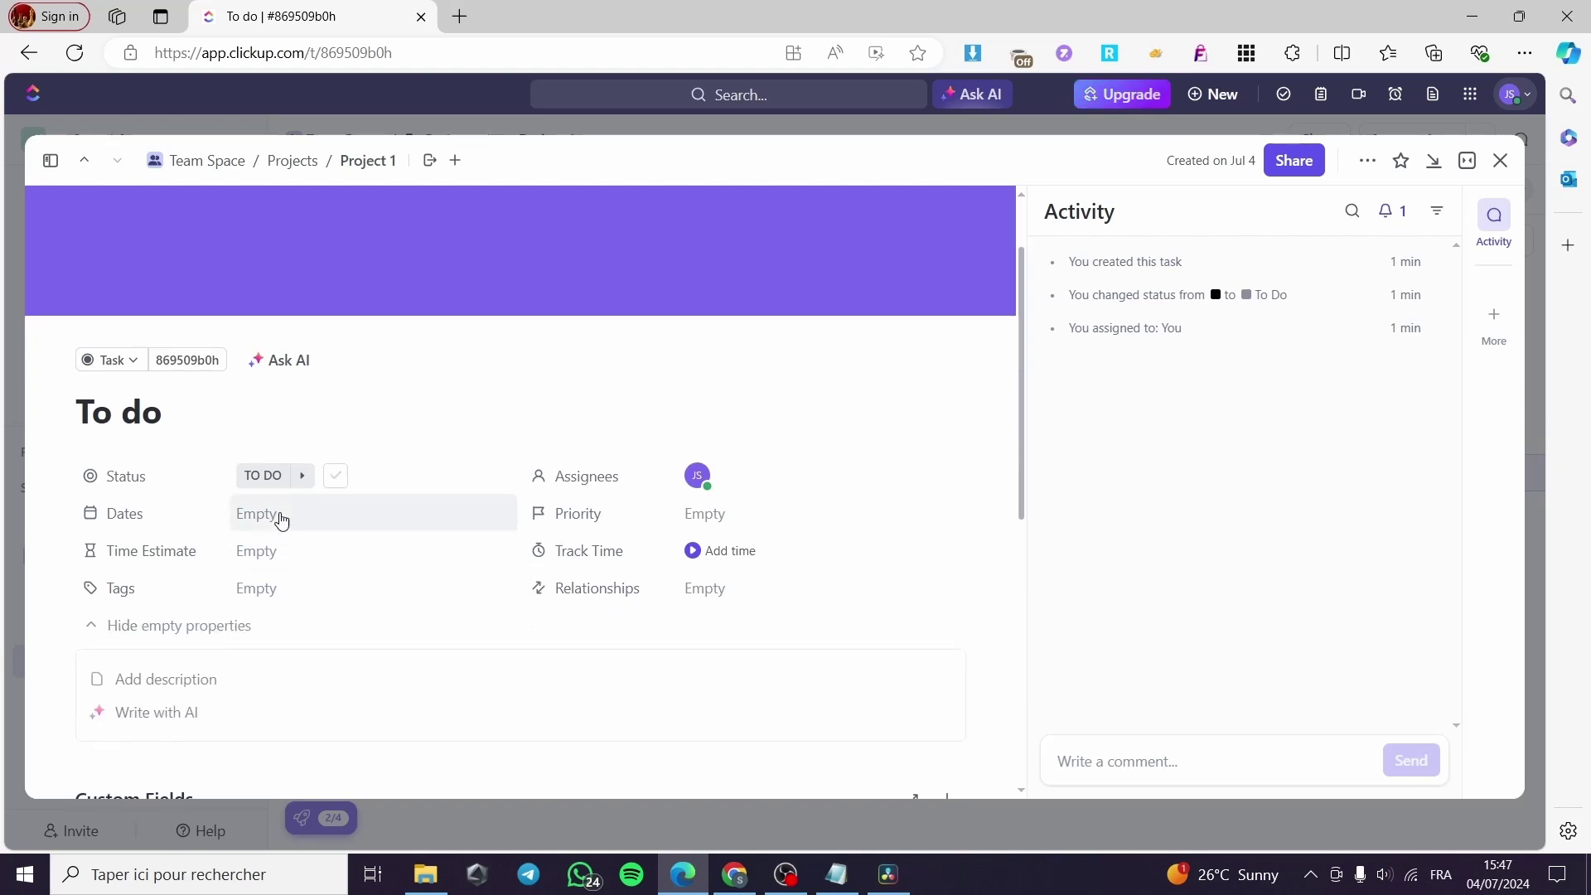
Set the To do task's due date to today and its time estimate to 24h.
click(280, 517)
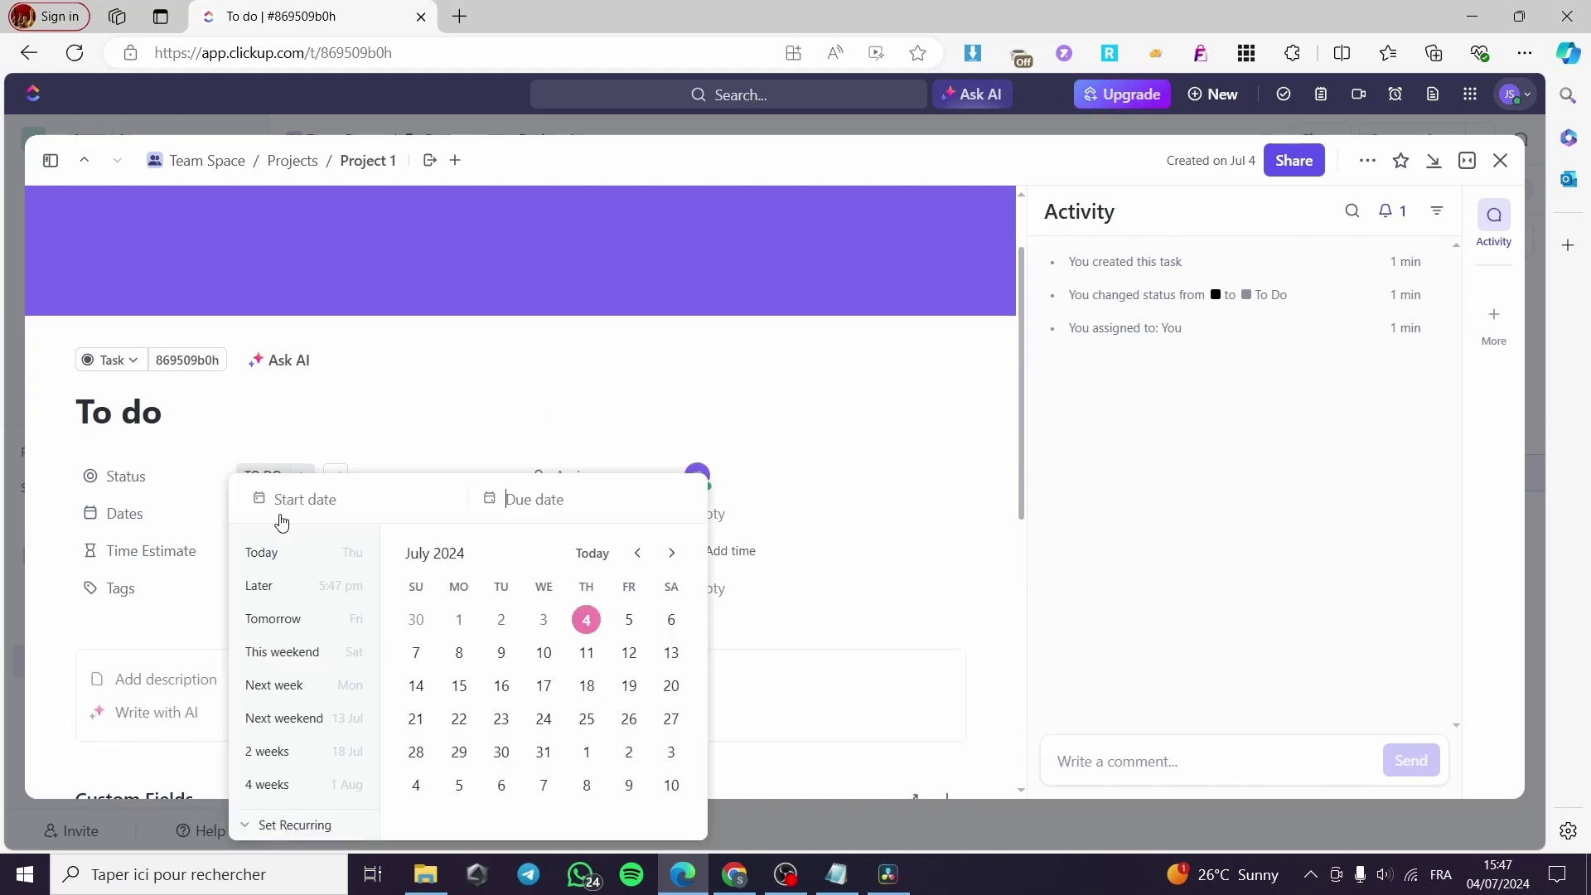
click(596, 629)
key(Escape)
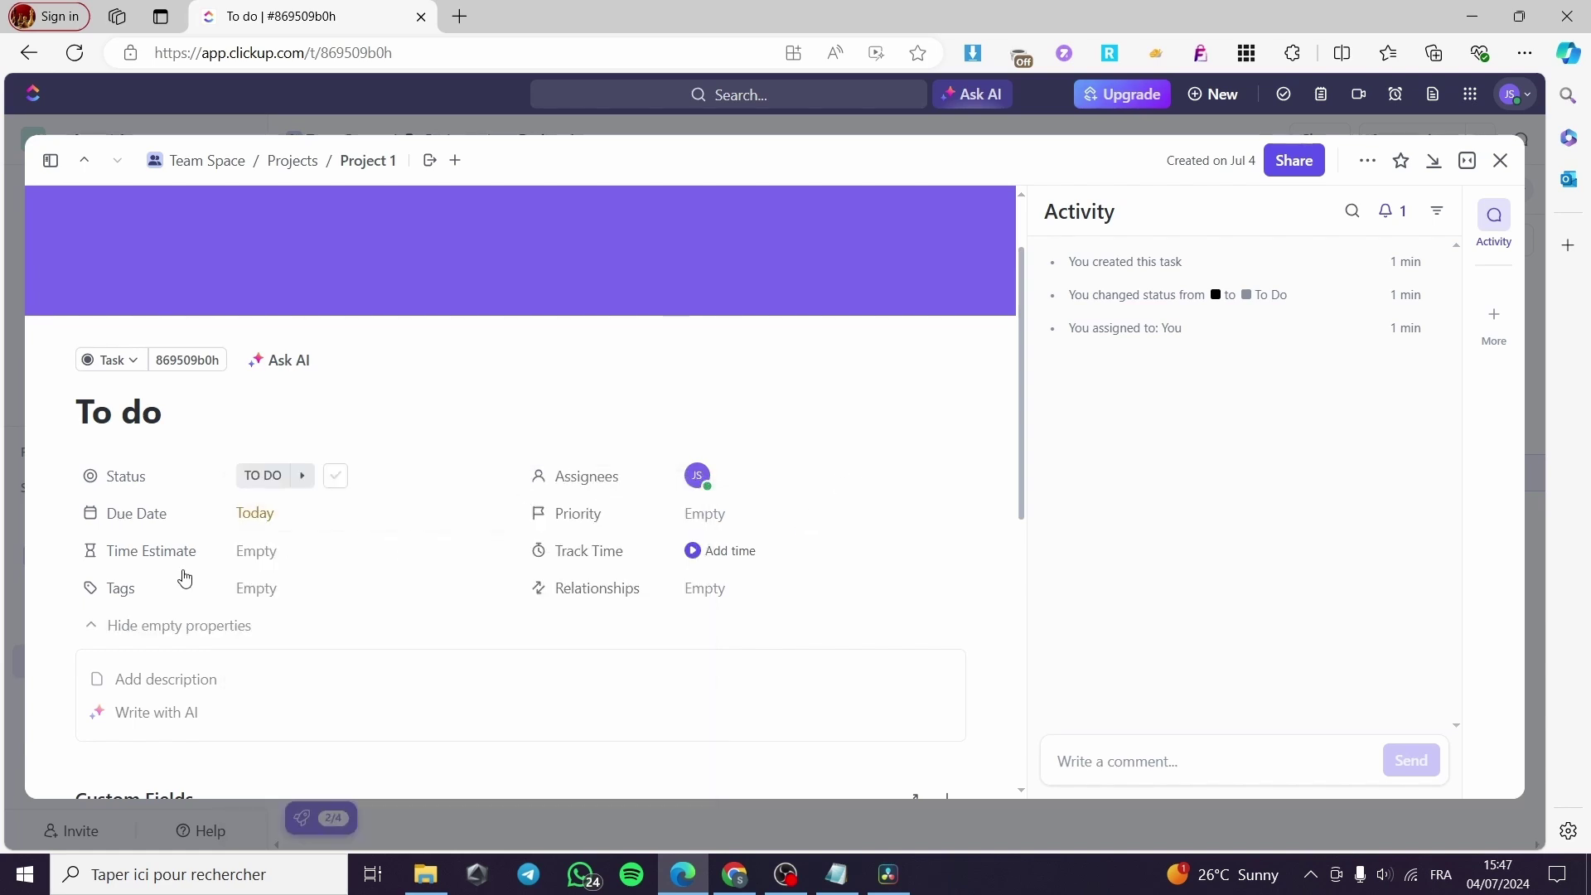
click(276, 559)
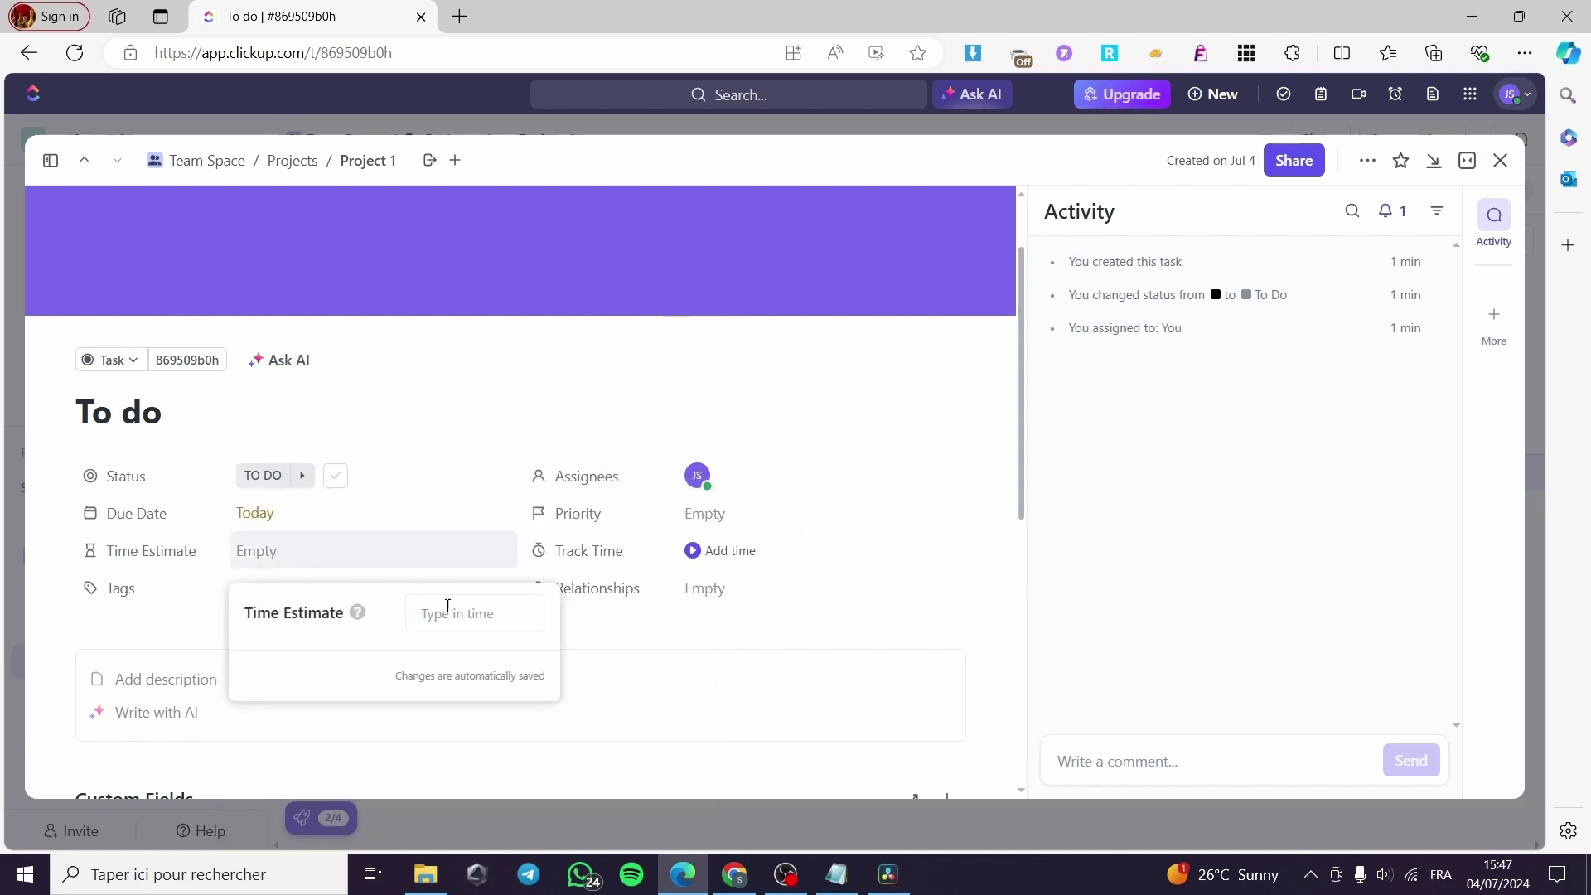
text(2 da)
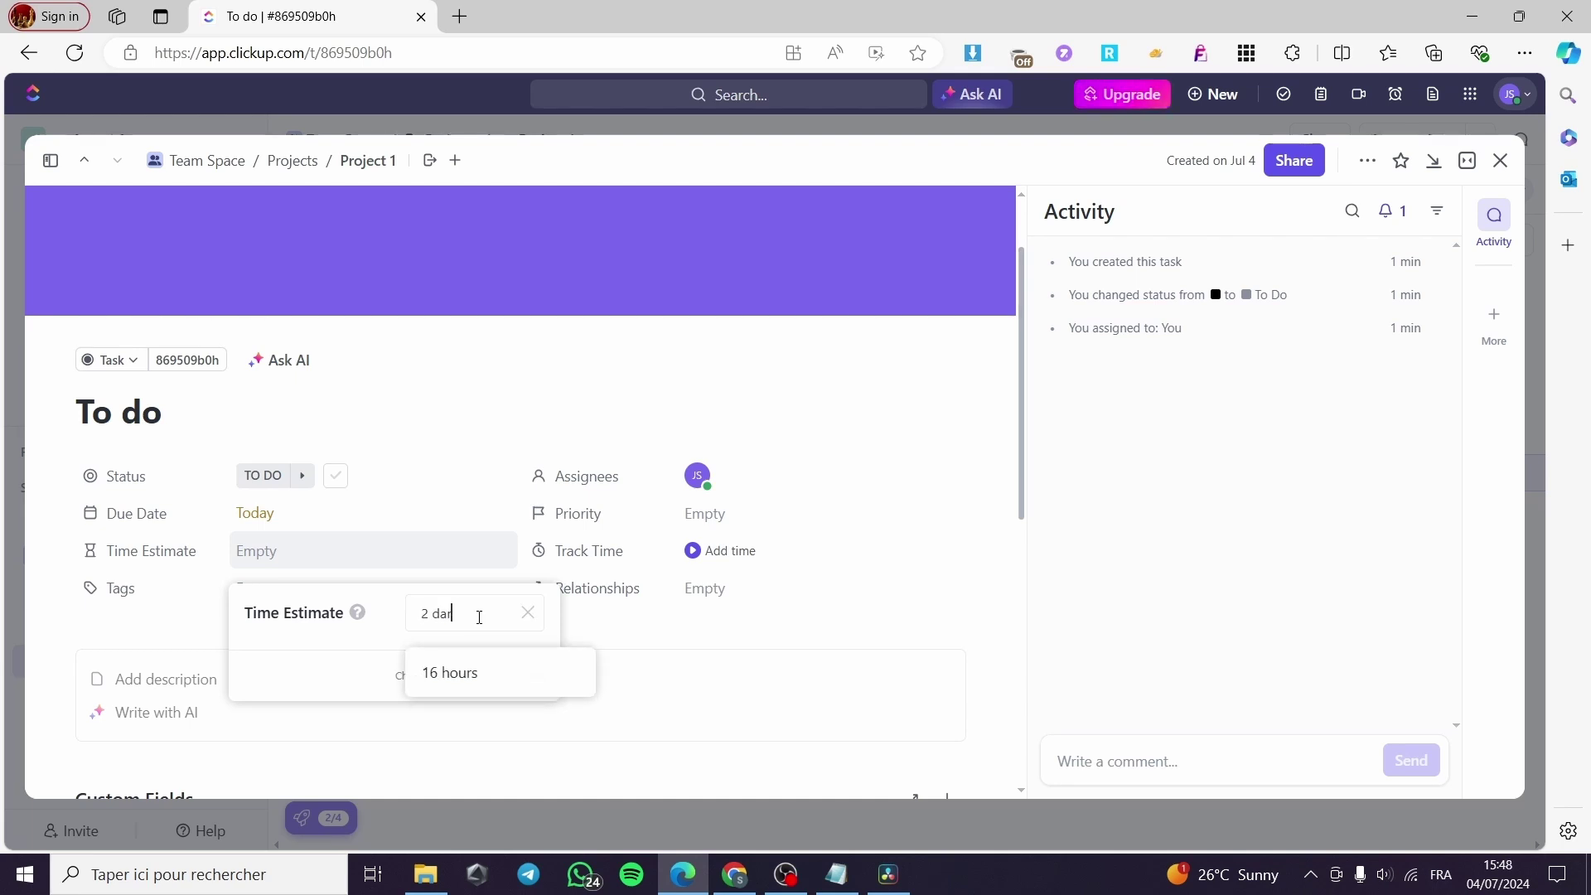
text(ys)
key(Return)
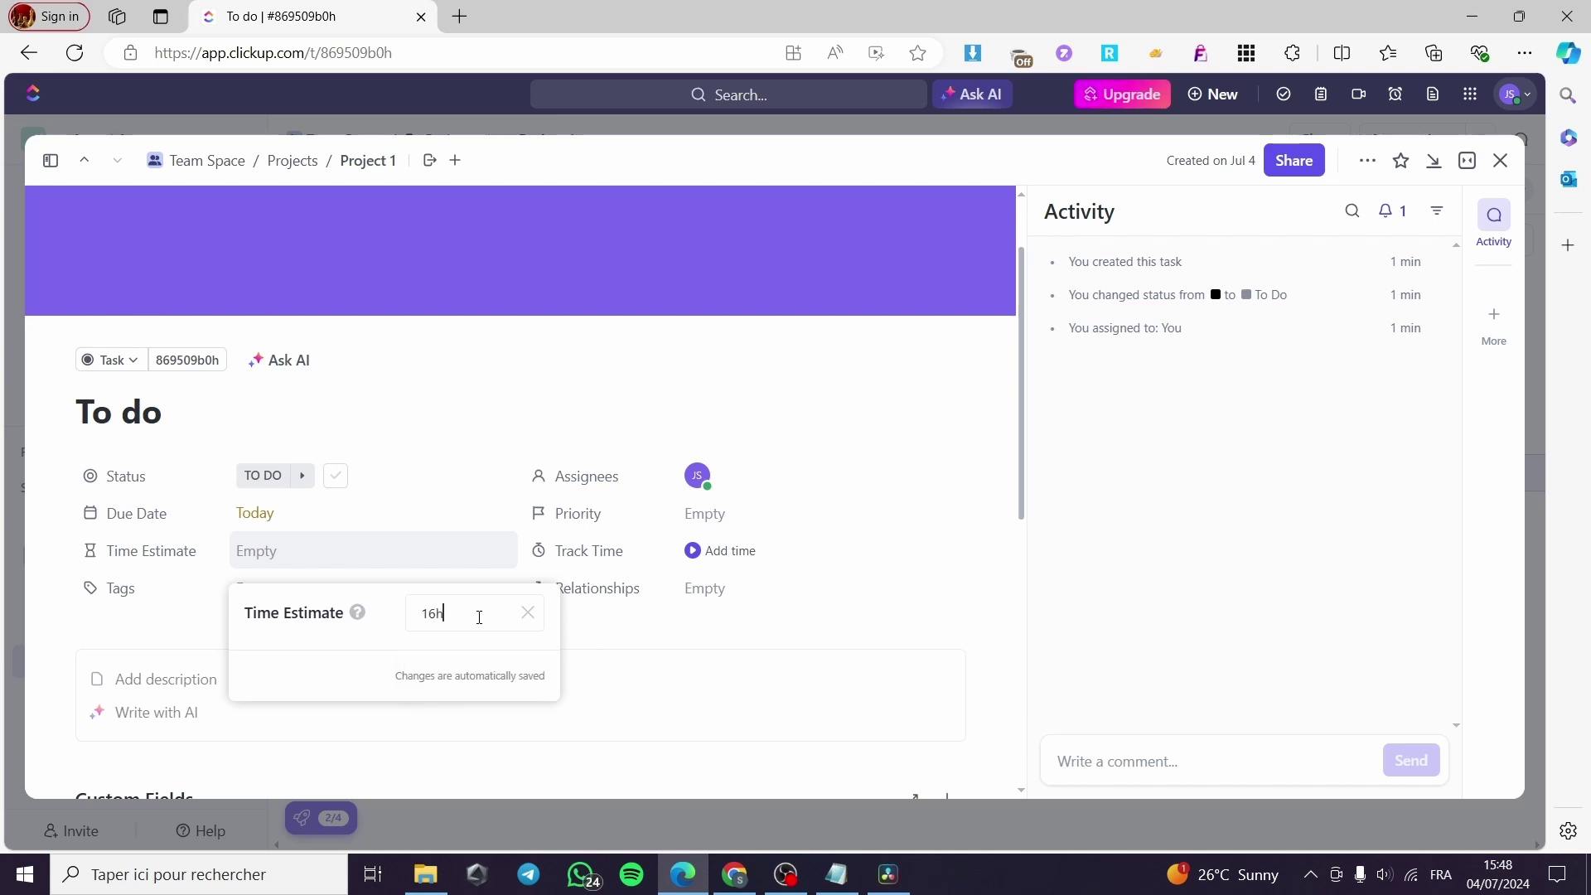
click(278, 550)
drag(481, 618, 394, 621)
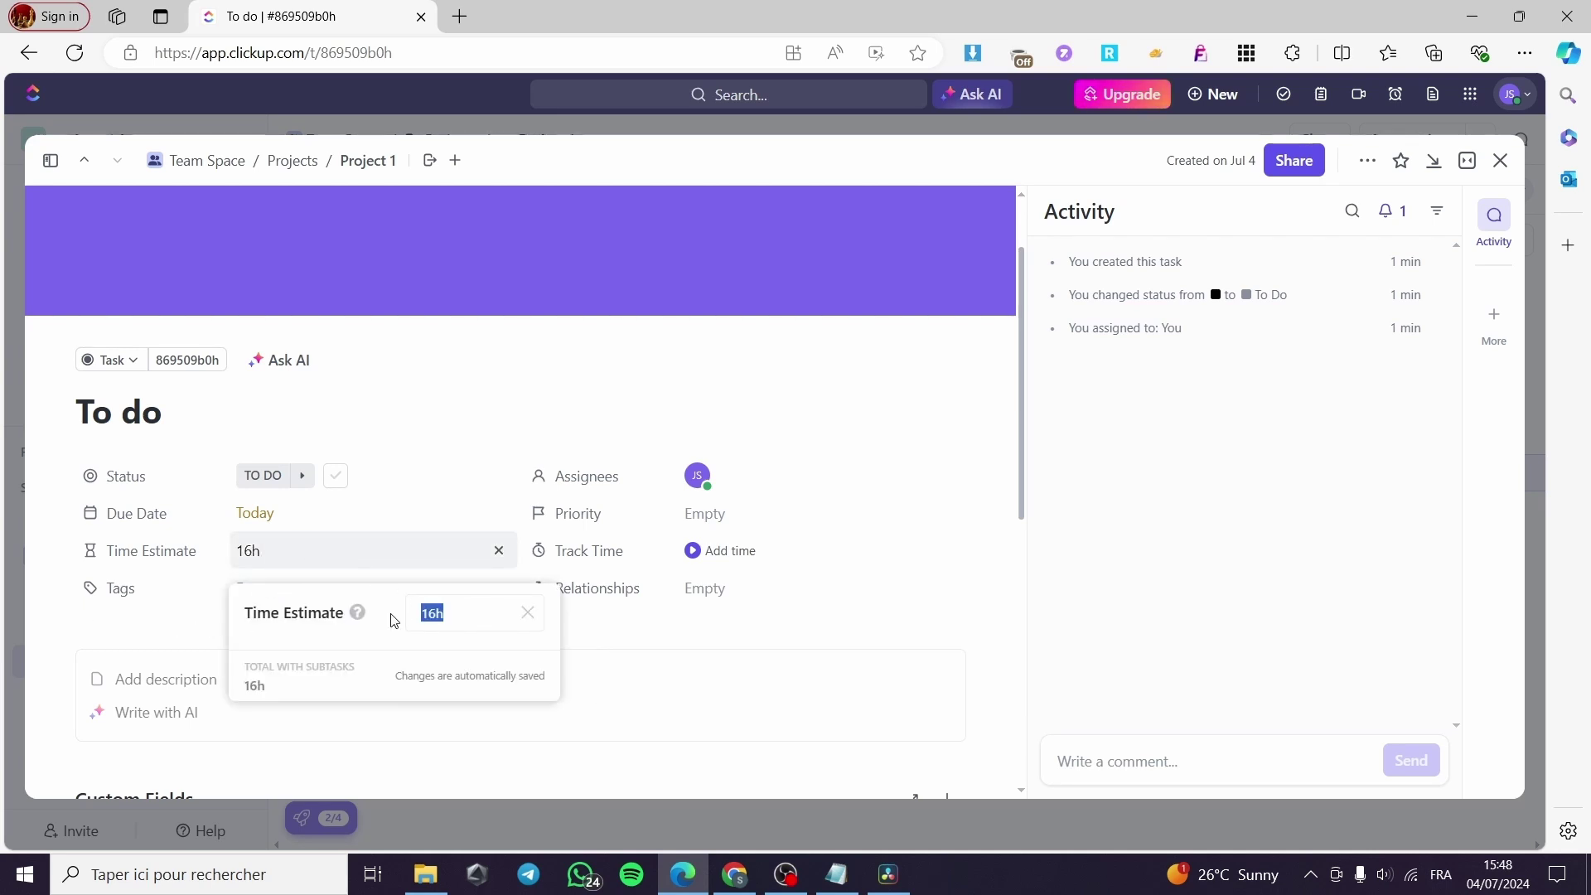
text(24)
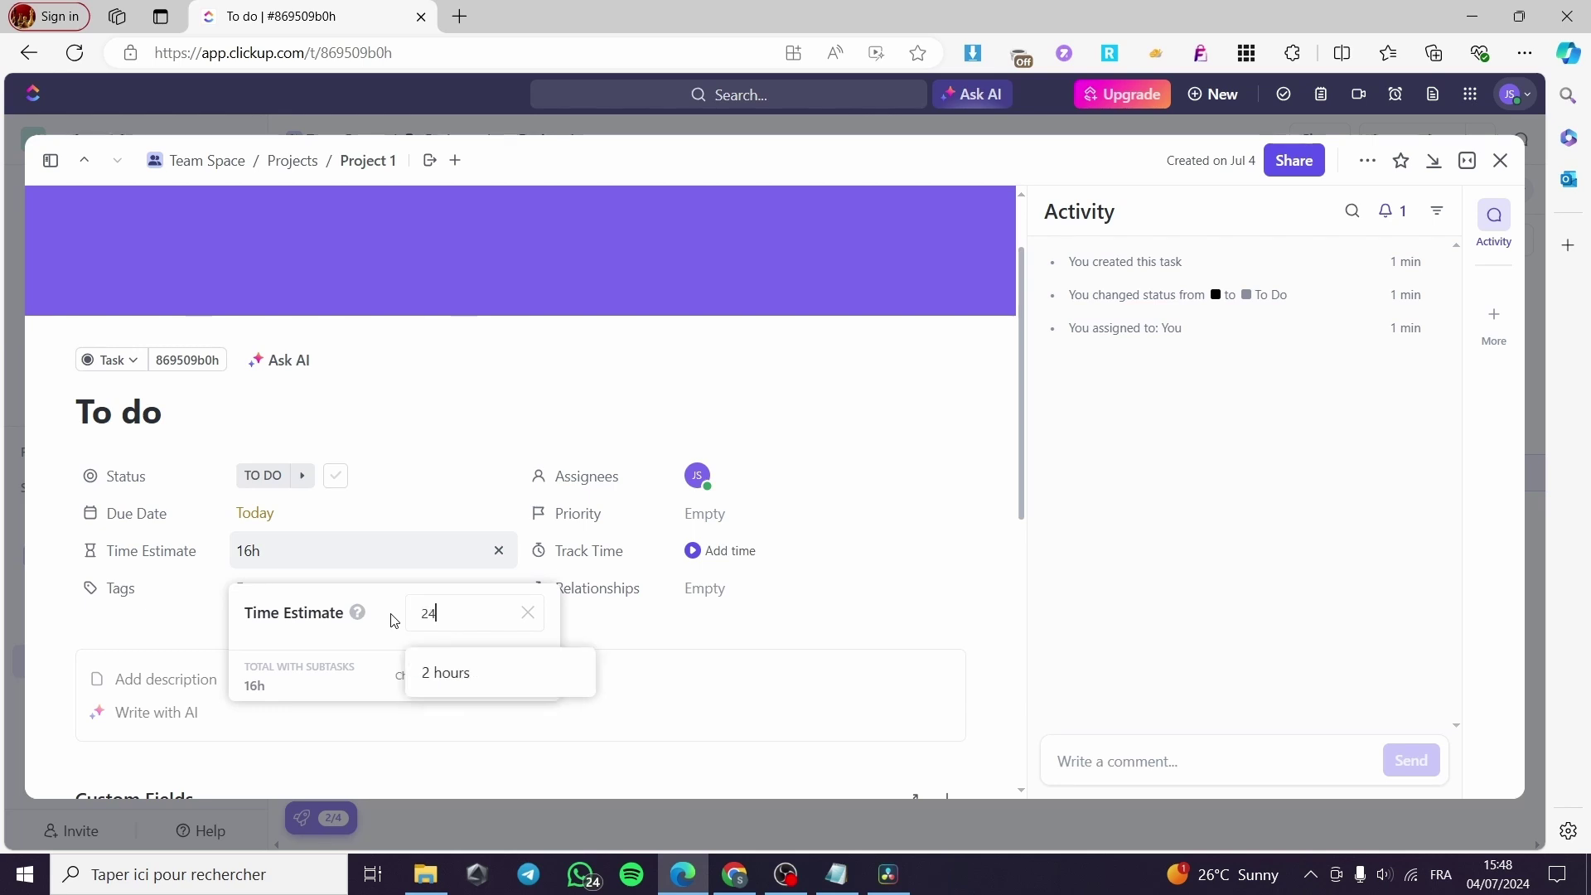
click(487, 667)
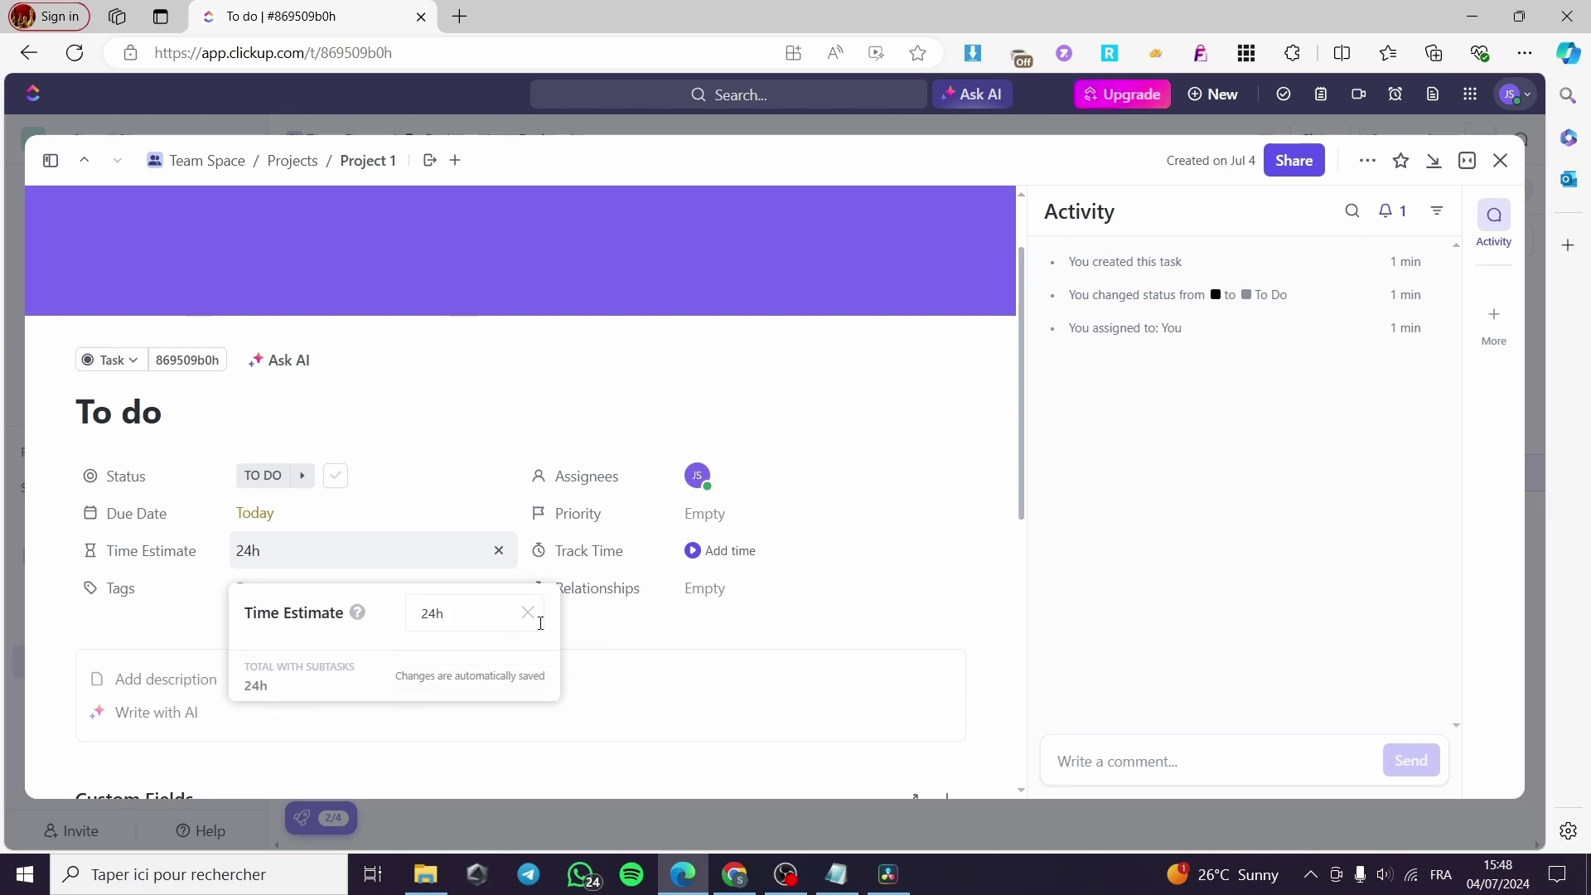
click(678, 639)
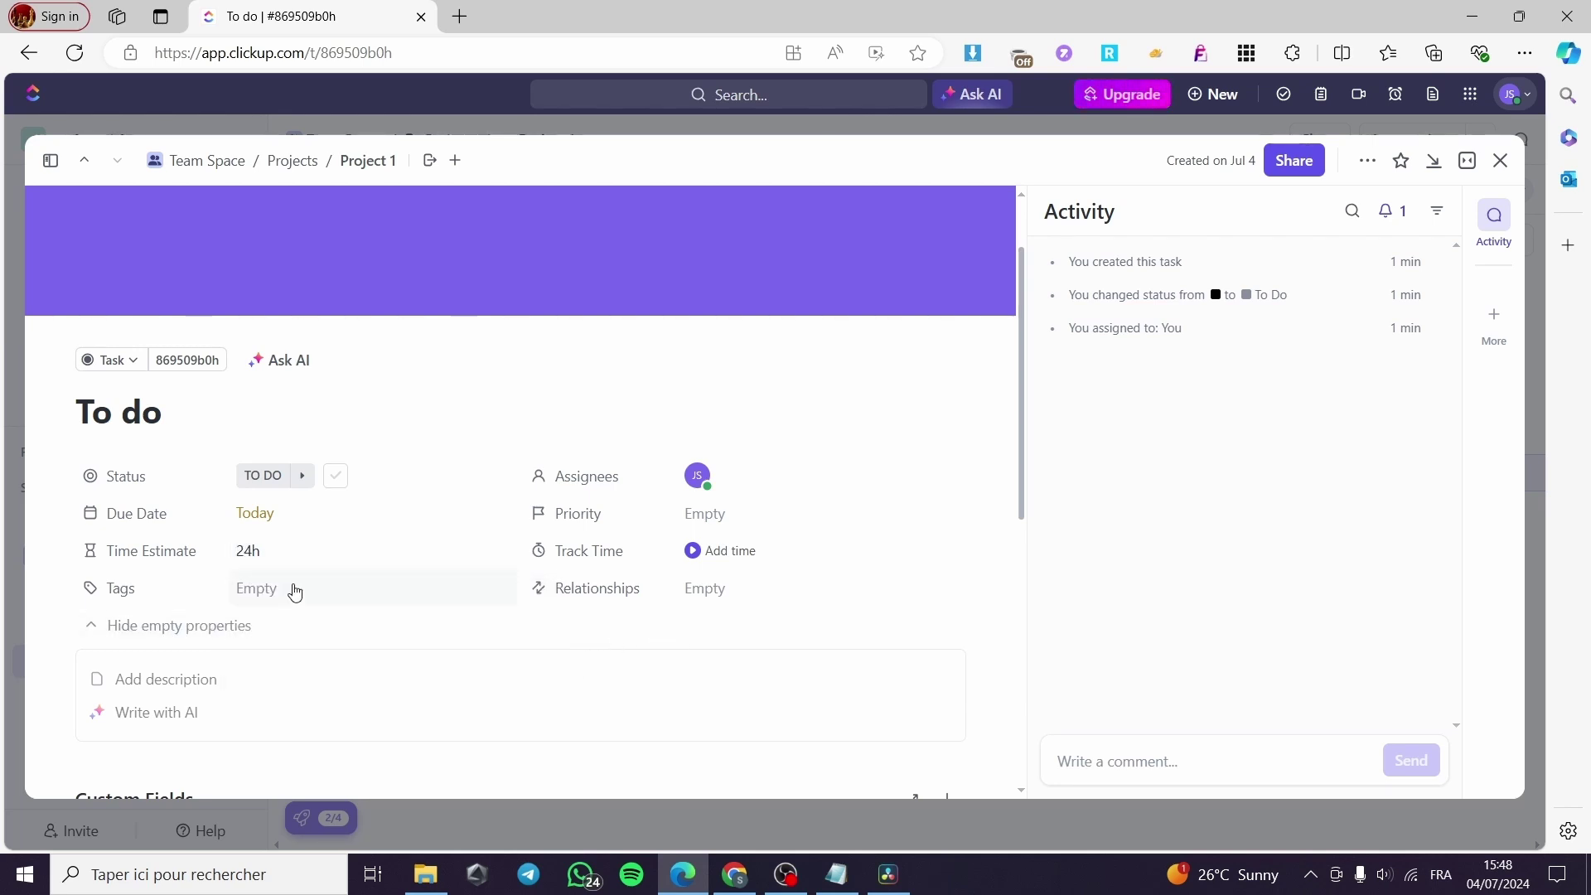
Set the To do task's priority to High.
scroll(295, 591, down, 3)
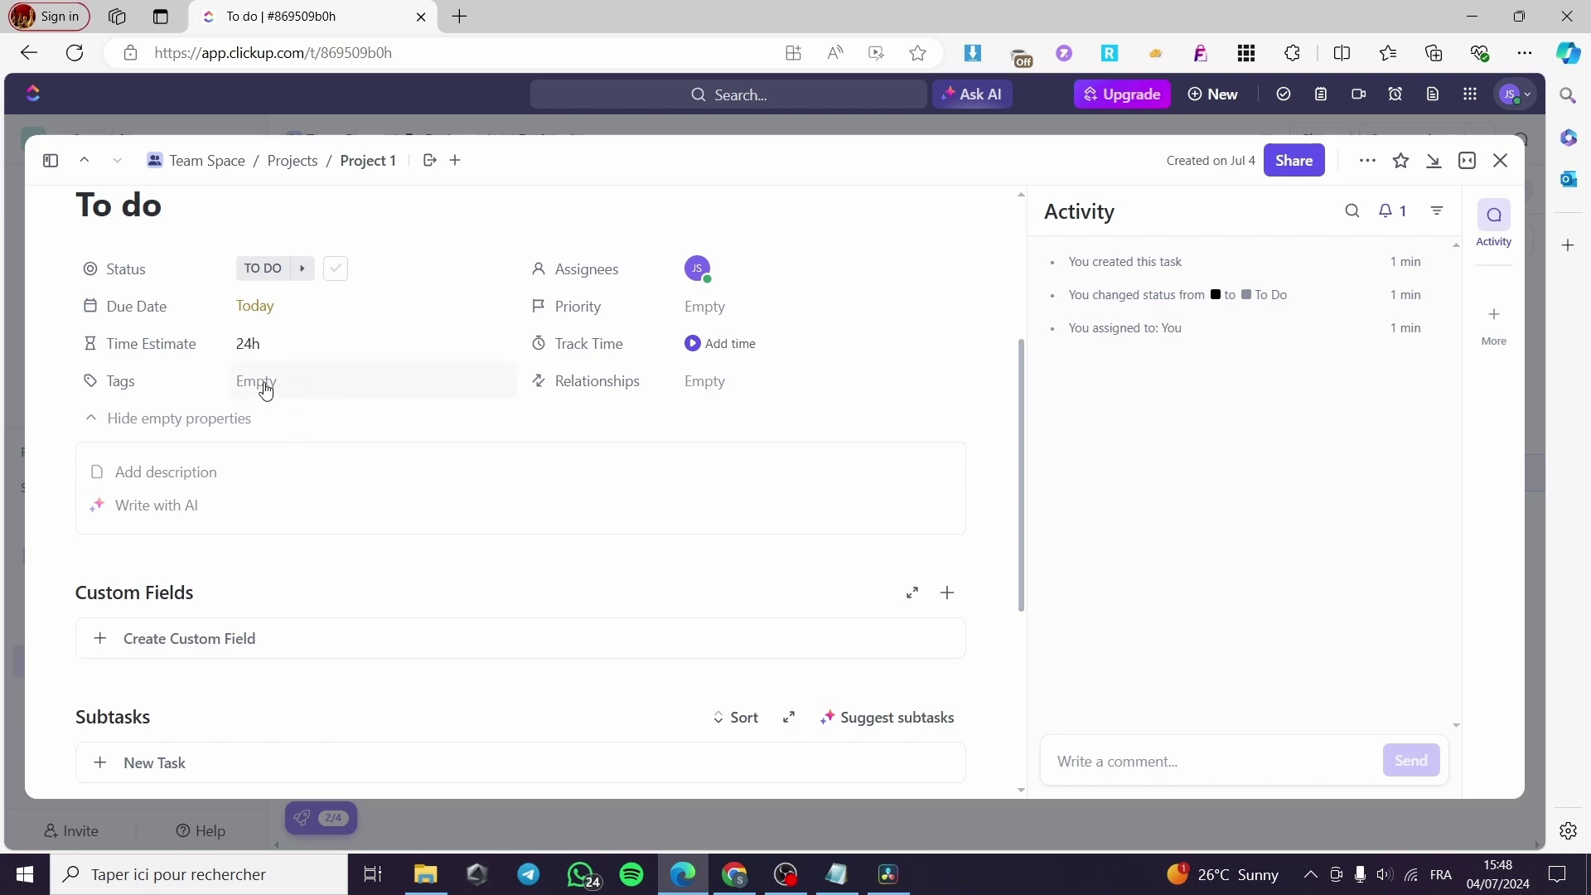
click(730, 310)
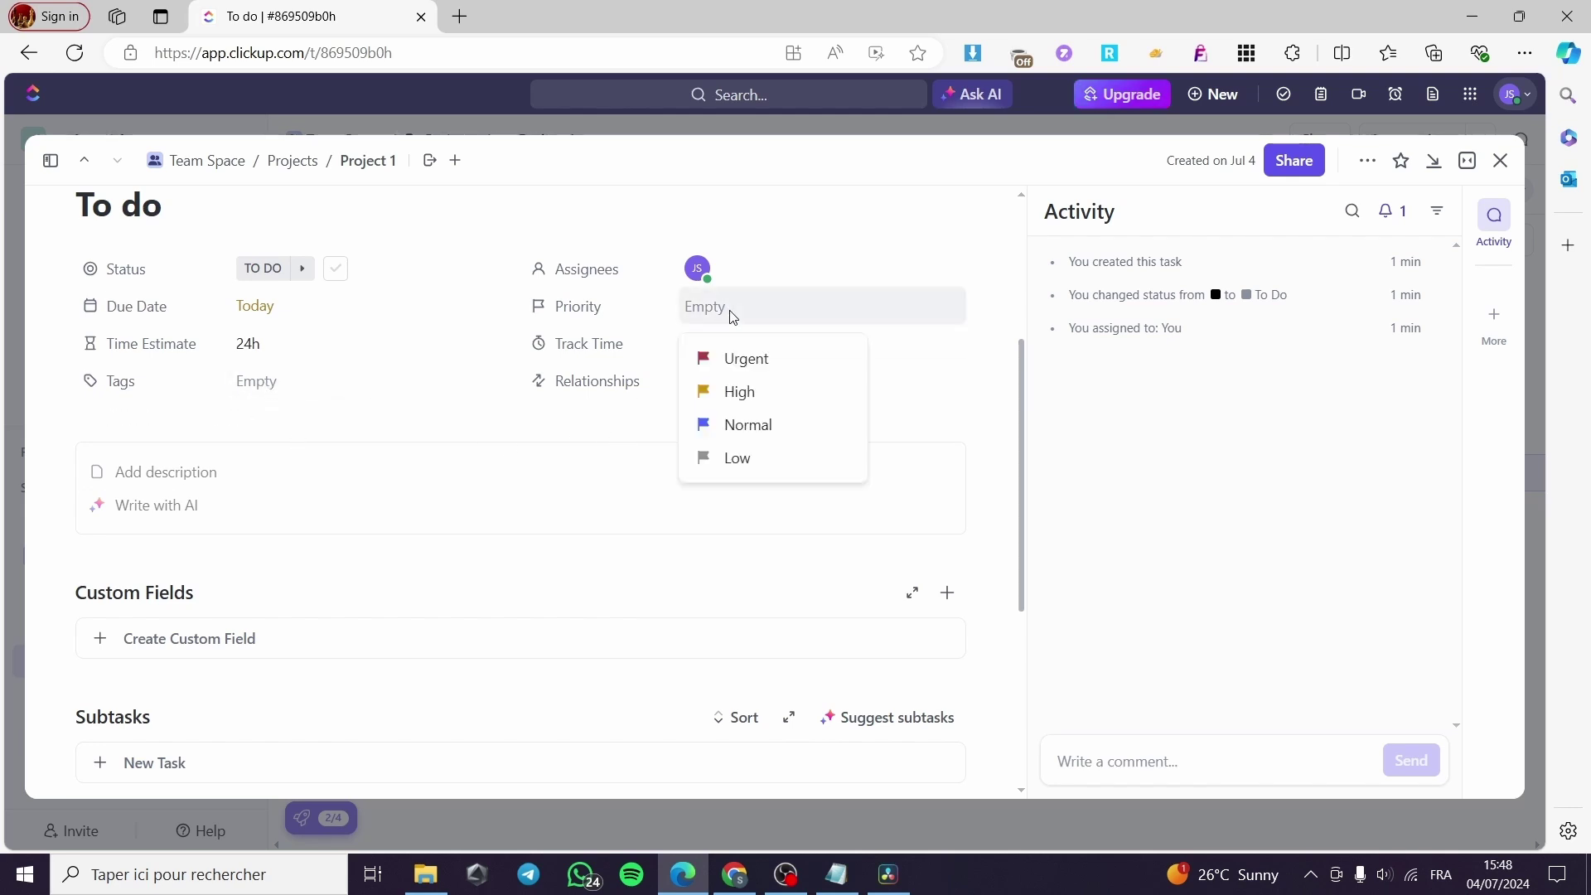
click(771, 425)
click(773, 319)
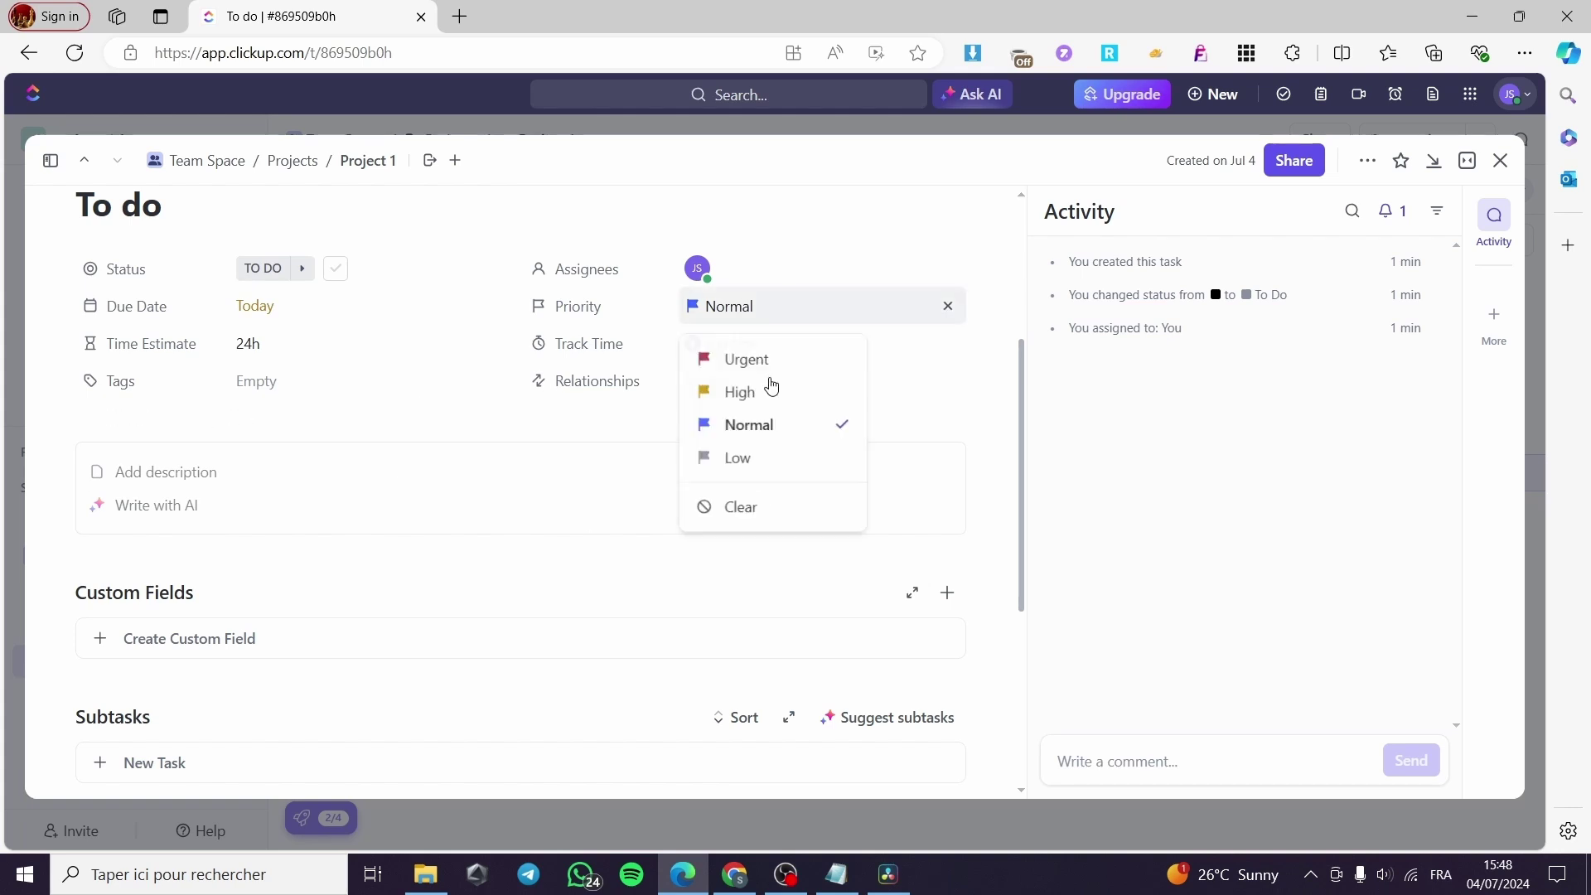
click(750, 395)
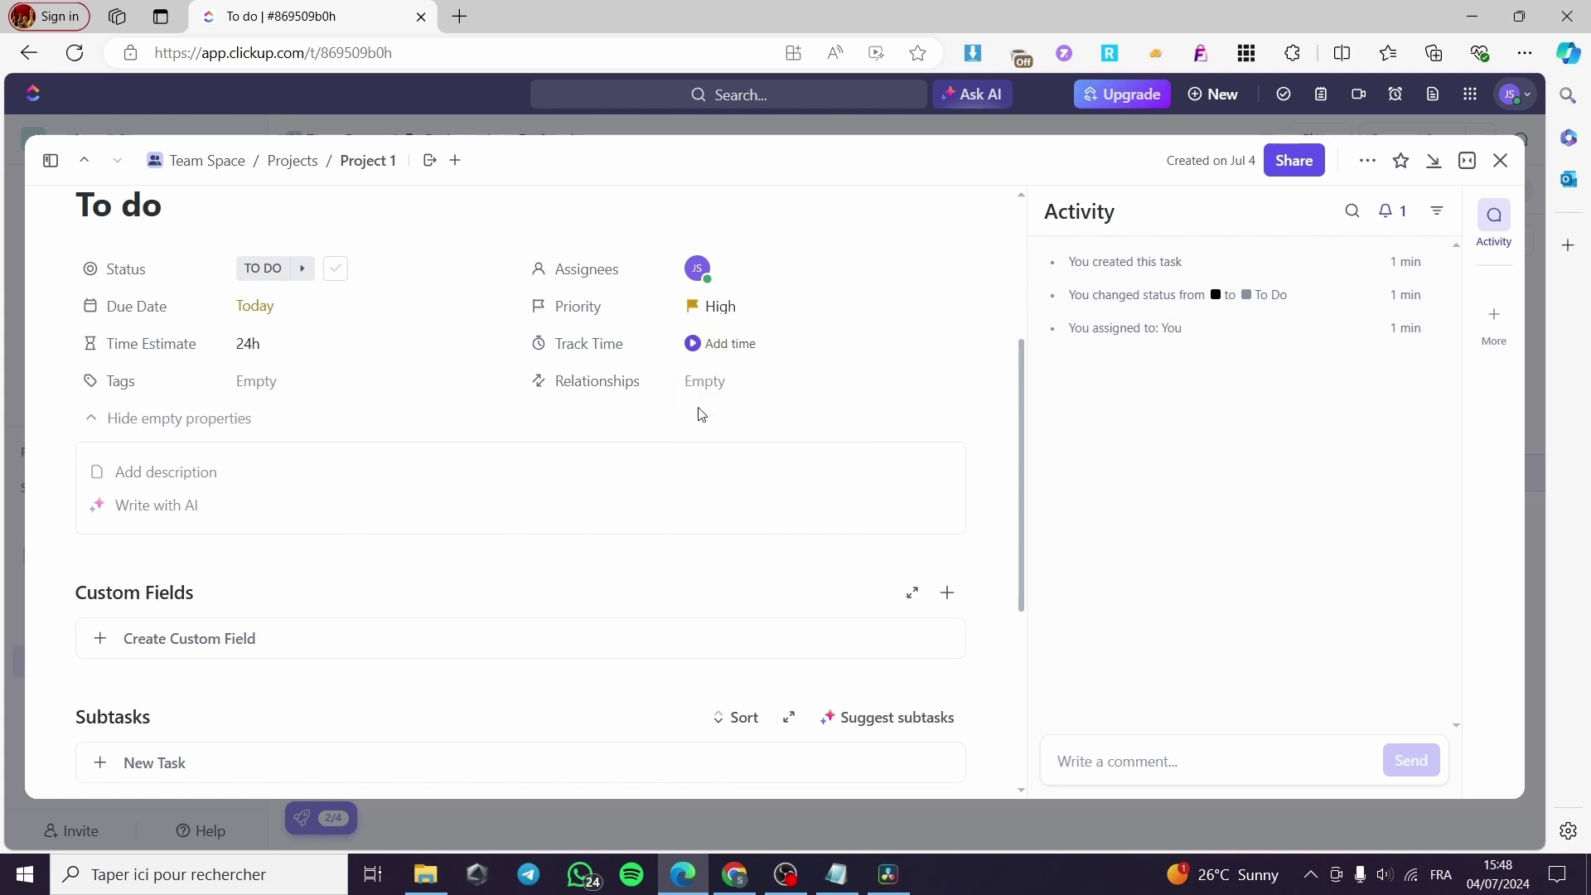
click(736, 387)
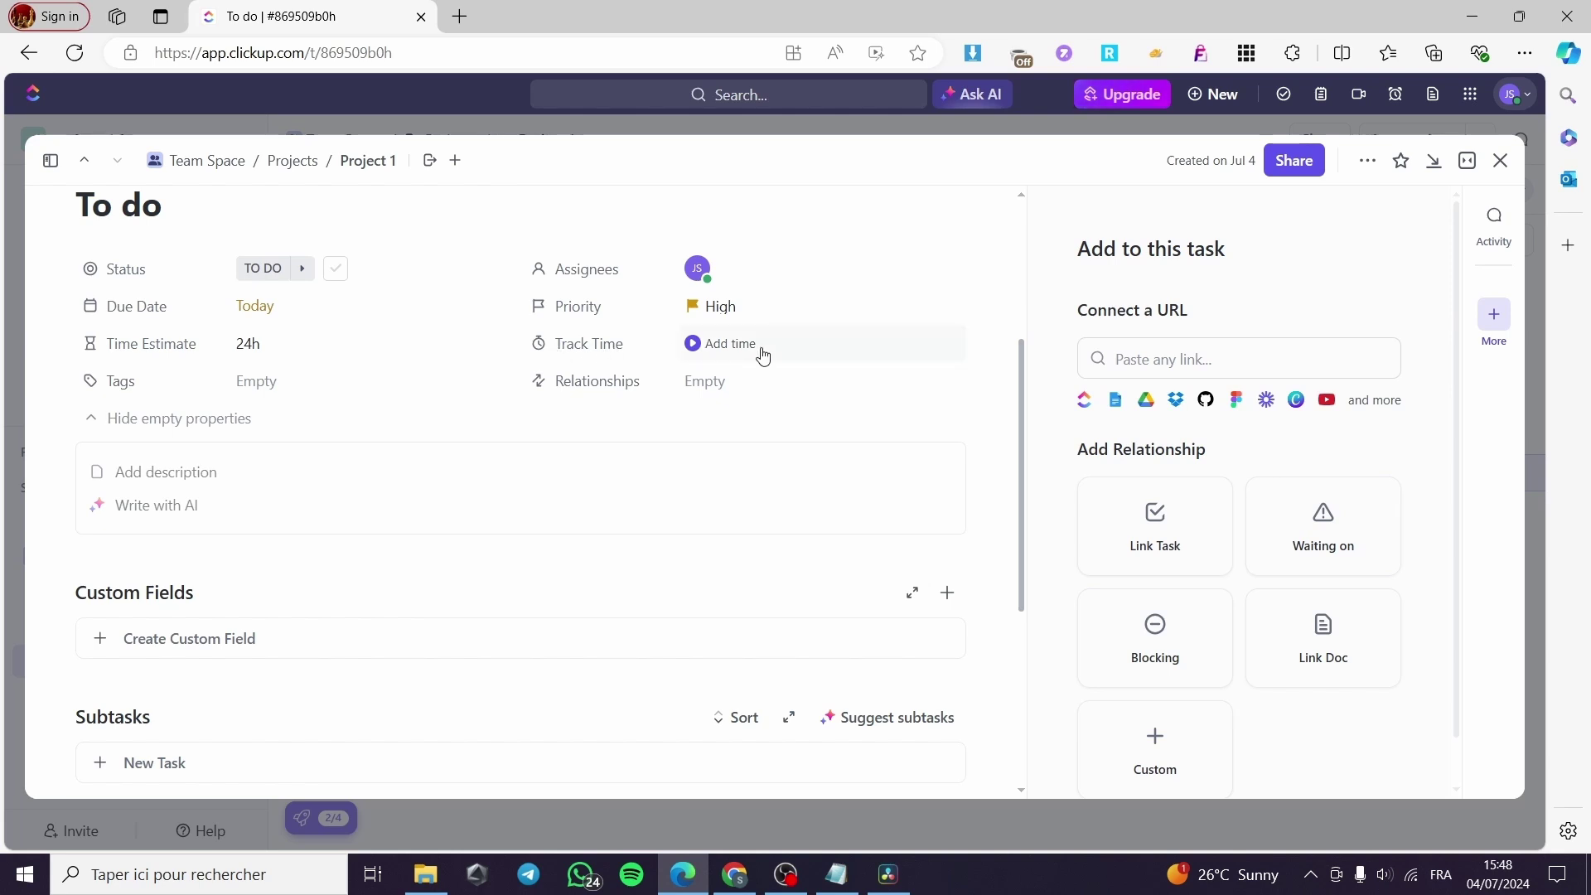
Start and stop the To do task's timer, check its 0h tracked time, then scroll down.
click(693, 346)
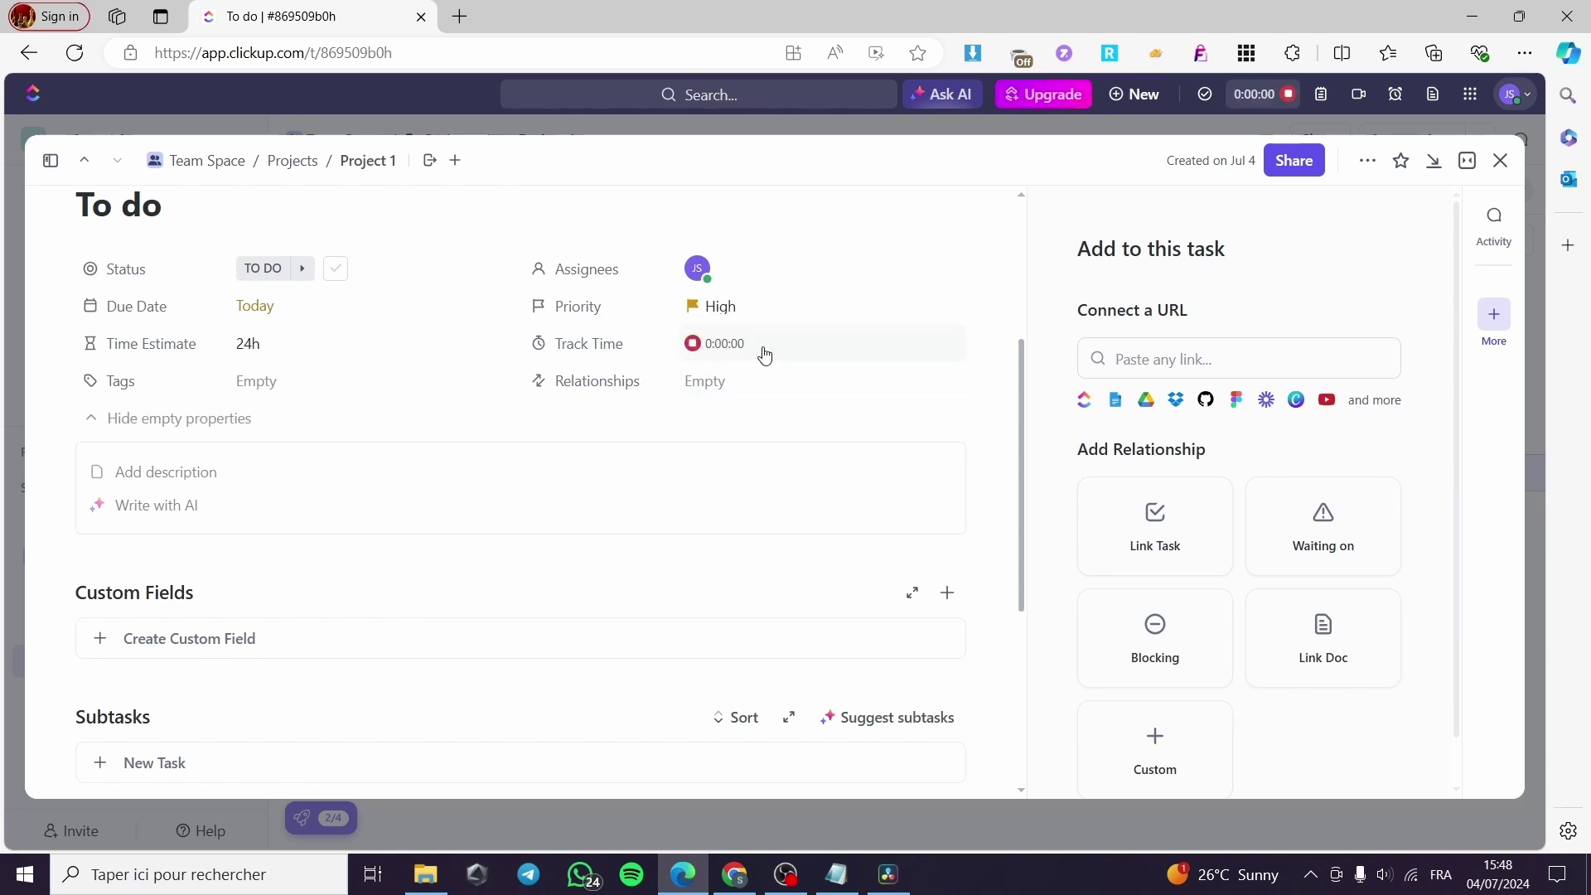
click(692, 348)
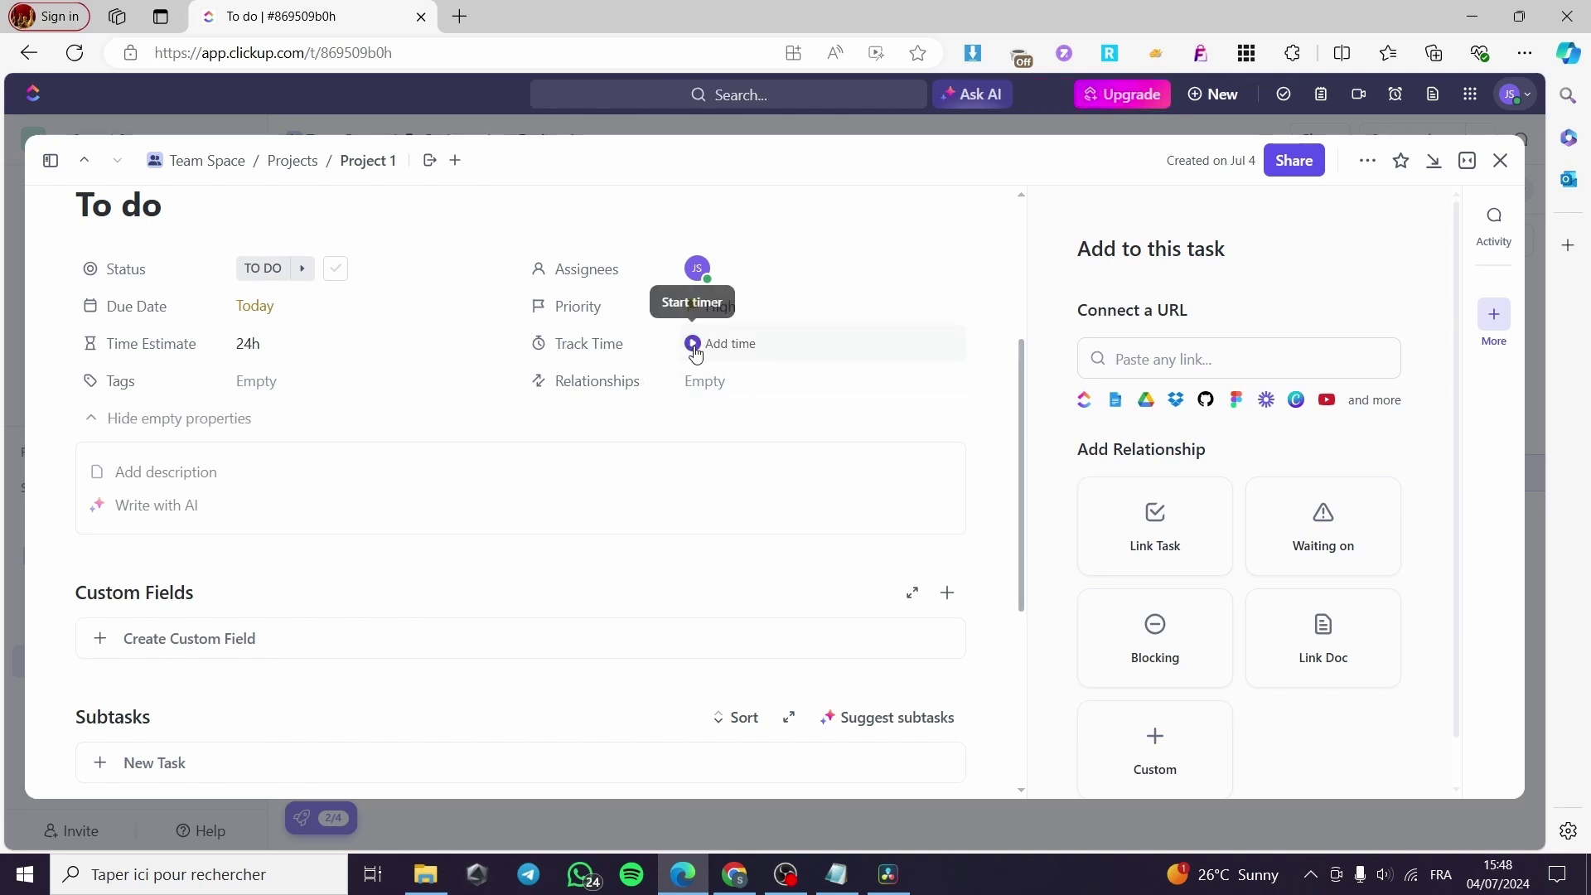
click(814, 350)
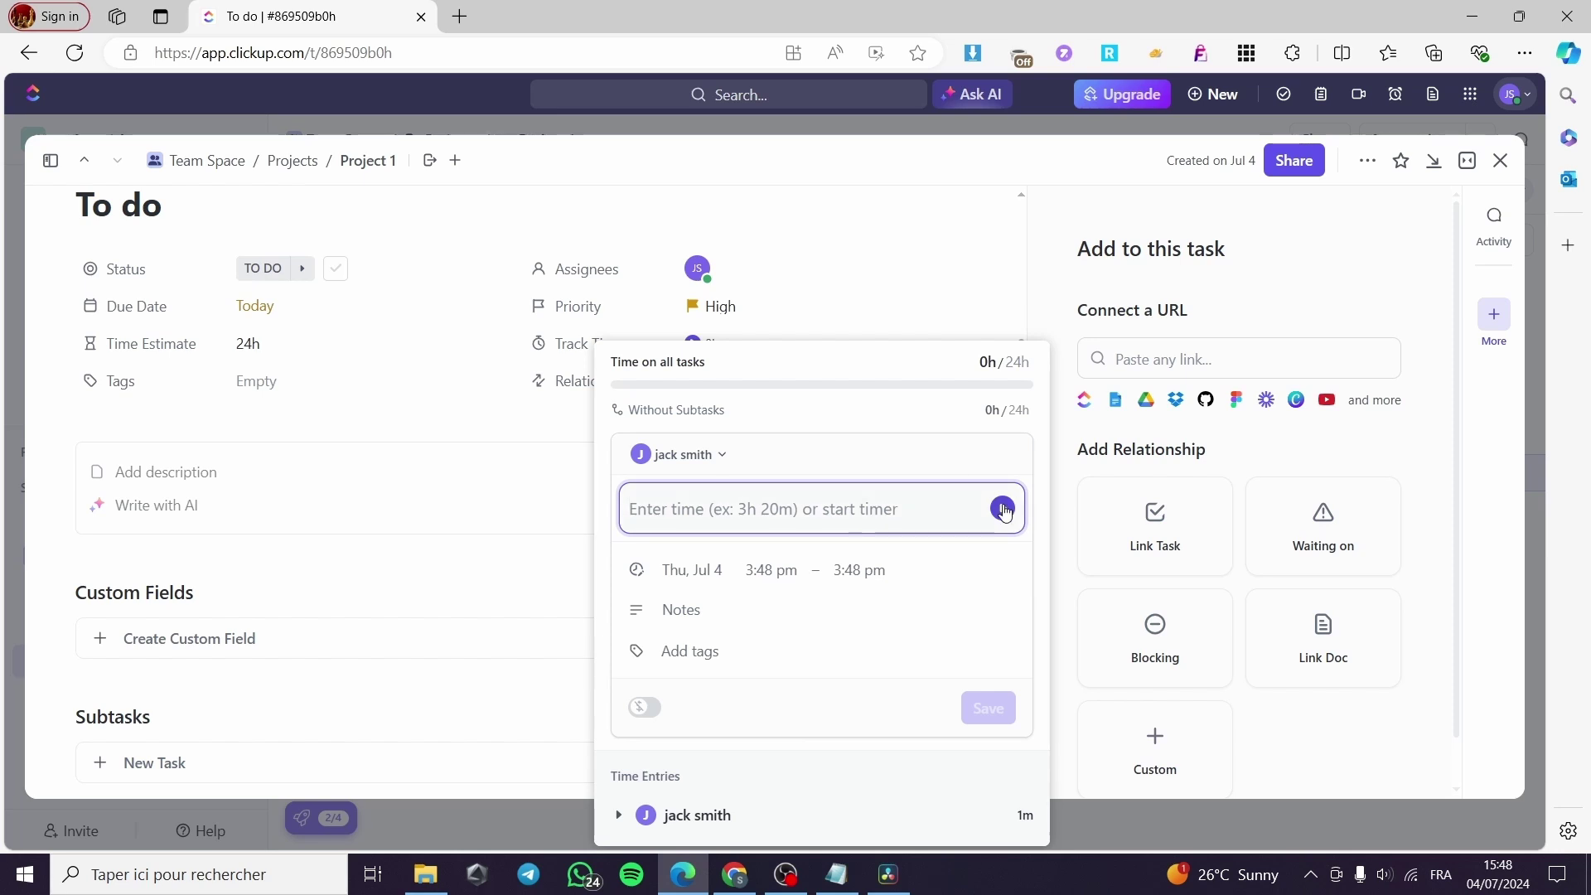
click(510, 584)
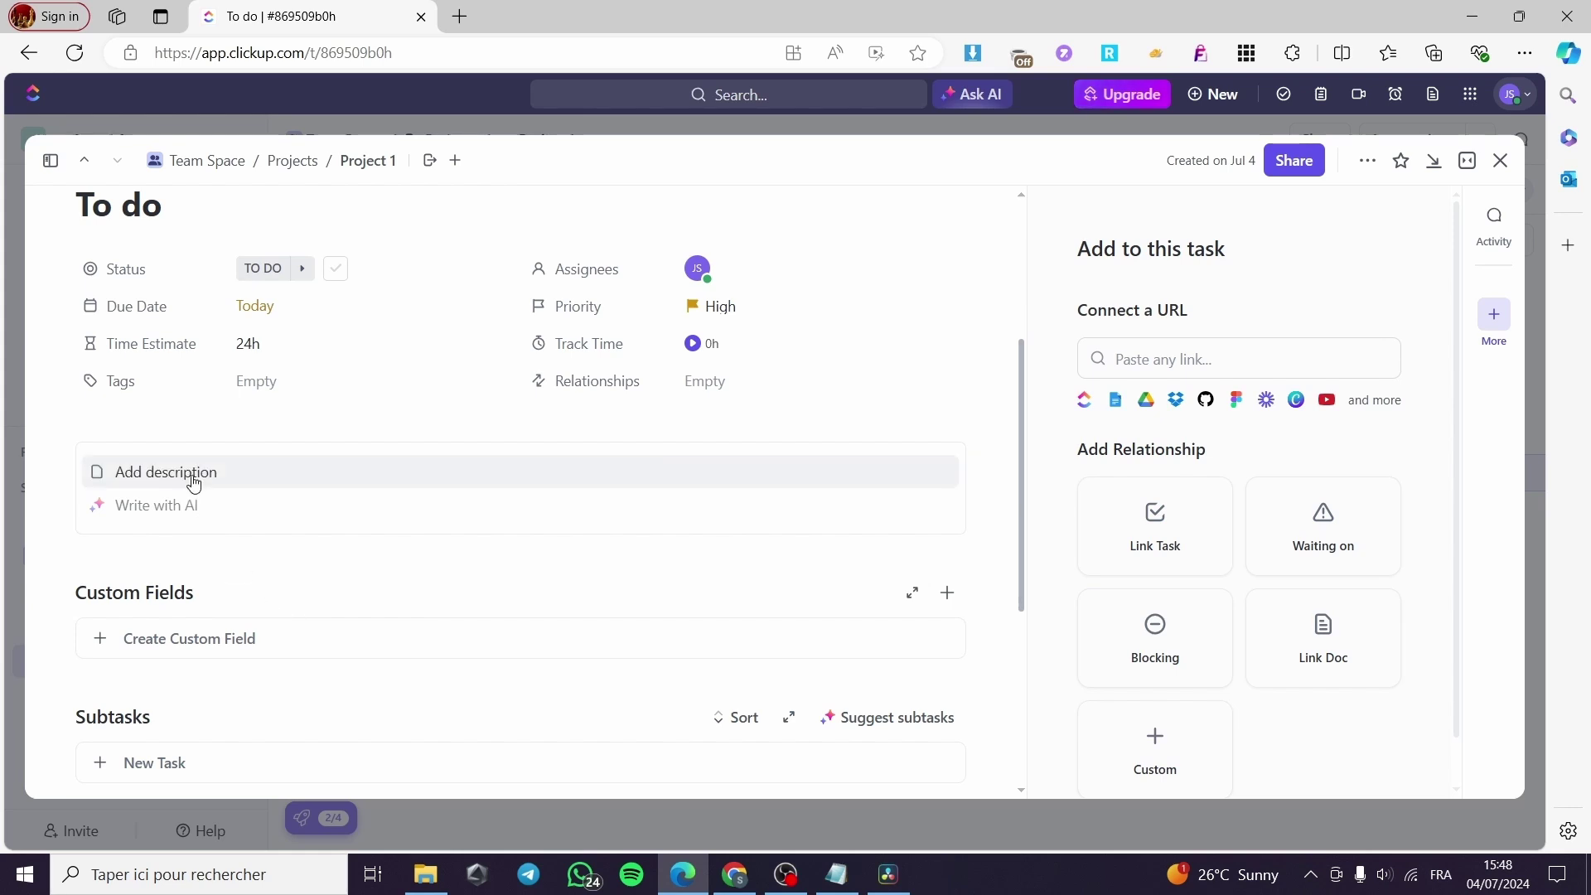
scroll(167, 431, down, 3)
scroll(304, 454, down, 2)
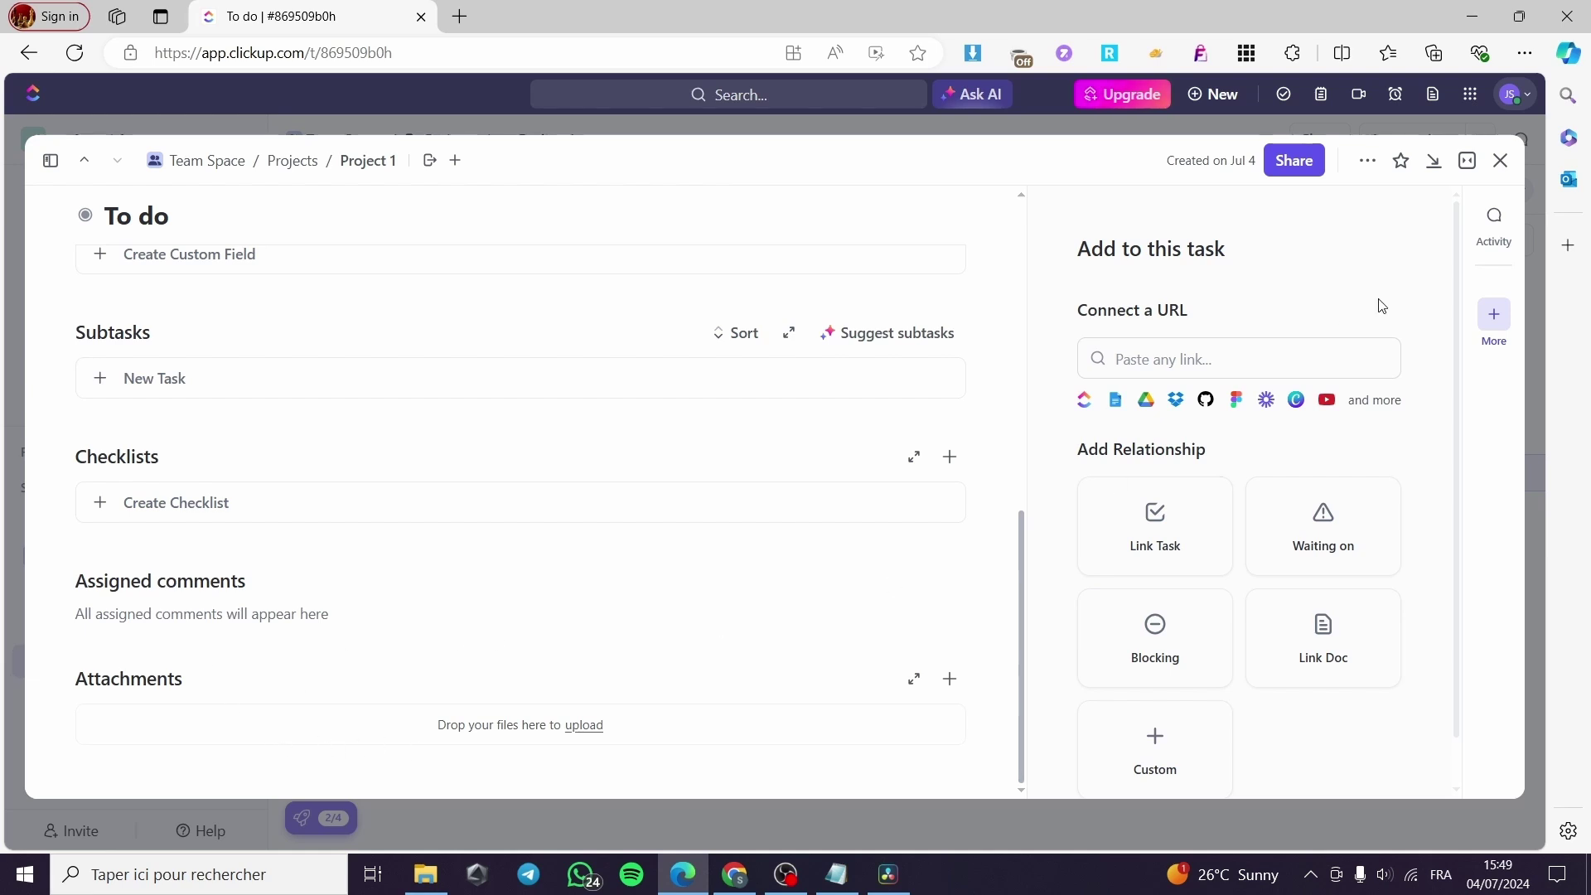
Close the task and turn on the Time tracked and Time estimate columns in Project 1.
click(1501, 160)
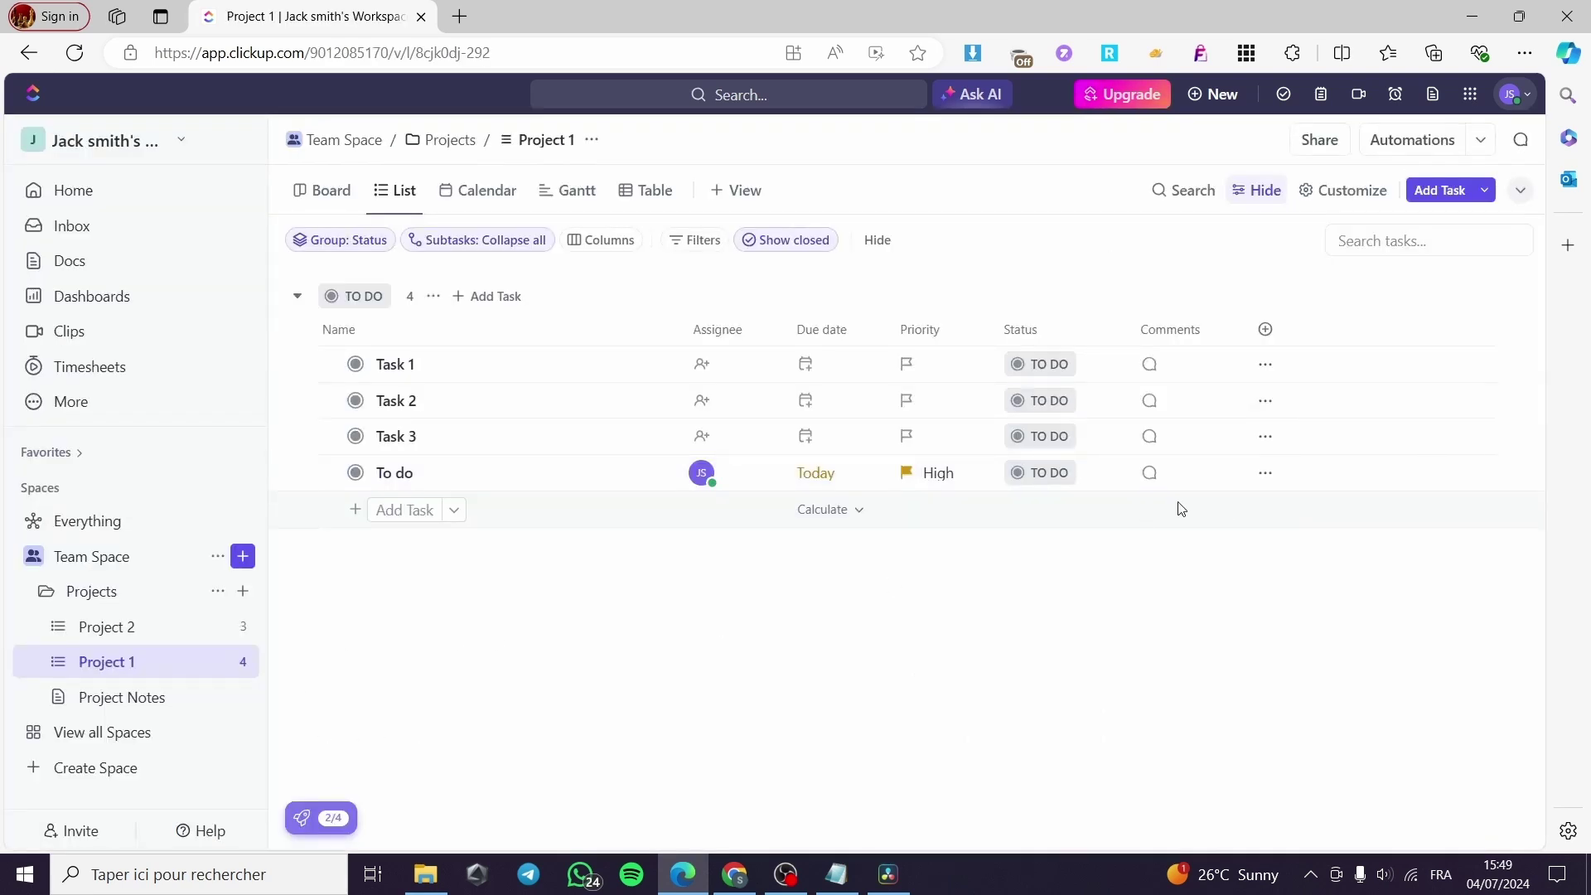
click(1266, 333)
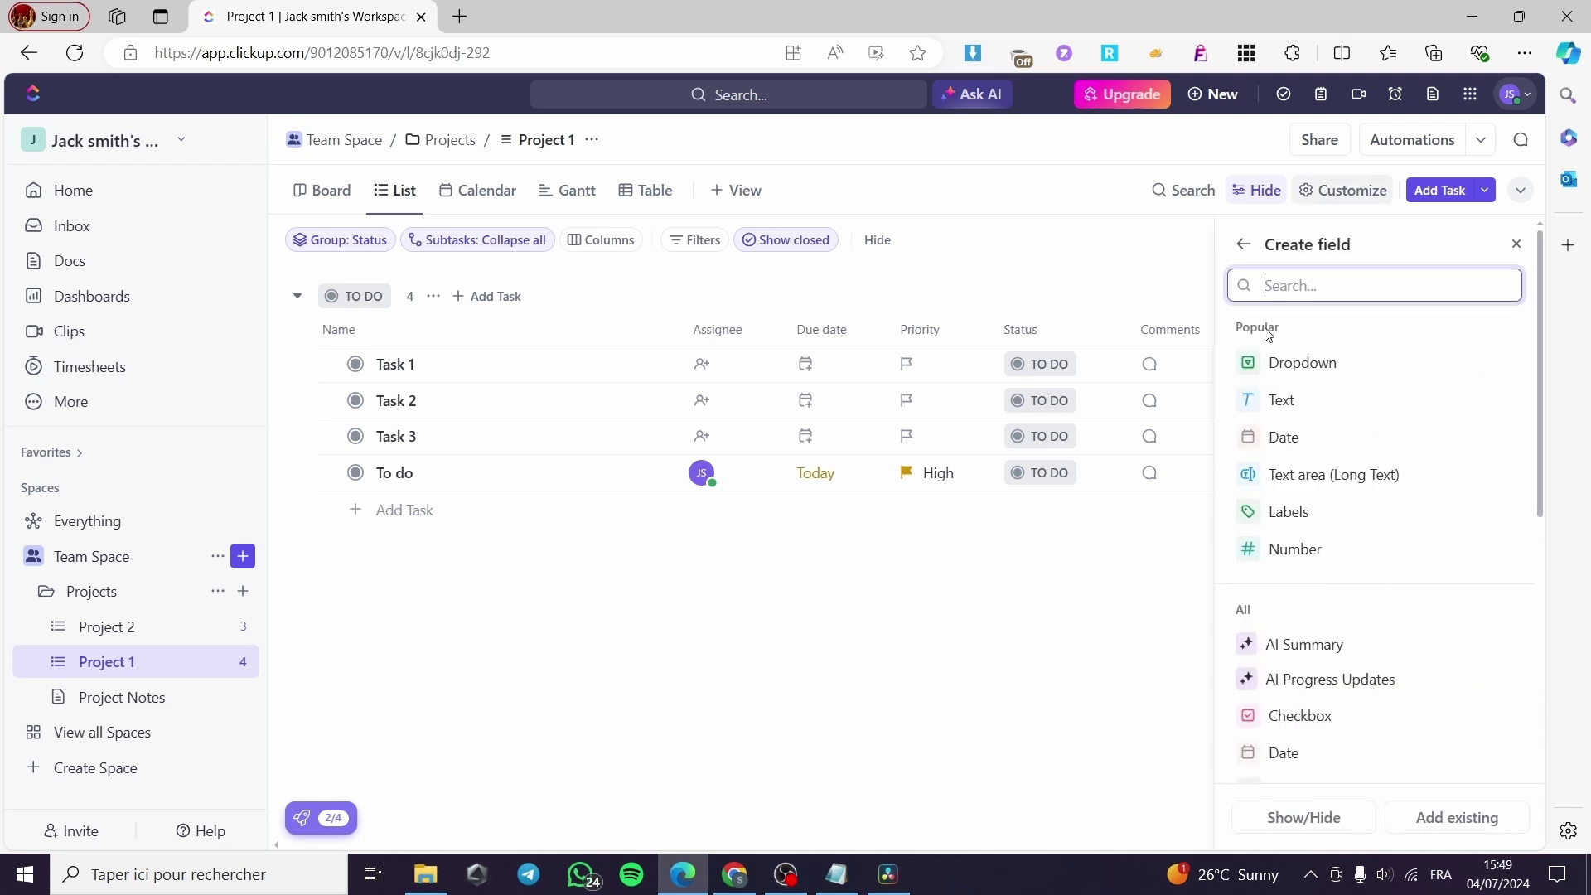
scroll(1441, 431, down, 2)
scroll(1492, 493, down, 10)
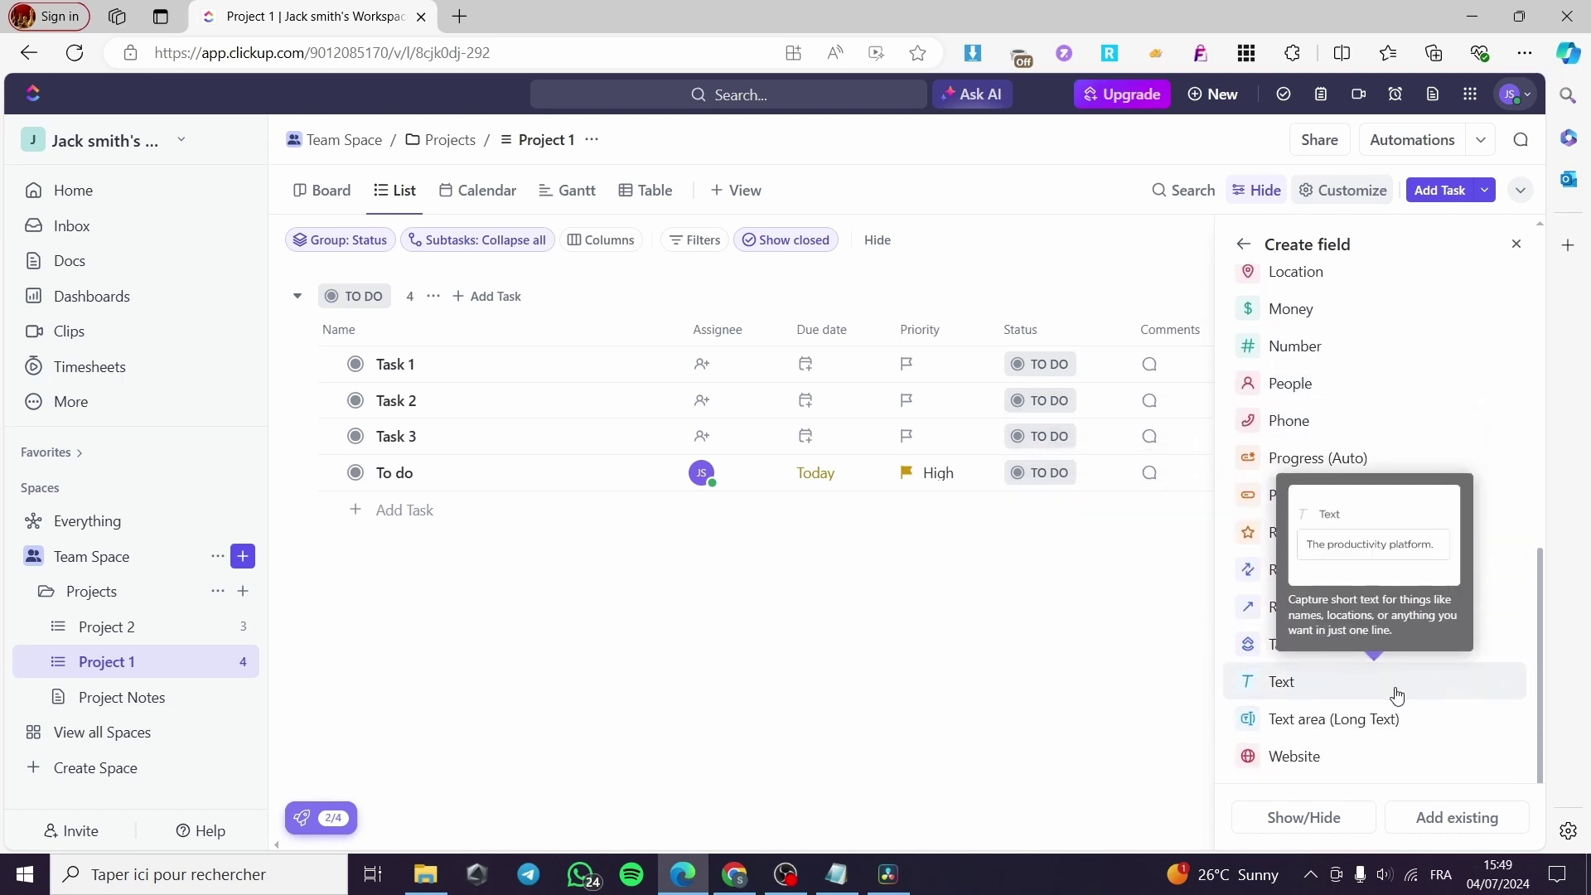
scroll(1438, 490, up, 2)
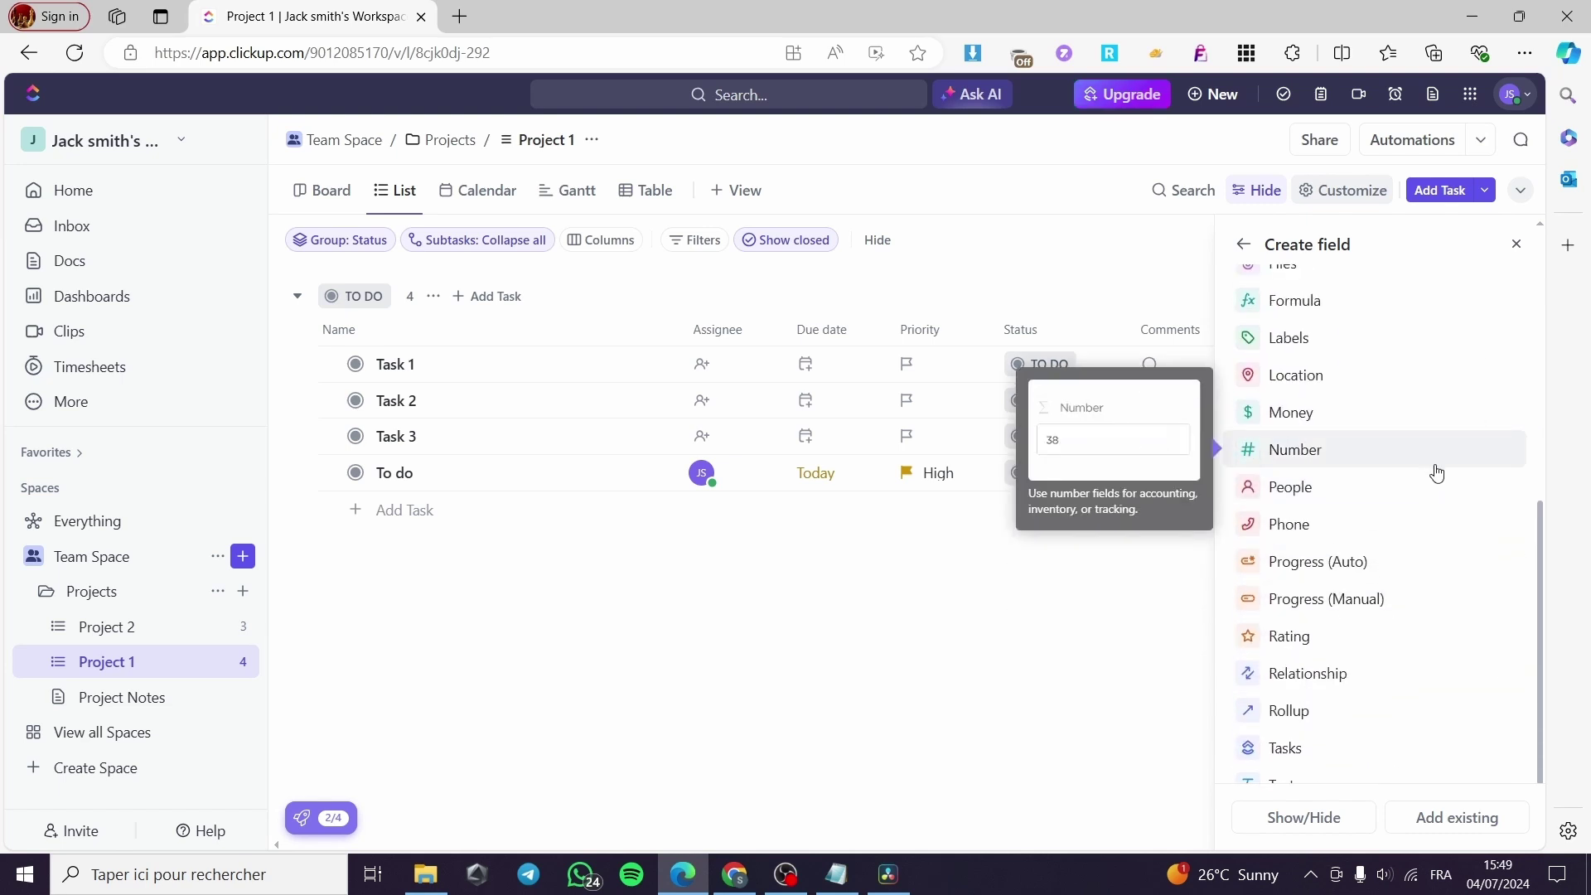
scroll(1437, 472, up, 10)
text(time)
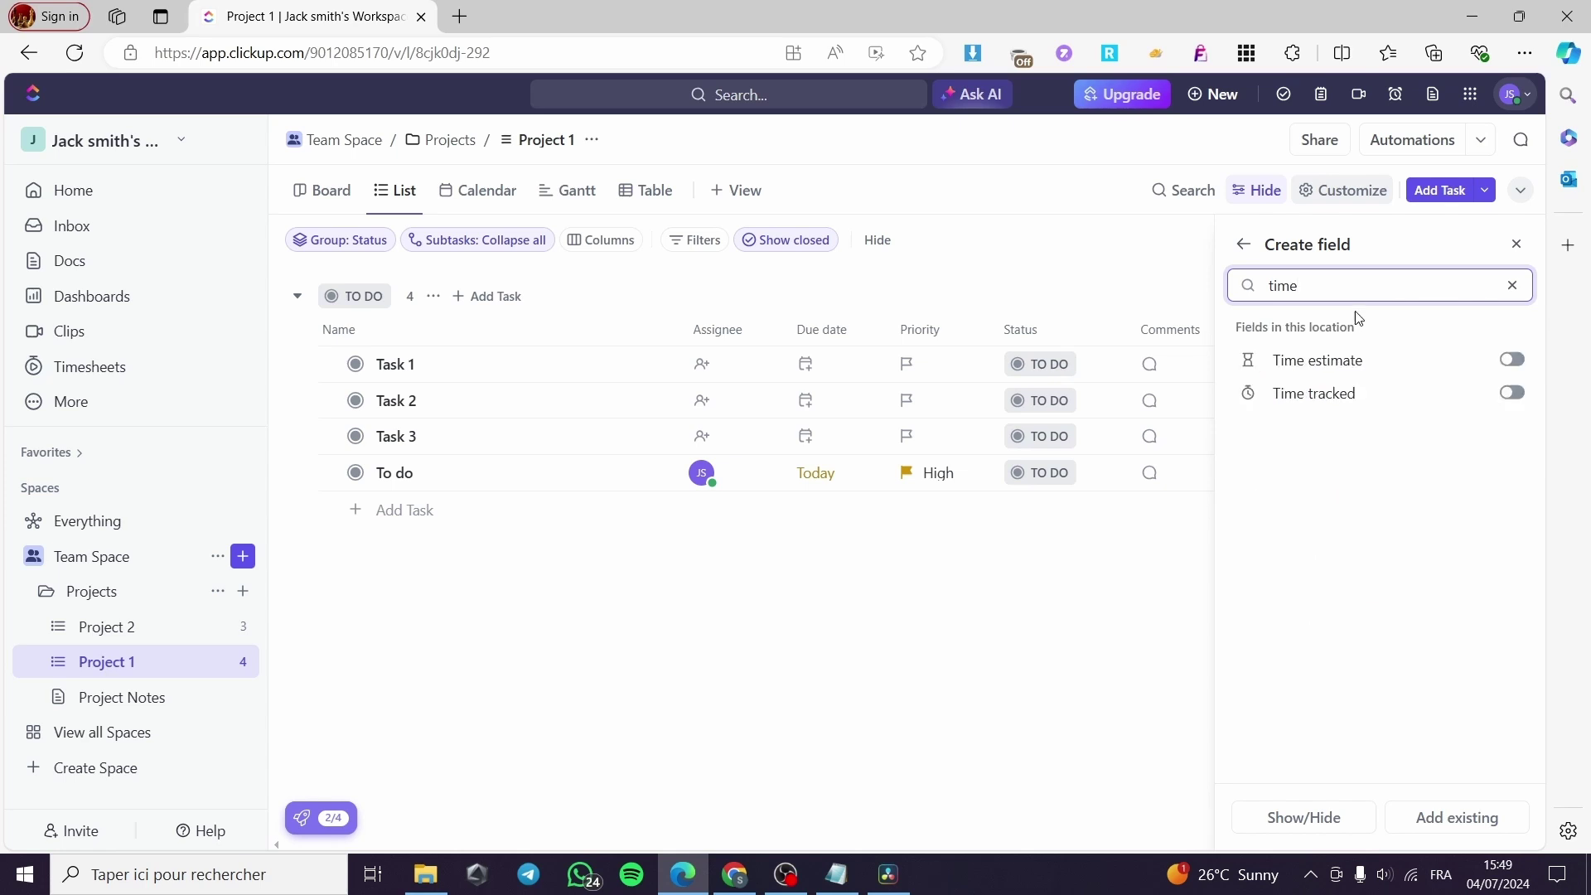
click(1513, 392)
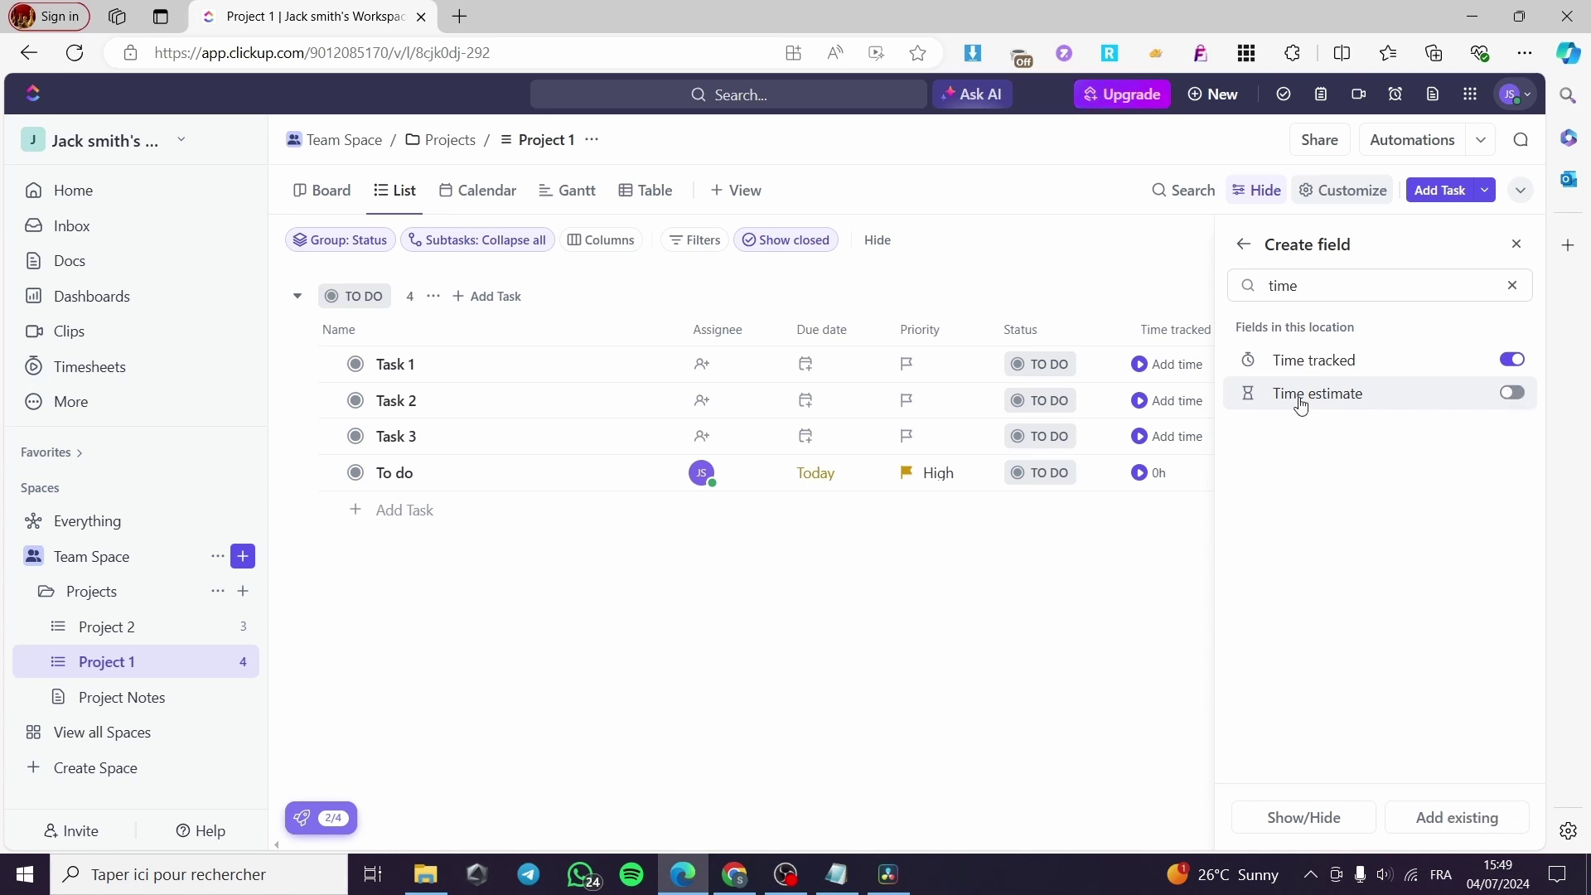
click(1512, 393)
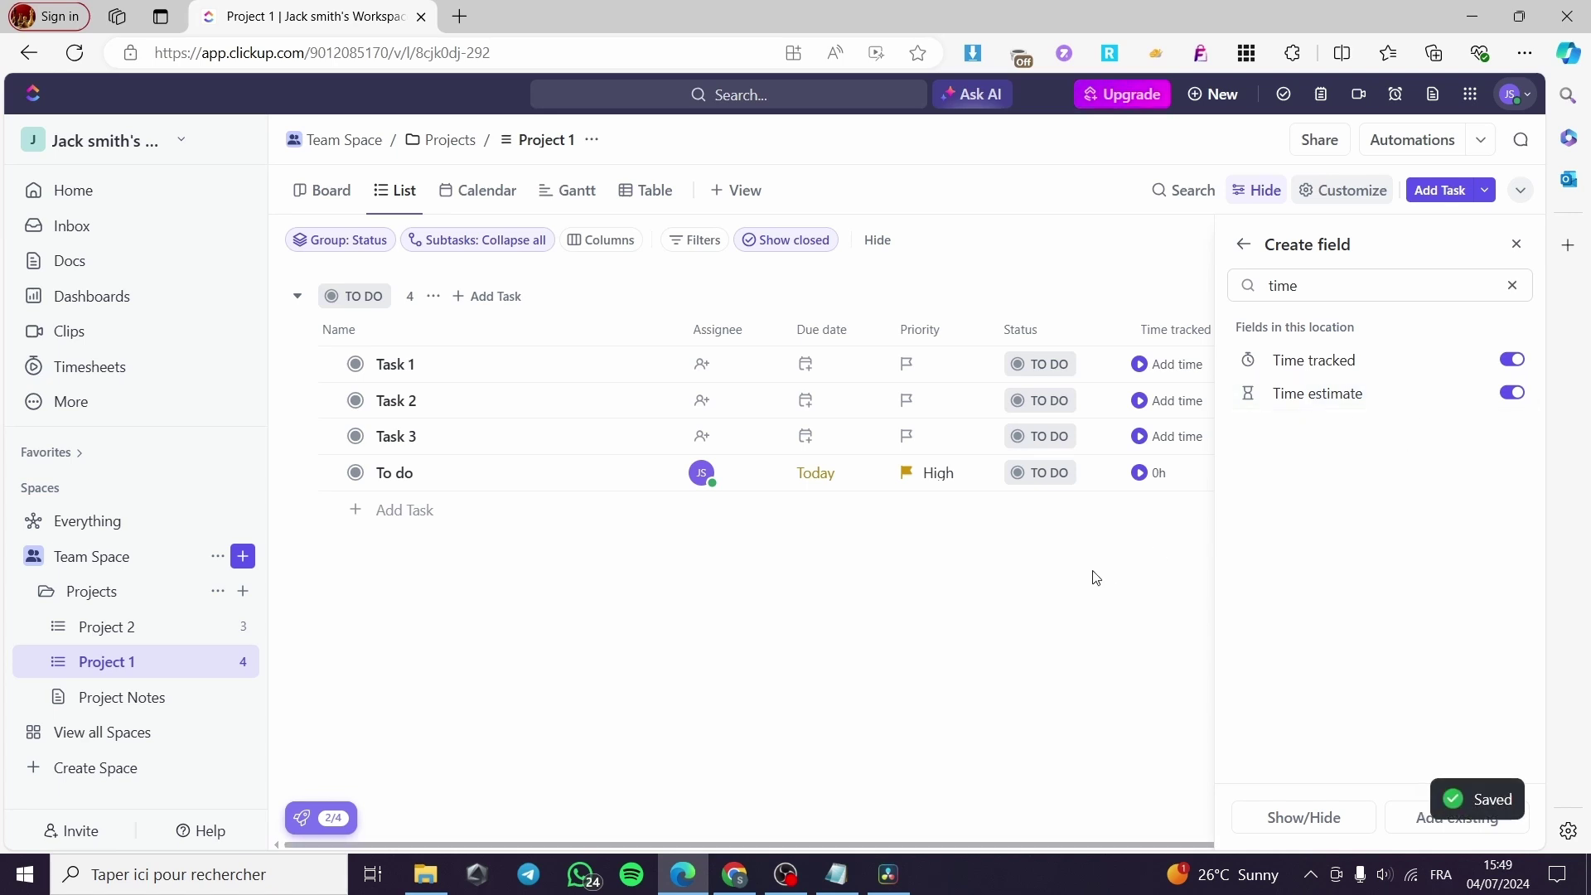
click(1268, 583)
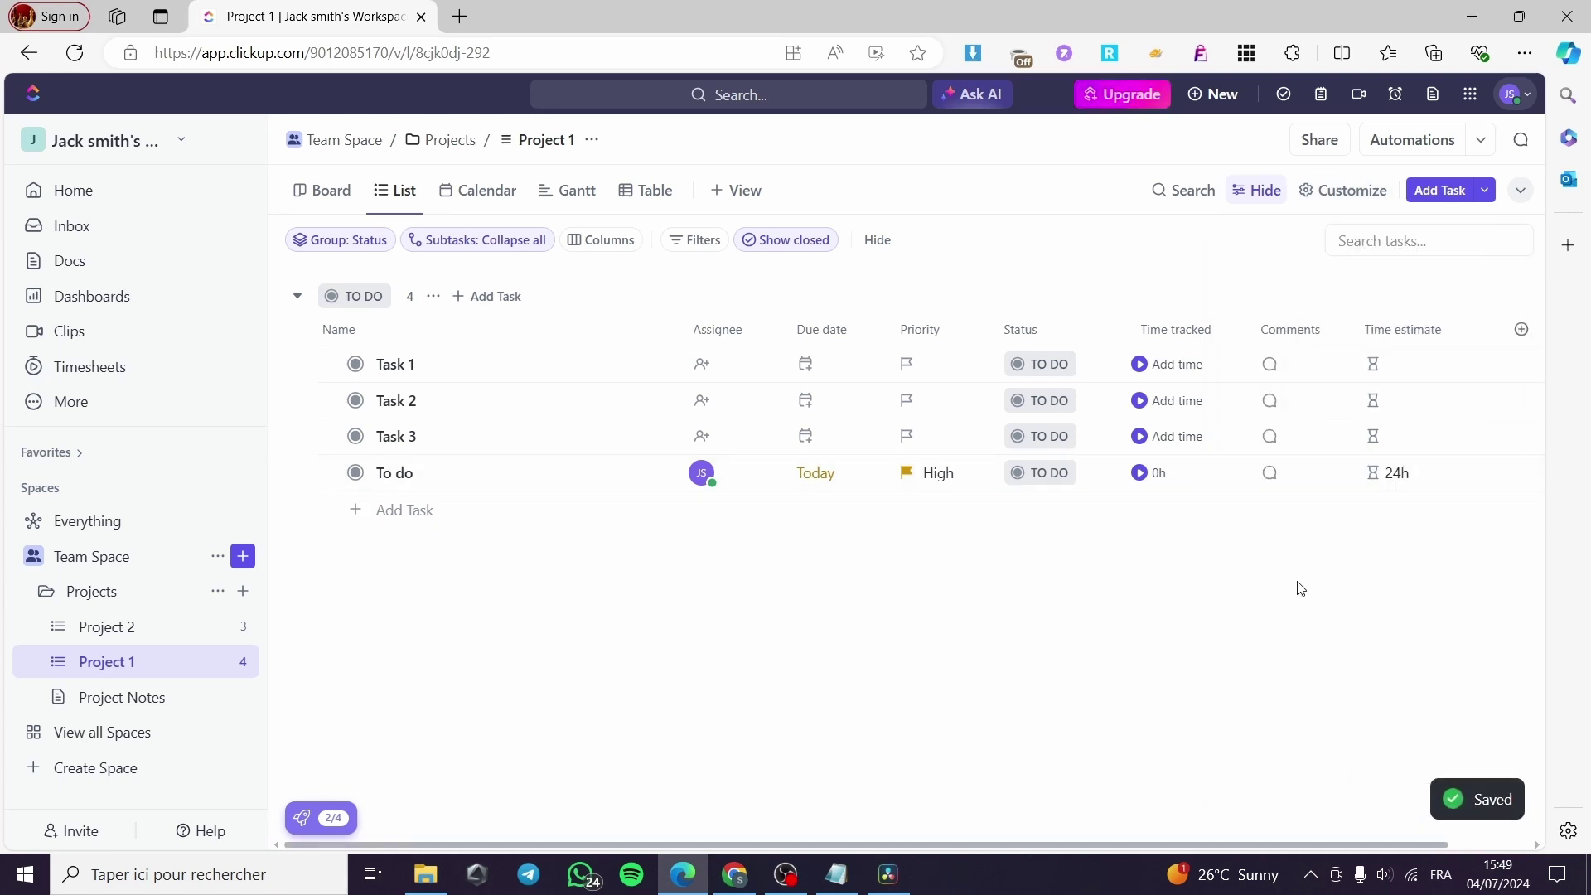
Start the timer in the To do row's Time tracked cell and open the workspace menu.
click(1140, 473)
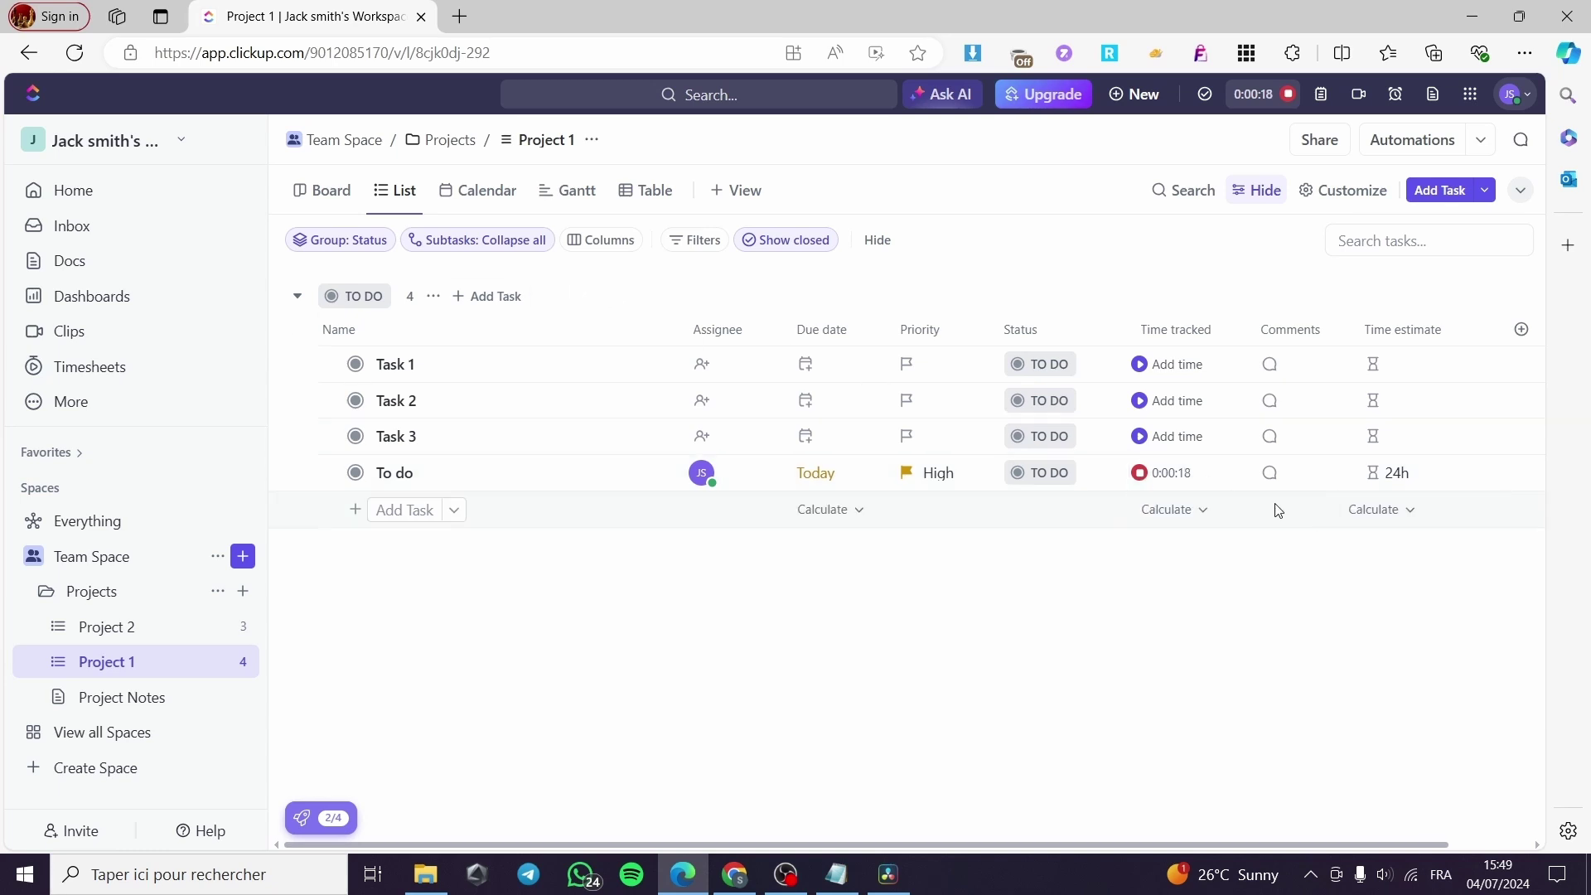
click(182, 145)
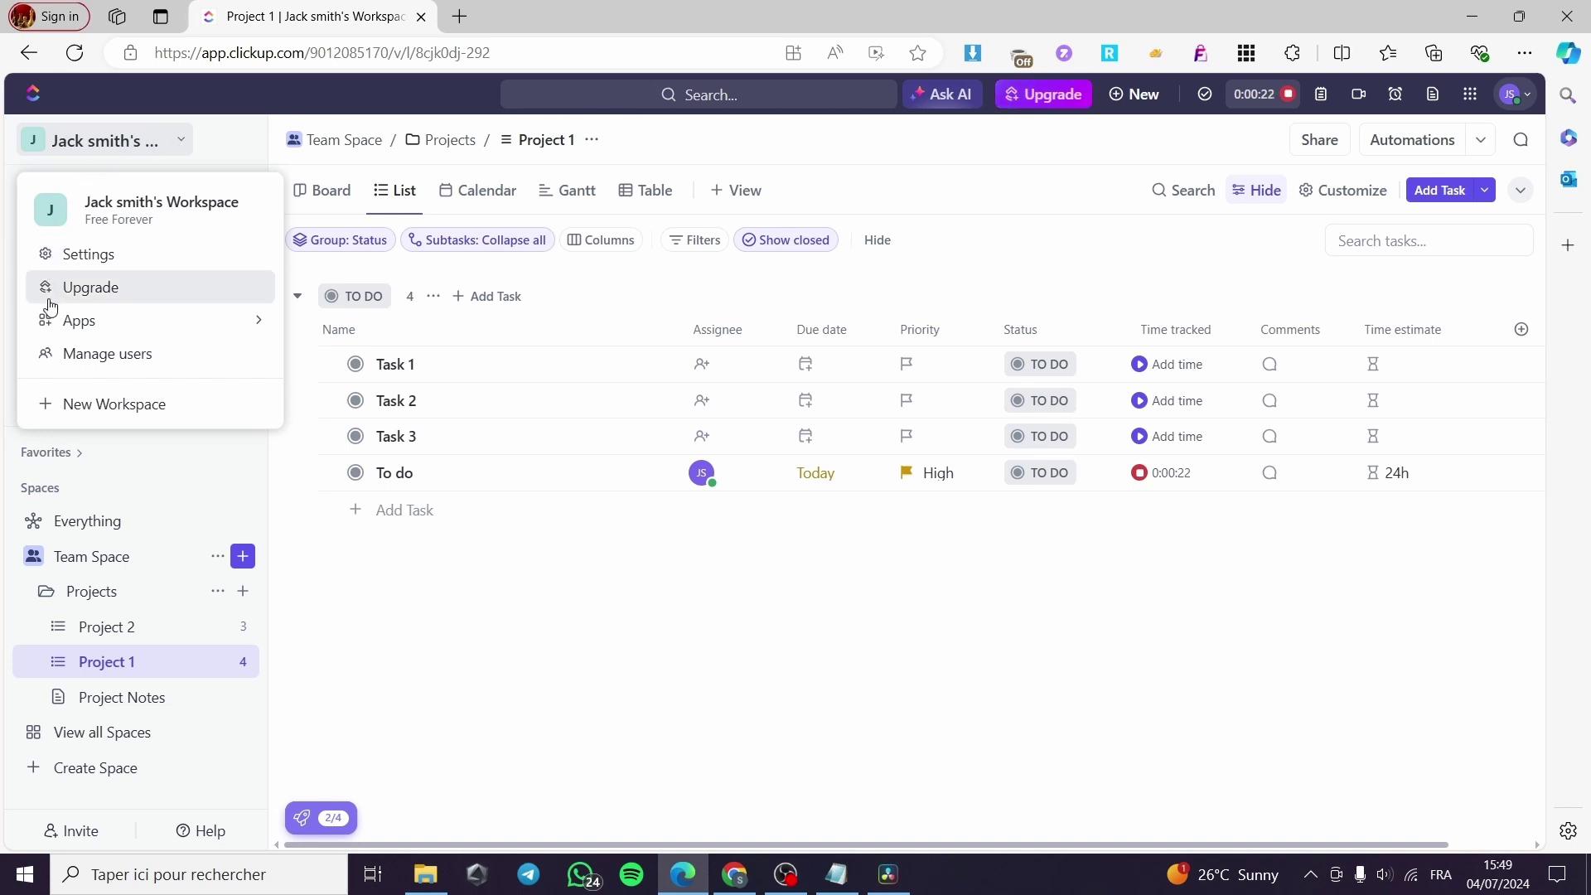
Filter the App Center to Time Tracking apps and start installing the Clockify integration.
mouse_move(128, 327)
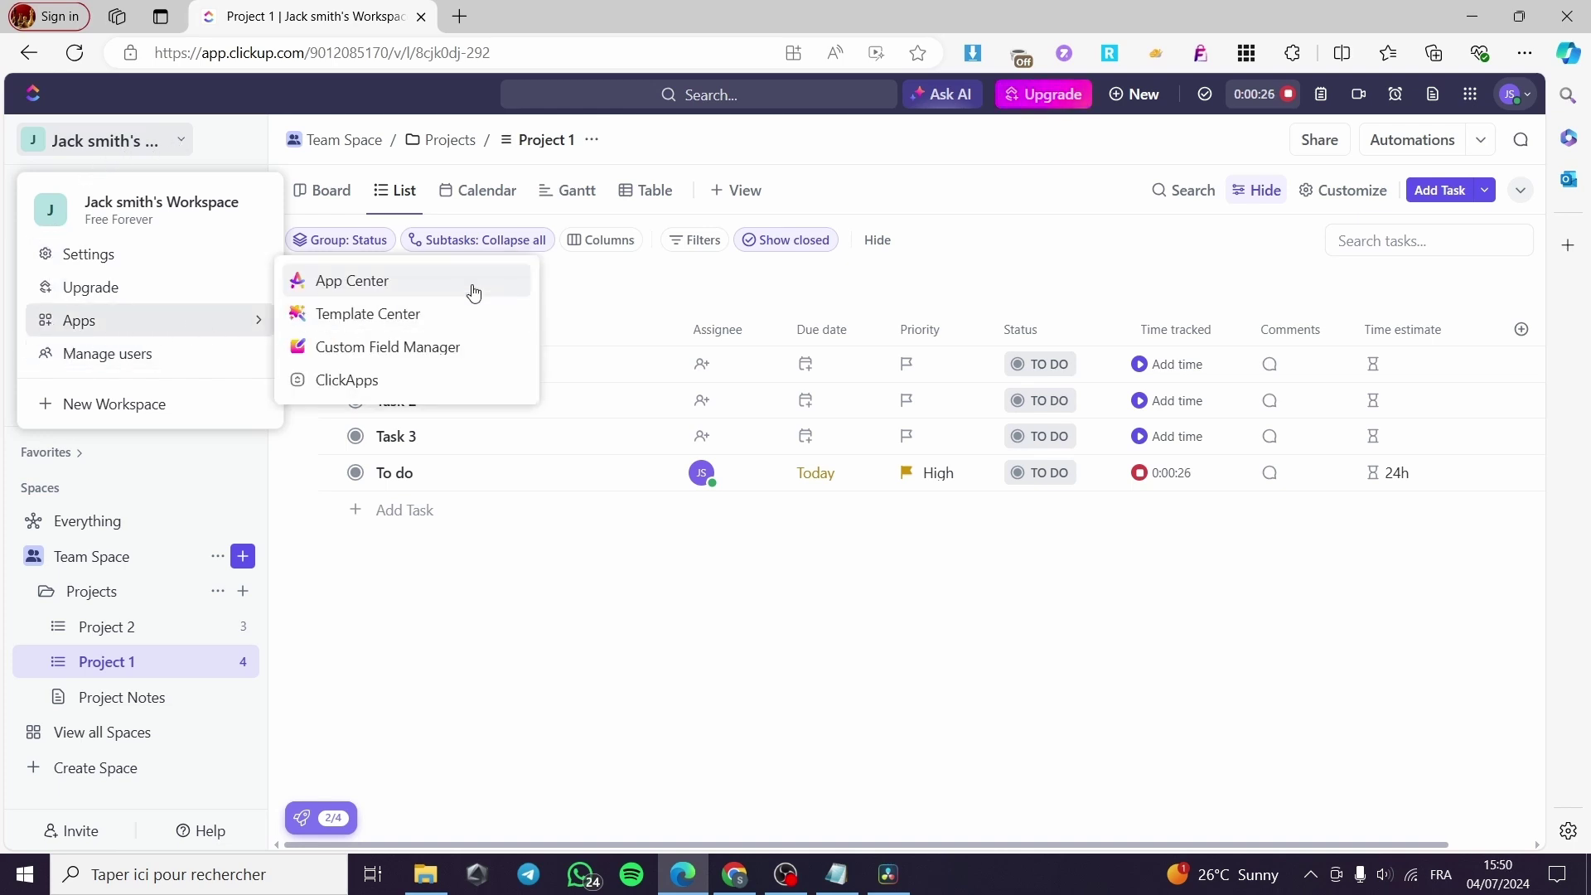
click(410, 283)
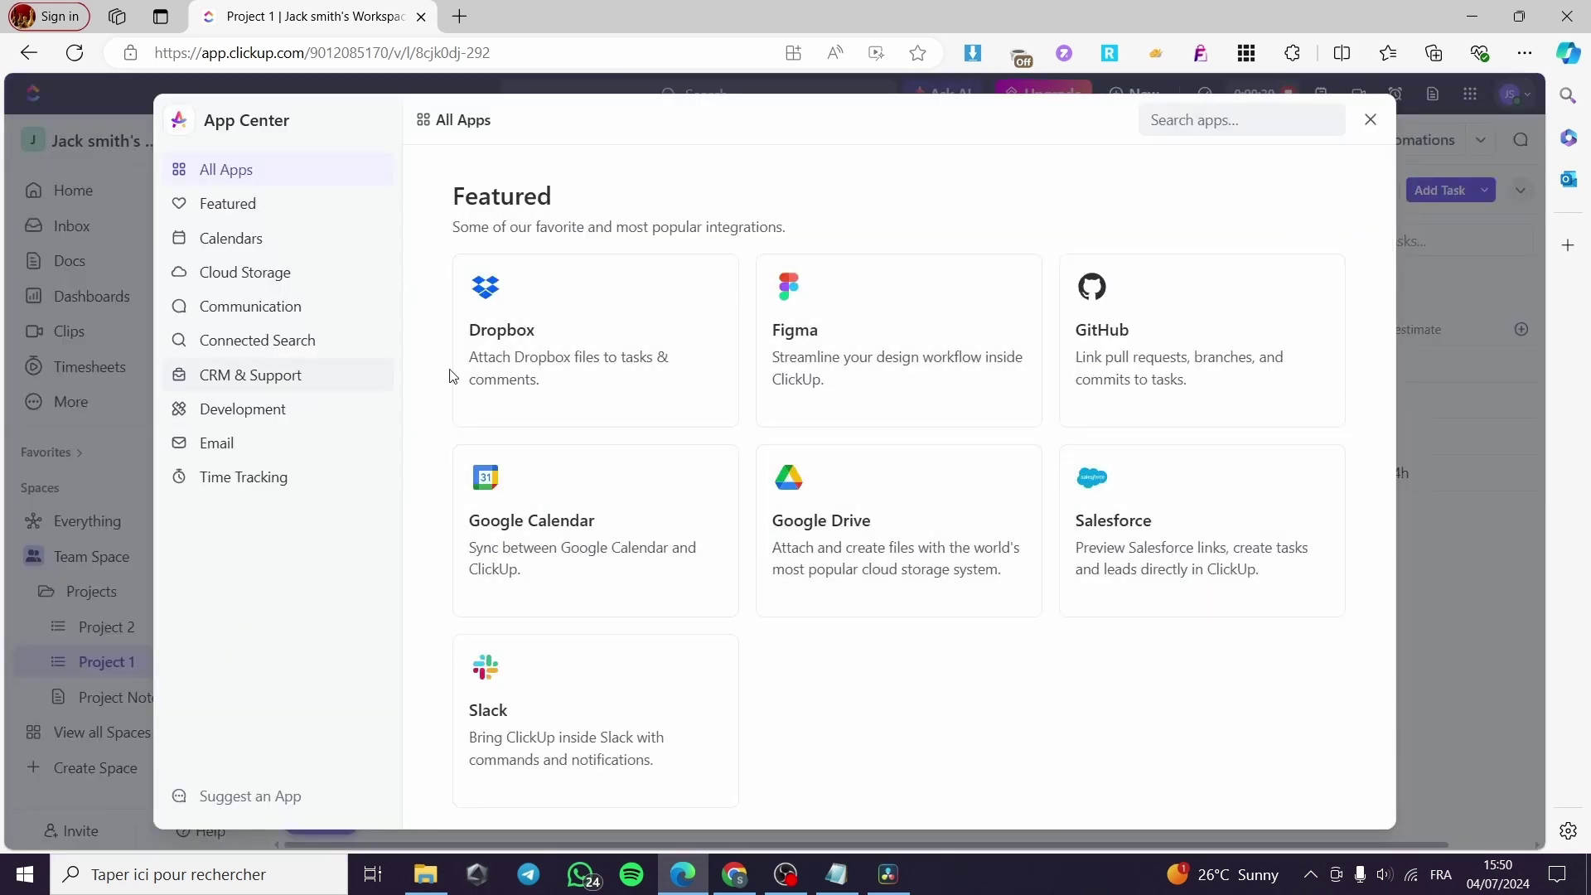
scroll(1001, 451, down, 12)
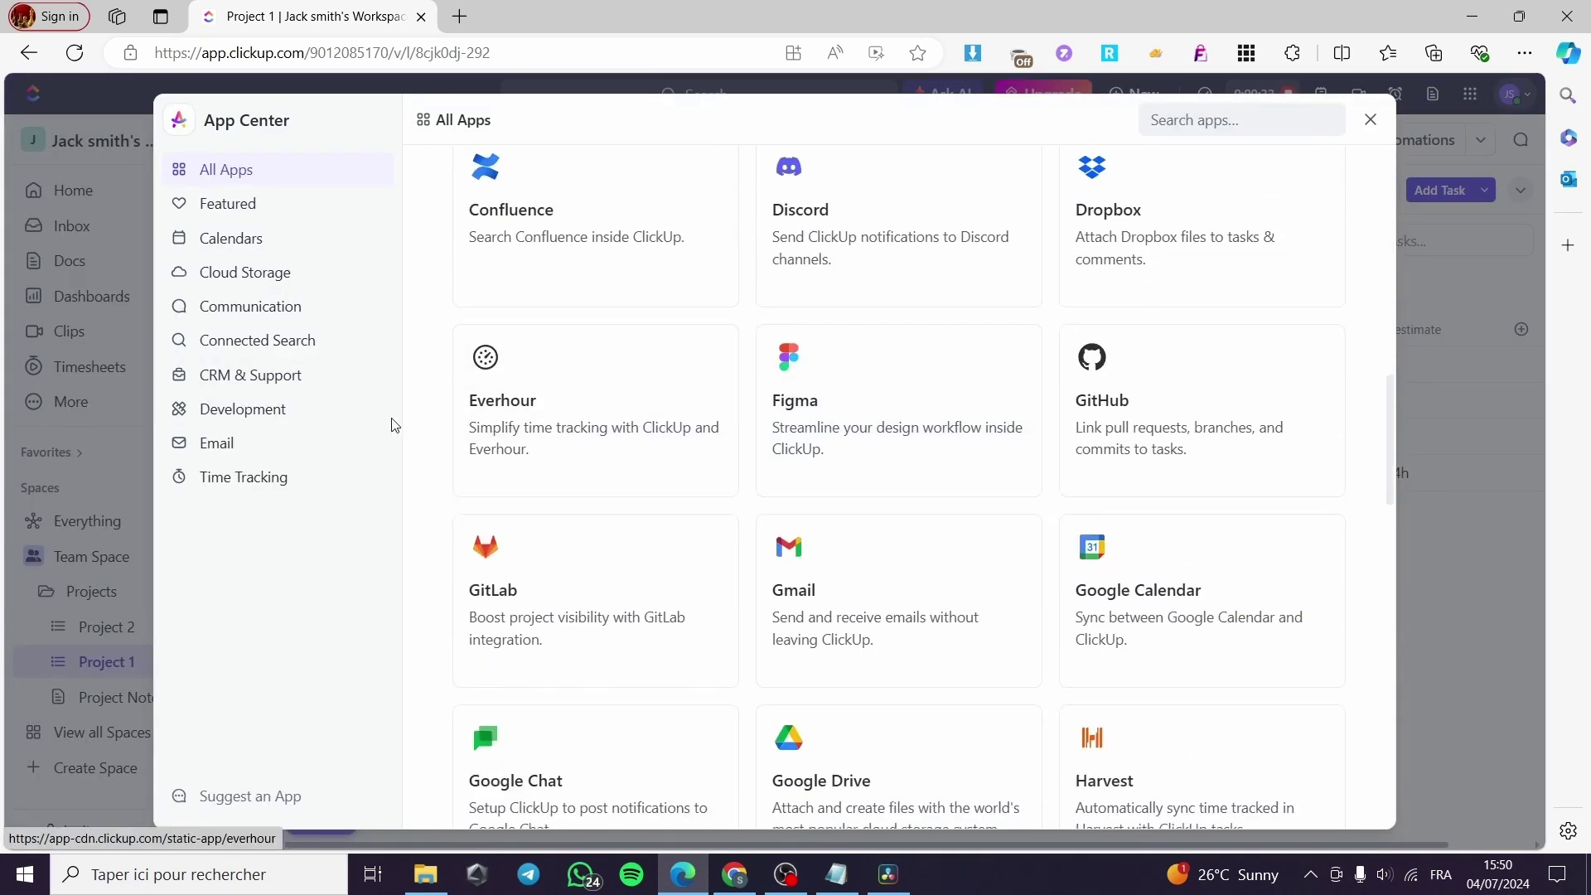
click(229, 479)
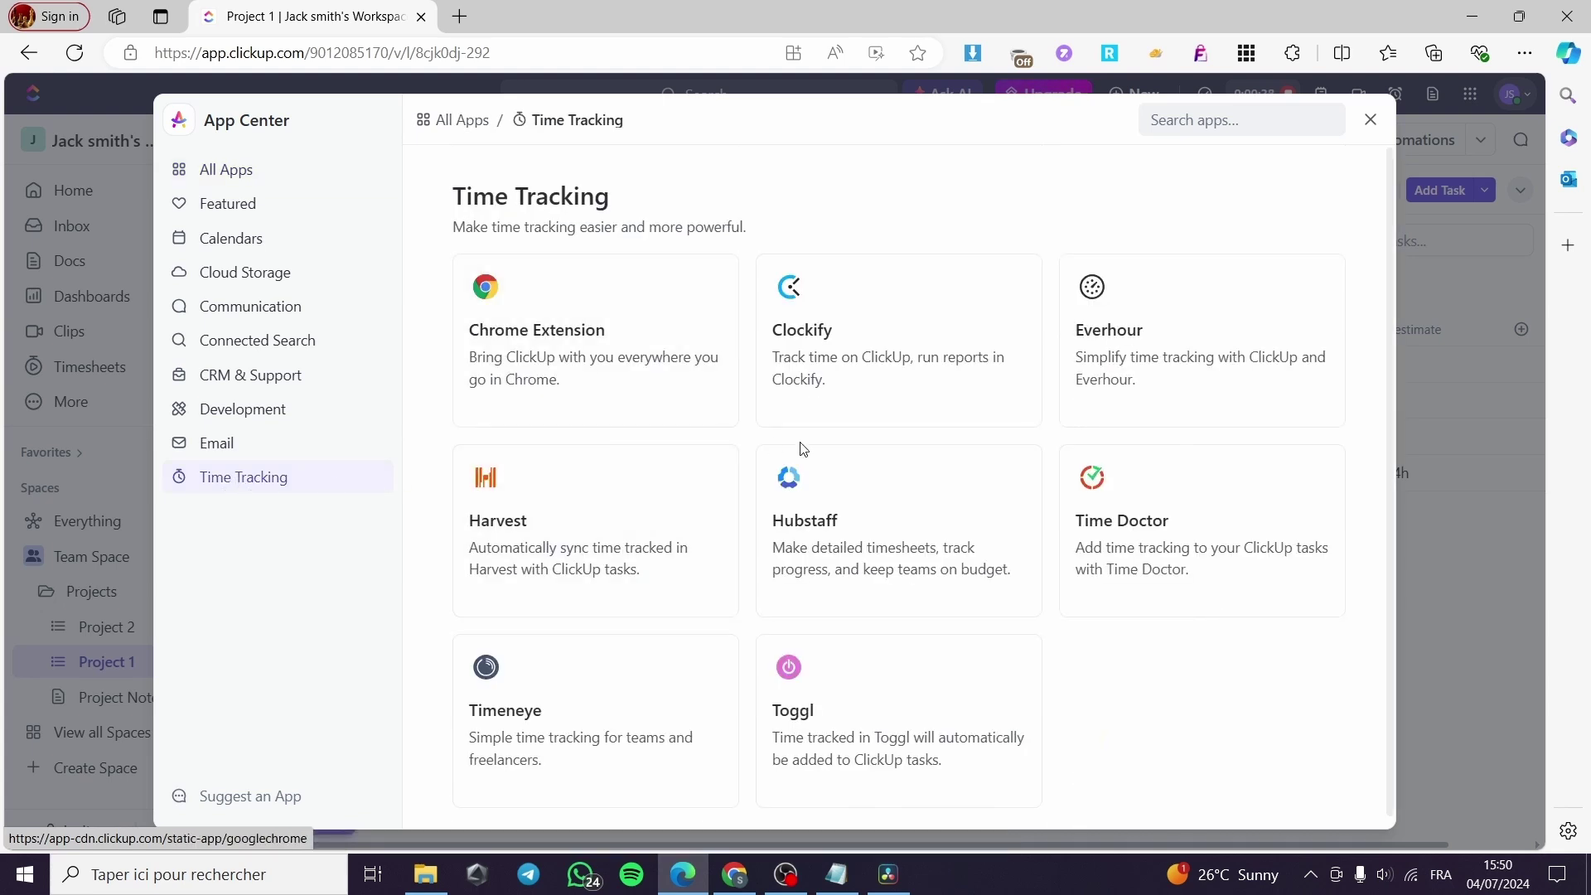
scroll(984, 532, down, 1)
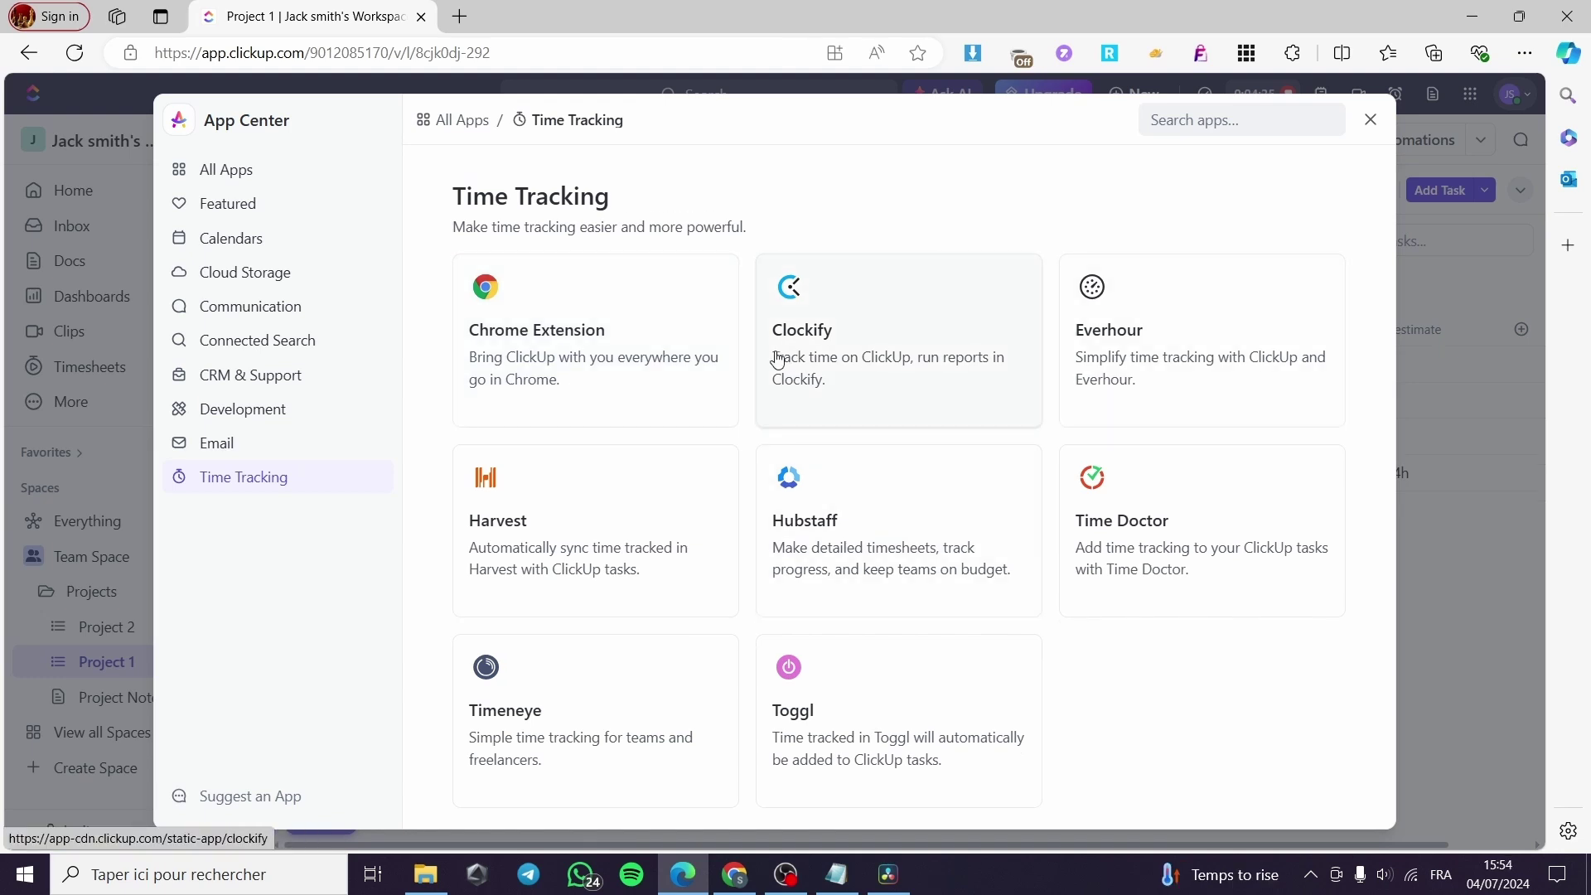
click(847, 368)
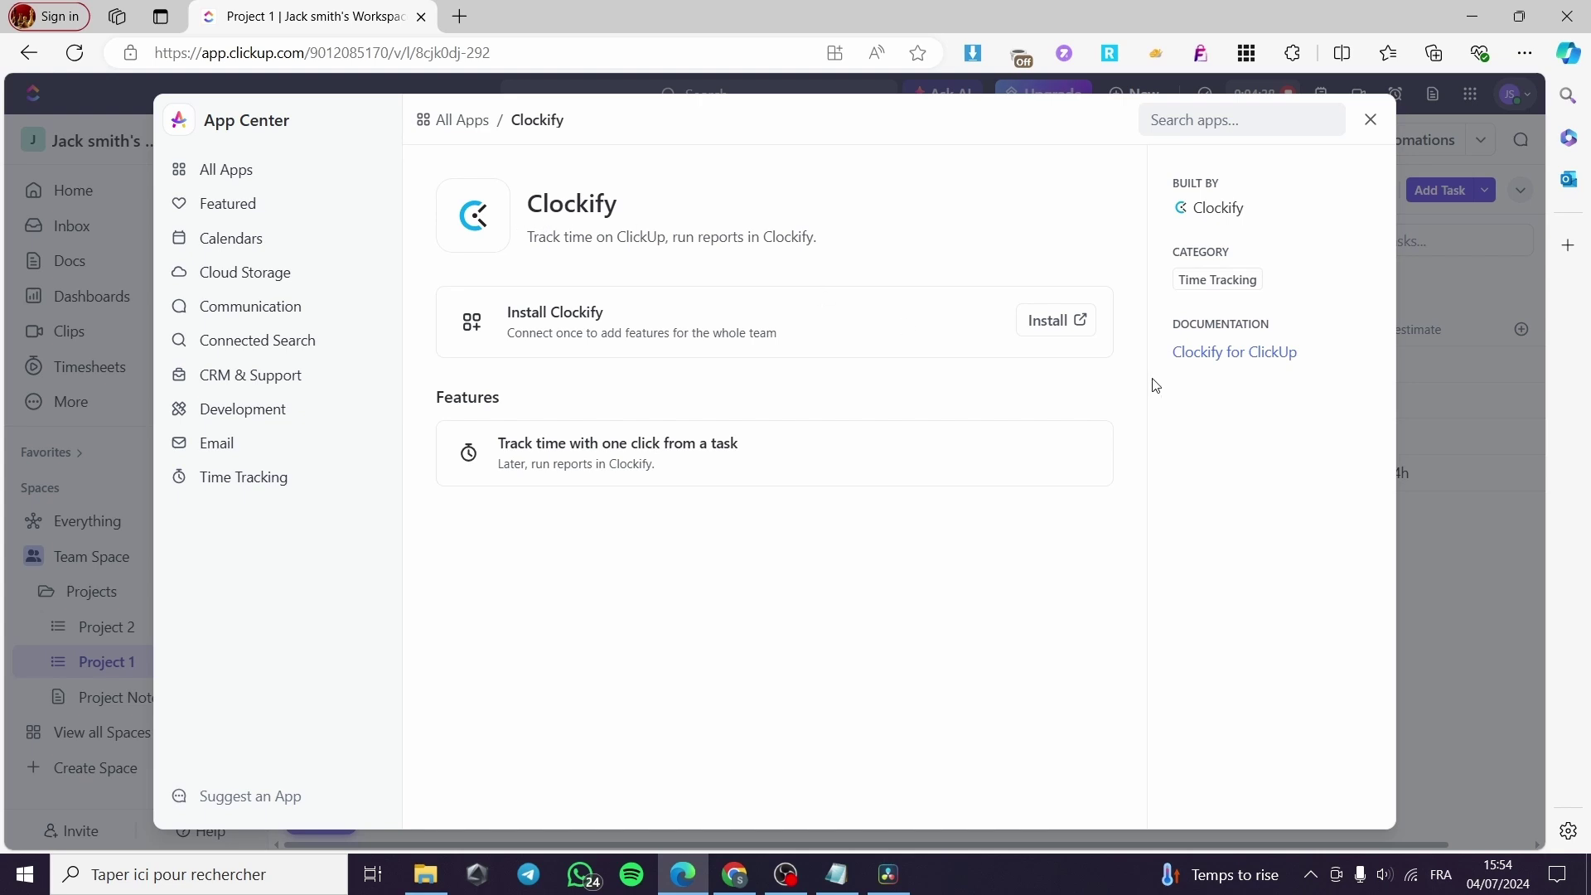
click(1051, 323)
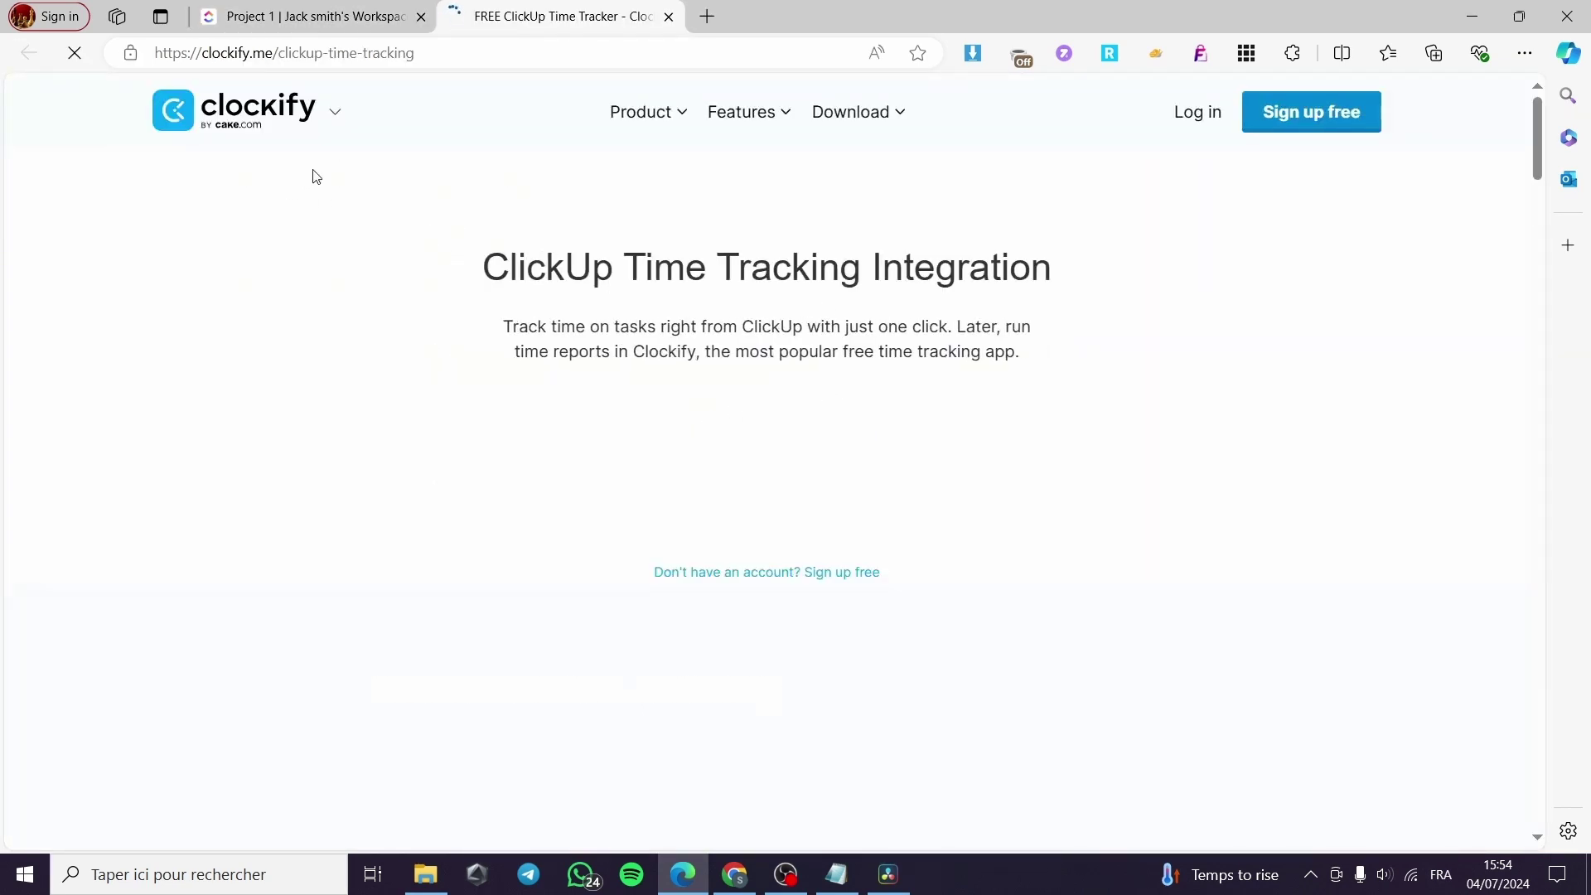
Add the Clockify Time Tracker extension to Chrome from the Web Store and open it.
click(655, 430)
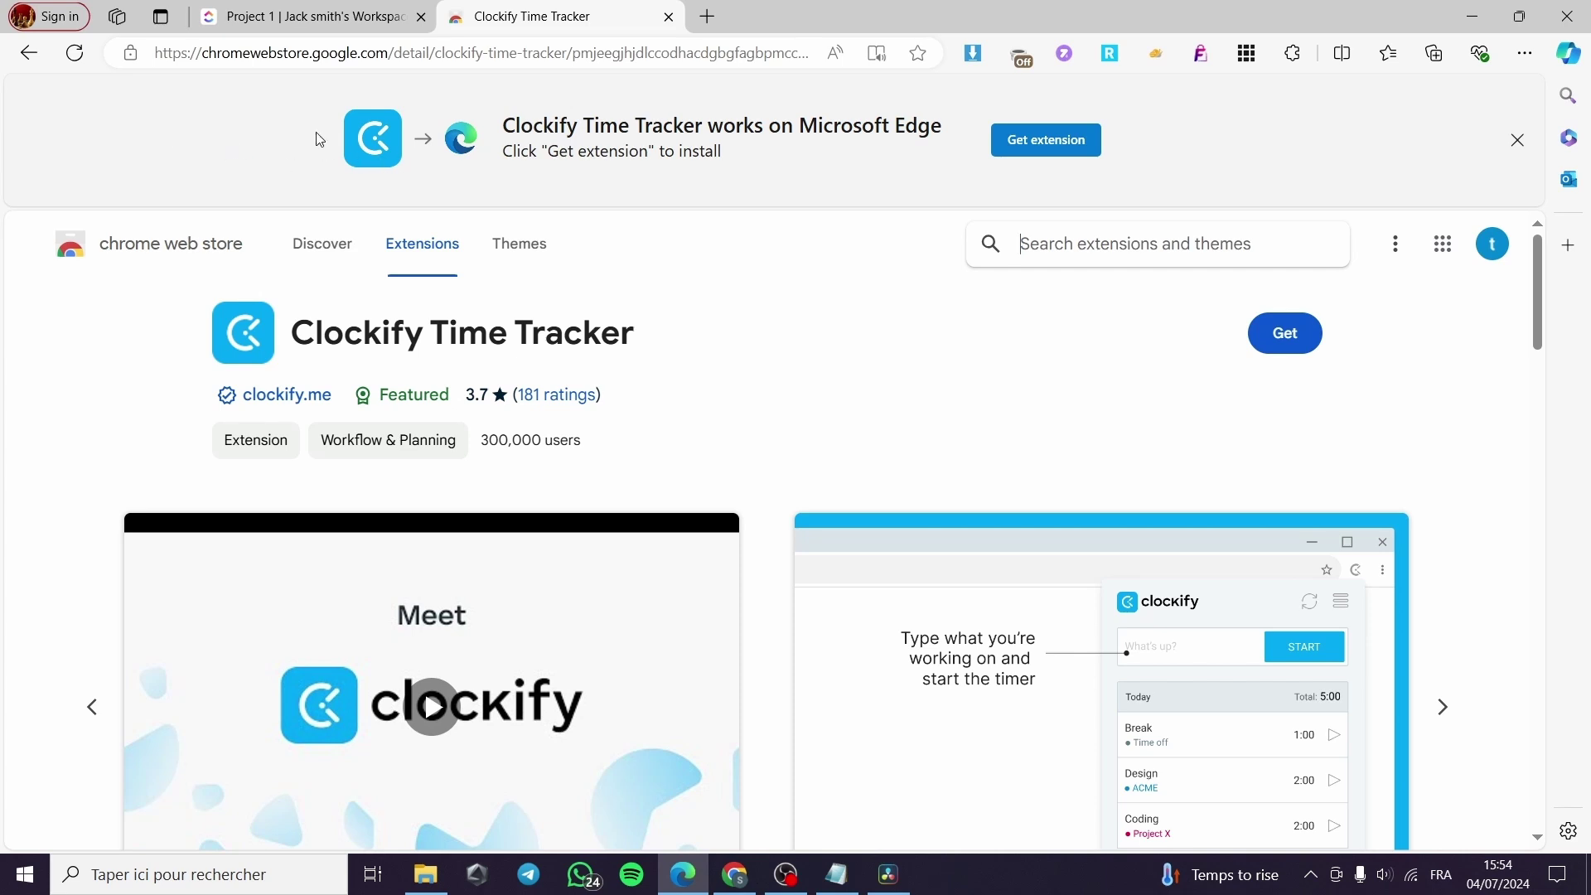
click(1052, 146)
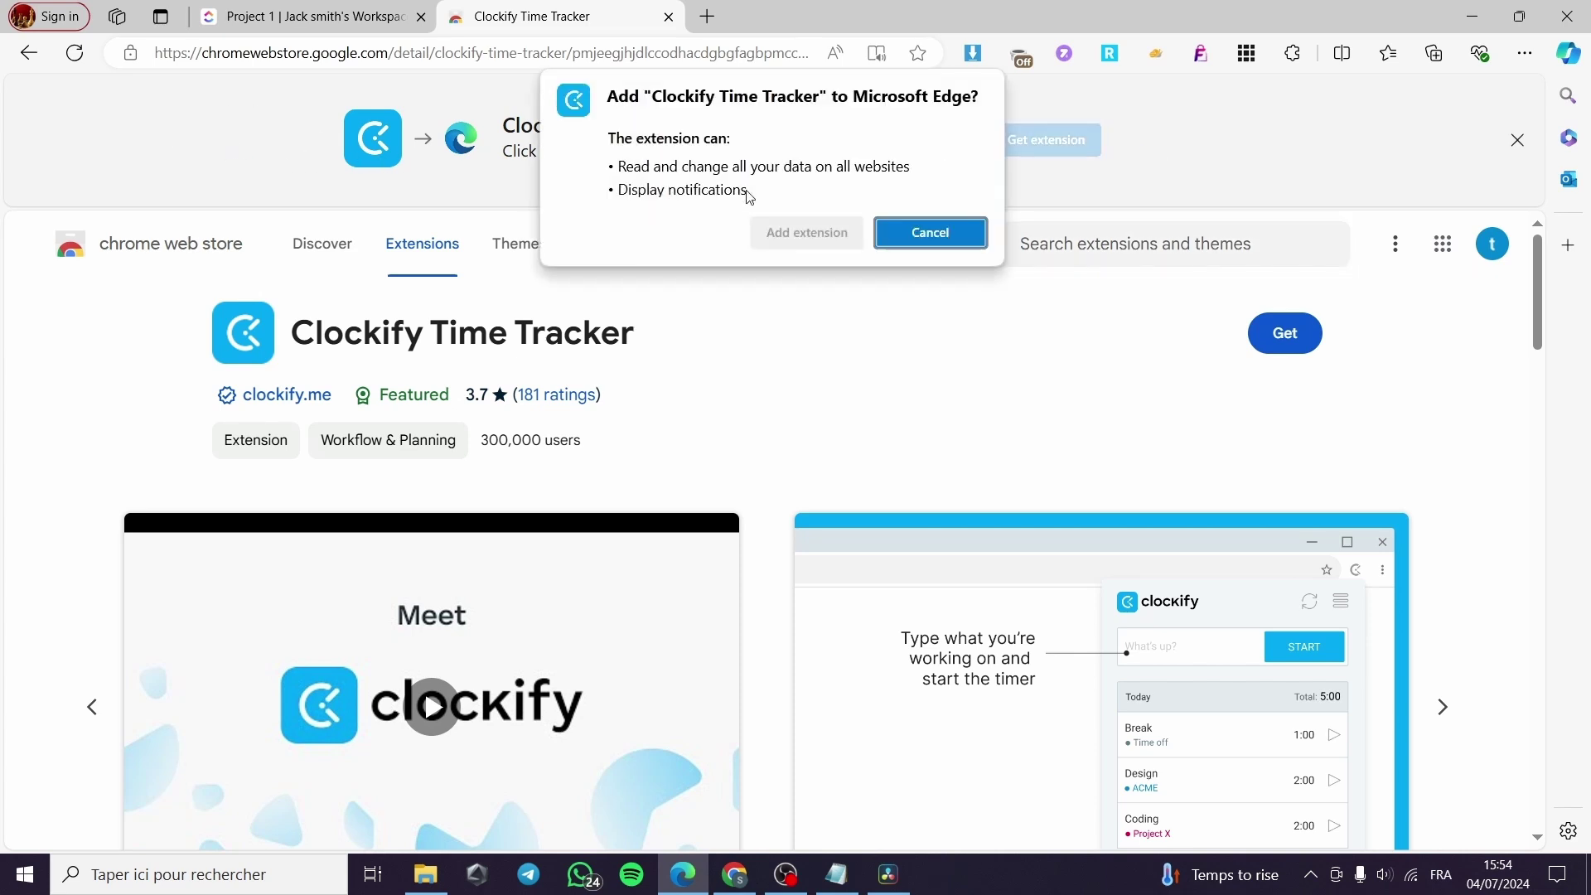
click(832, 241)
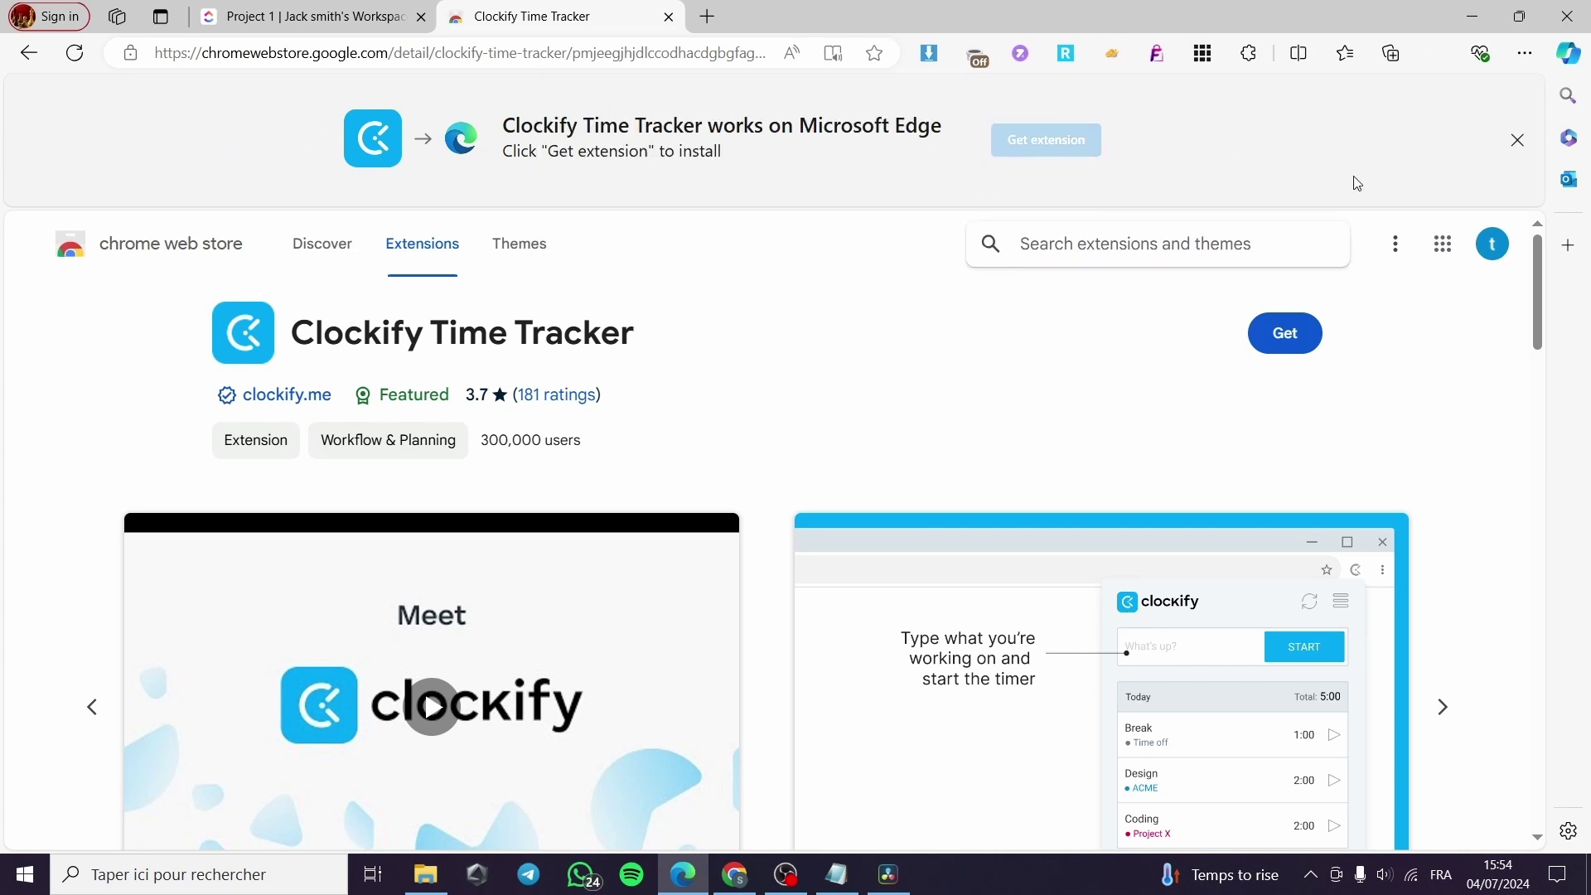
click(1436, 55)
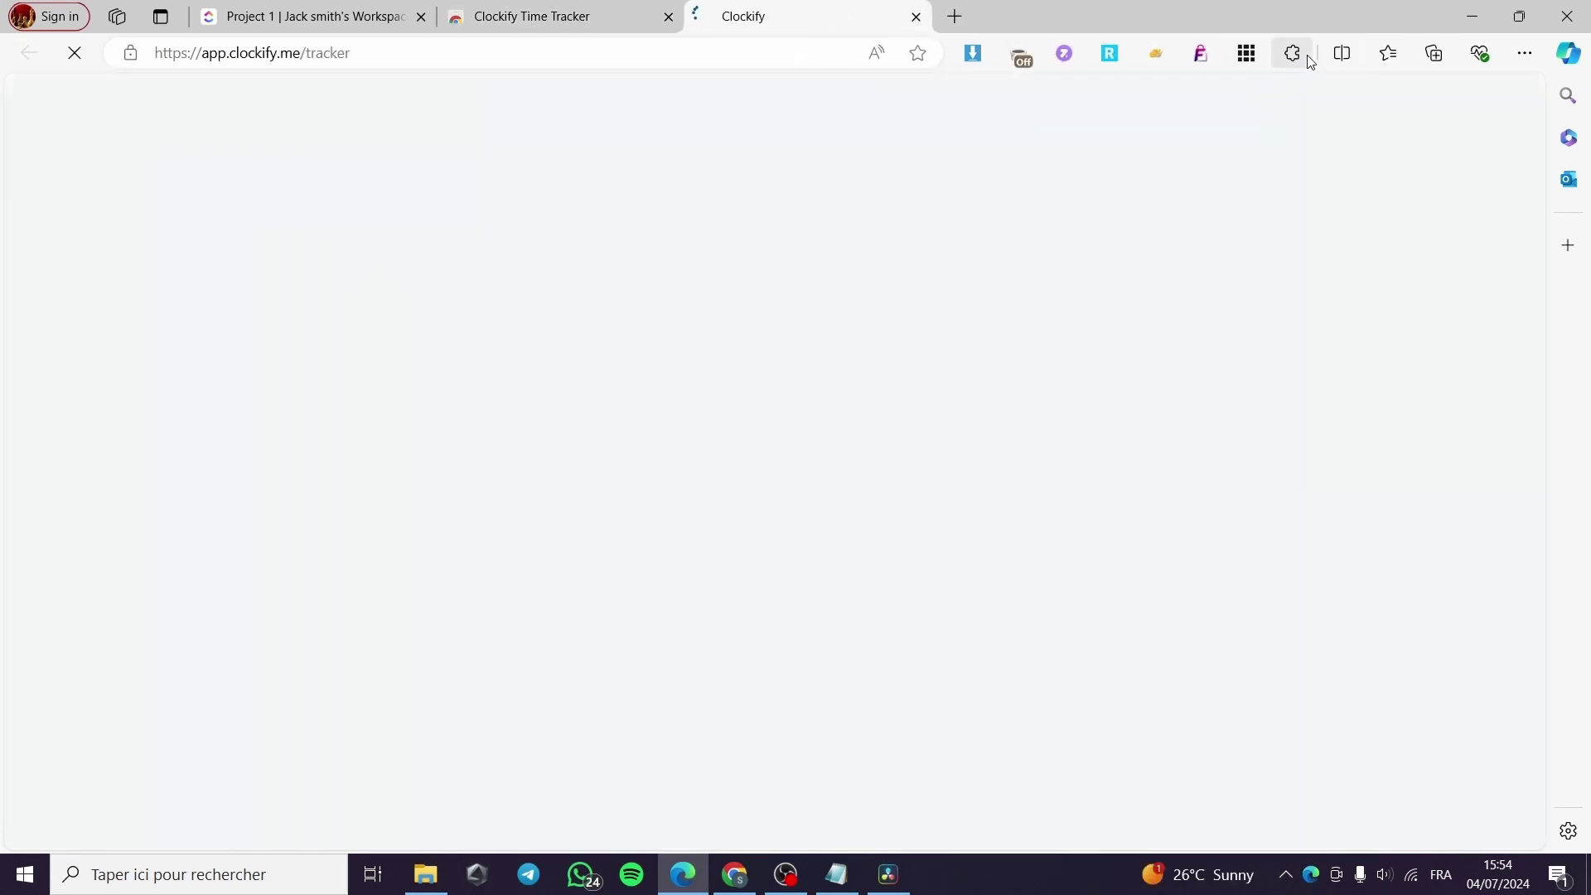
Pin the Clockify Time Tracker extension to the browser toolbar.
click(1547, 711)
click(1289, 55)
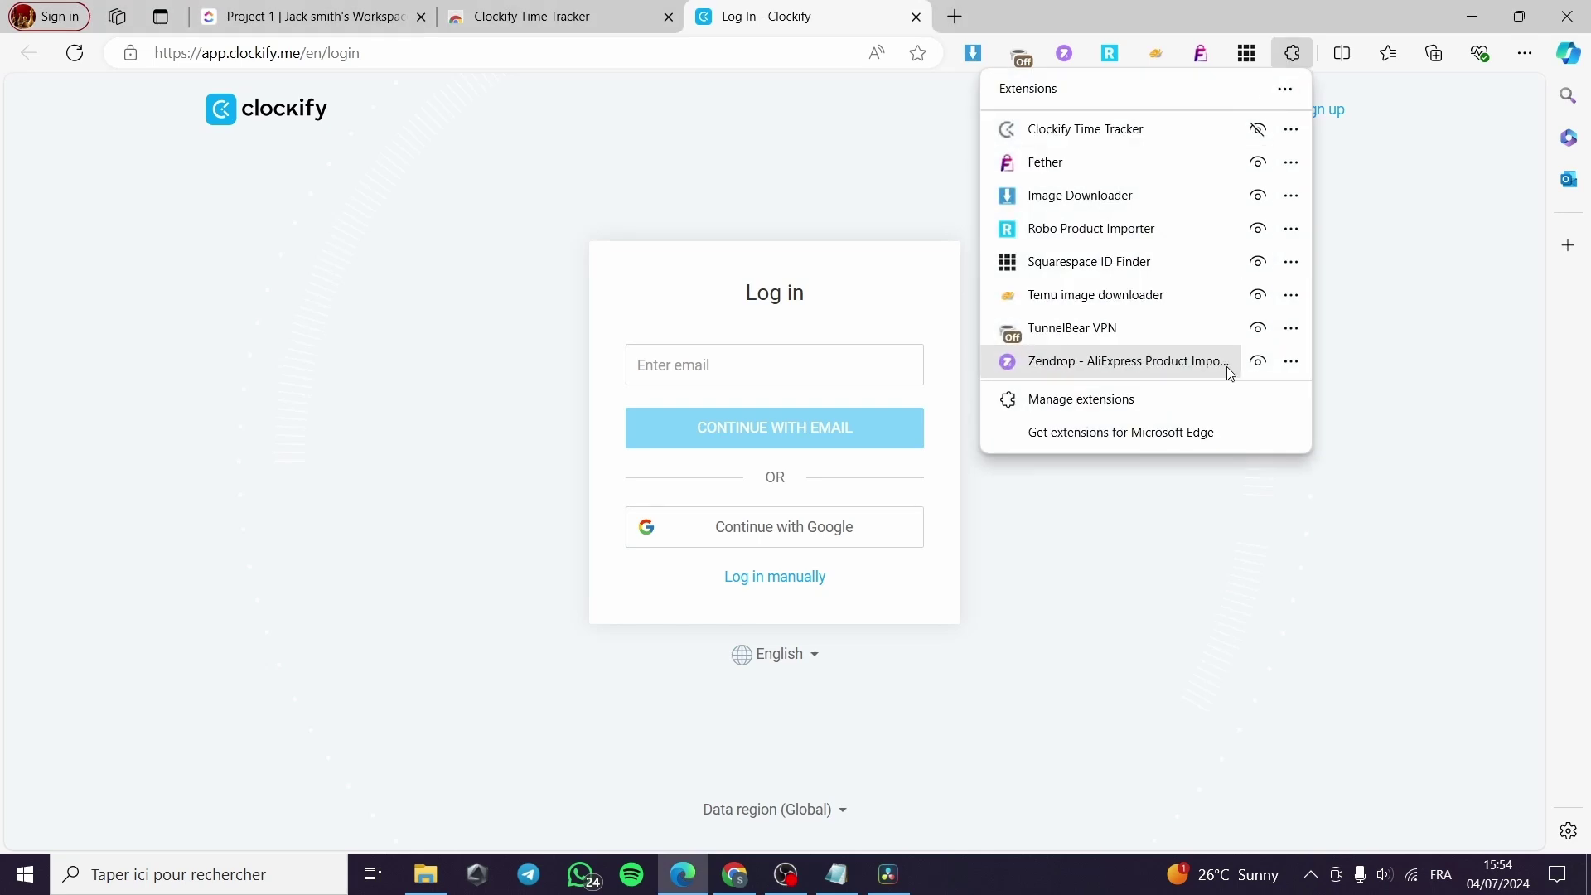
click(1258, 129)
click(1411, 162)
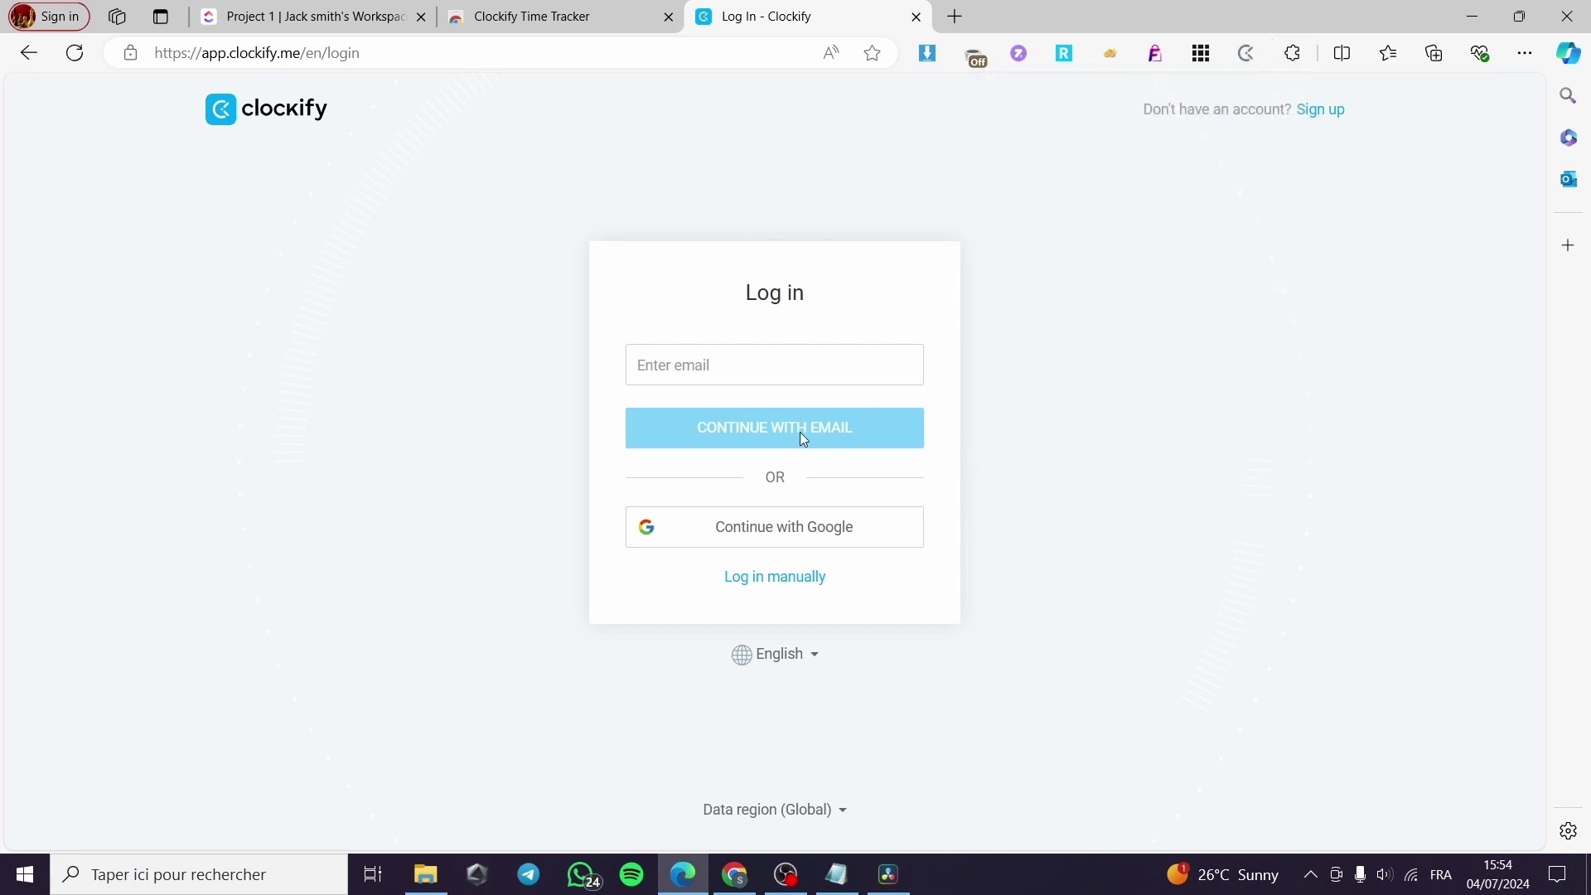
Create a Clockify account through Google sign-in, accepting the terms of use.
click(724, 354)
click(825, 517)
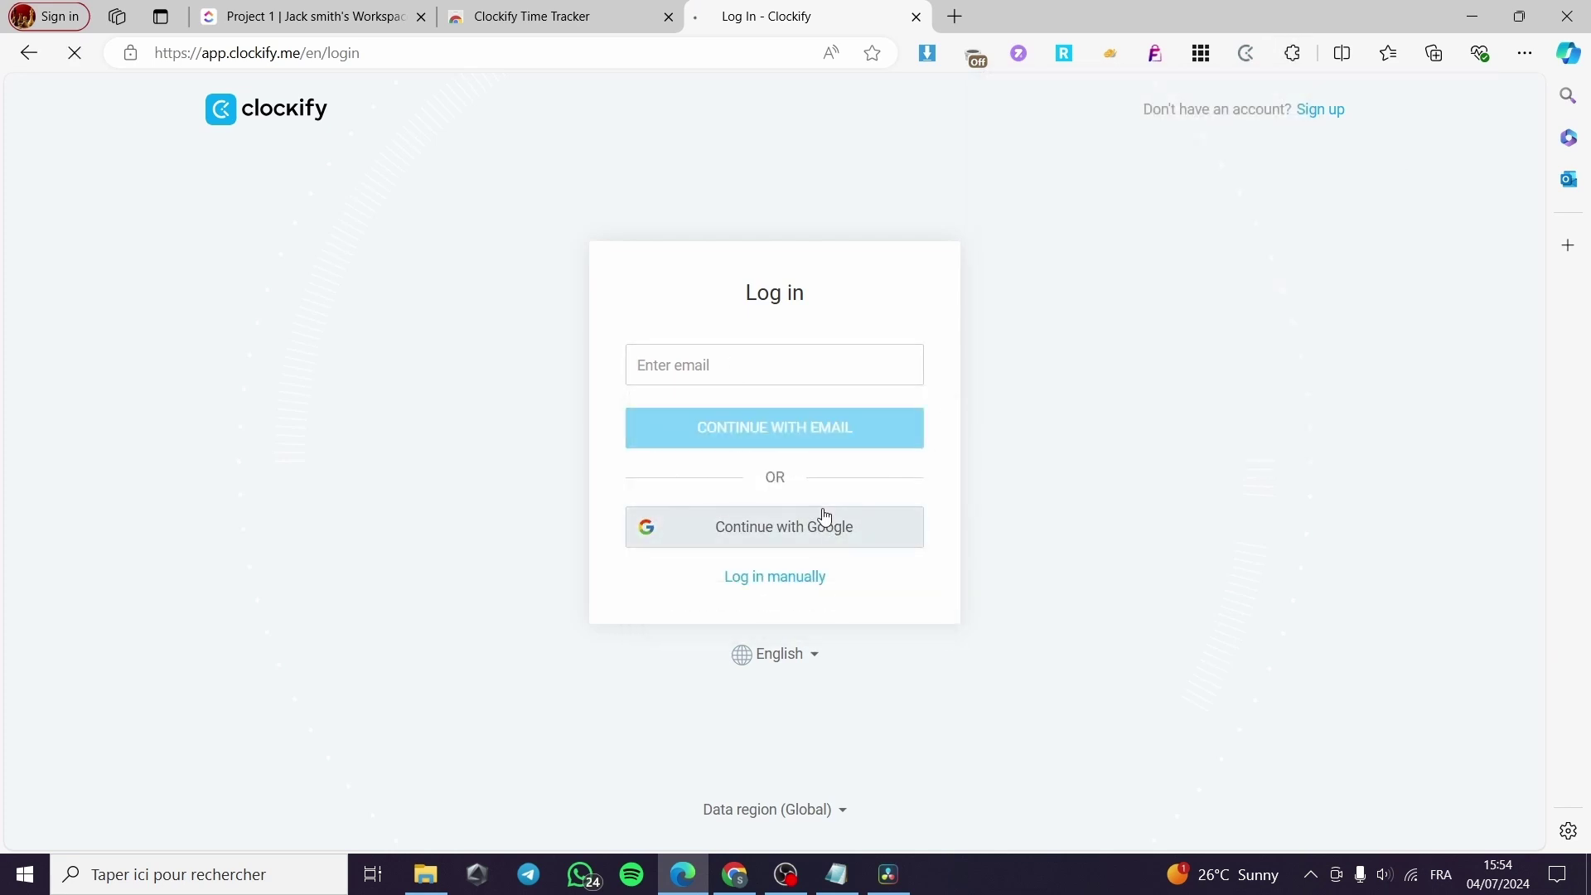
click(879, 325)
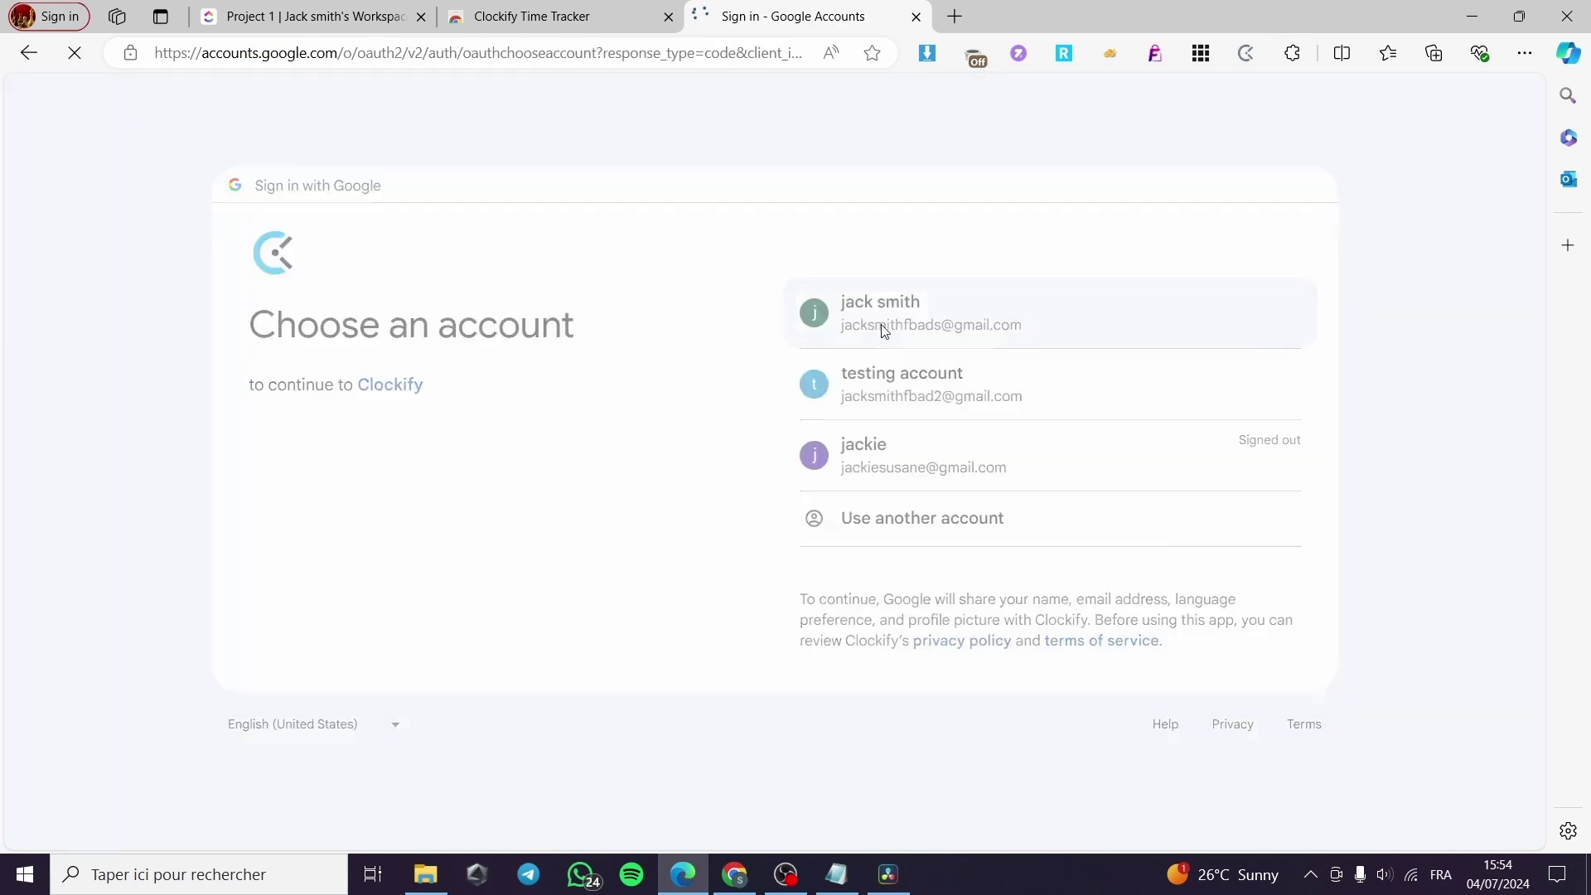
click(1030, 564)
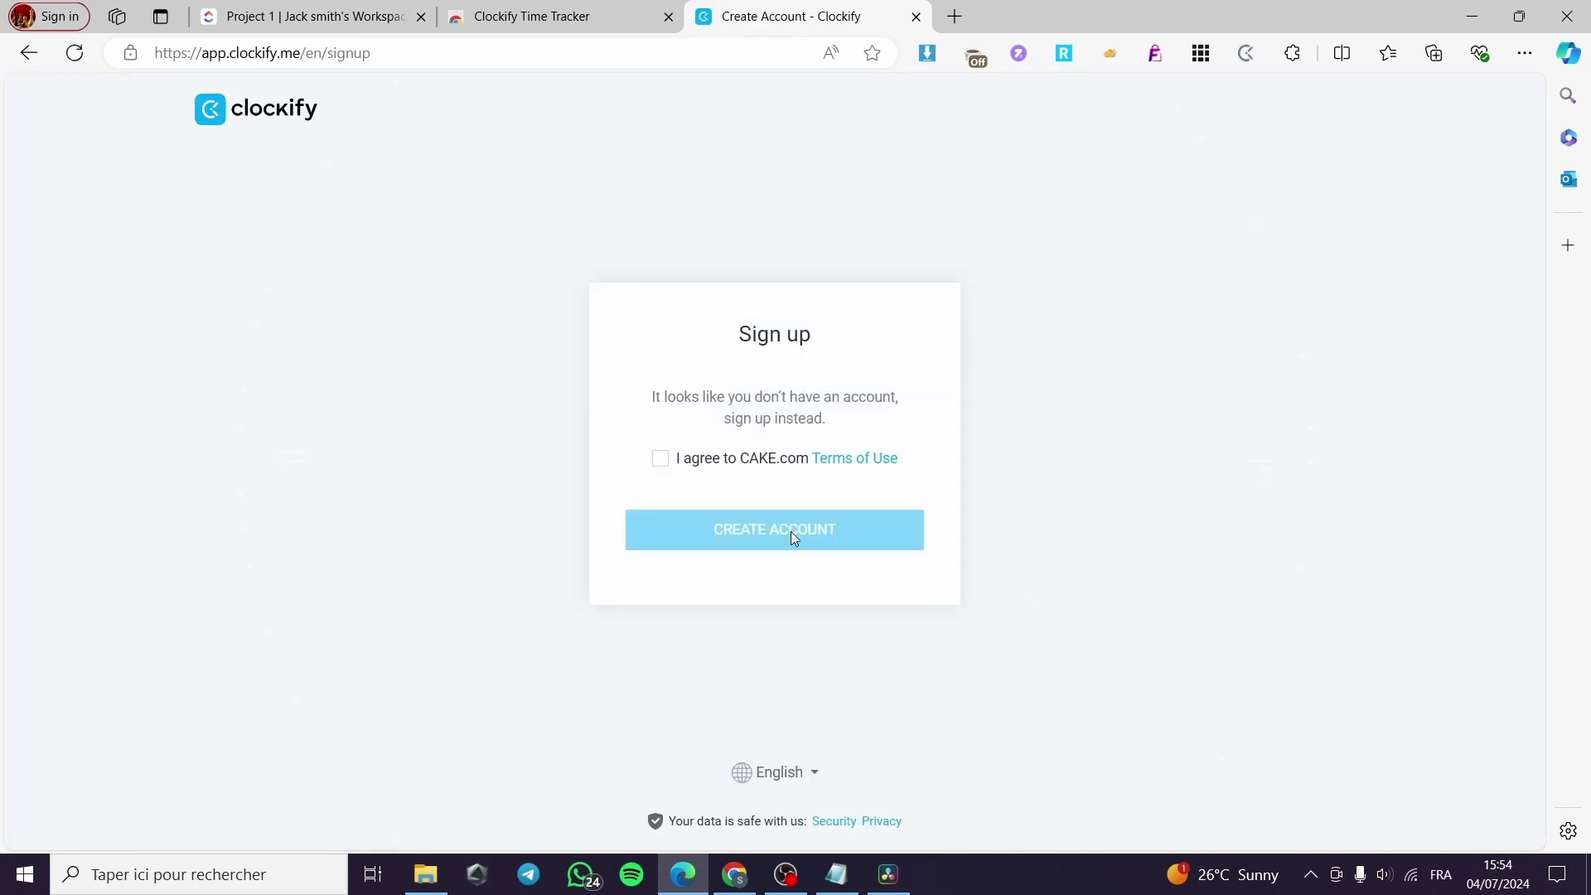
click(661, 459)
click(805, 544)
click(846, 6)
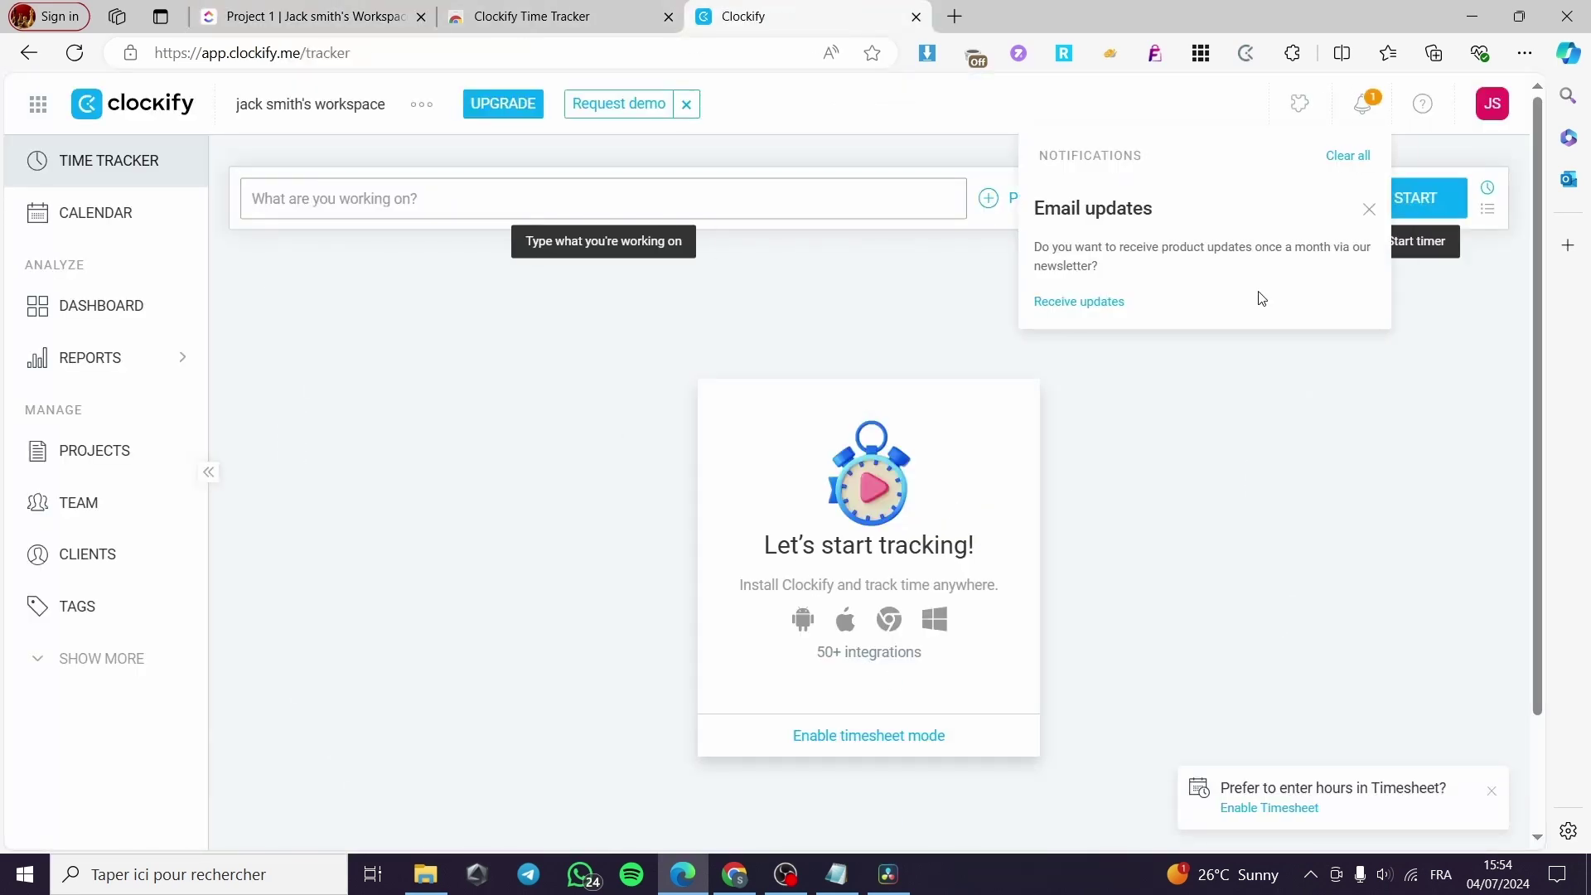
Check the empty Clockify dashboard, close the Clockify and Web Store tabs, and reopen Time Tracking apps.
click(1371, 207)
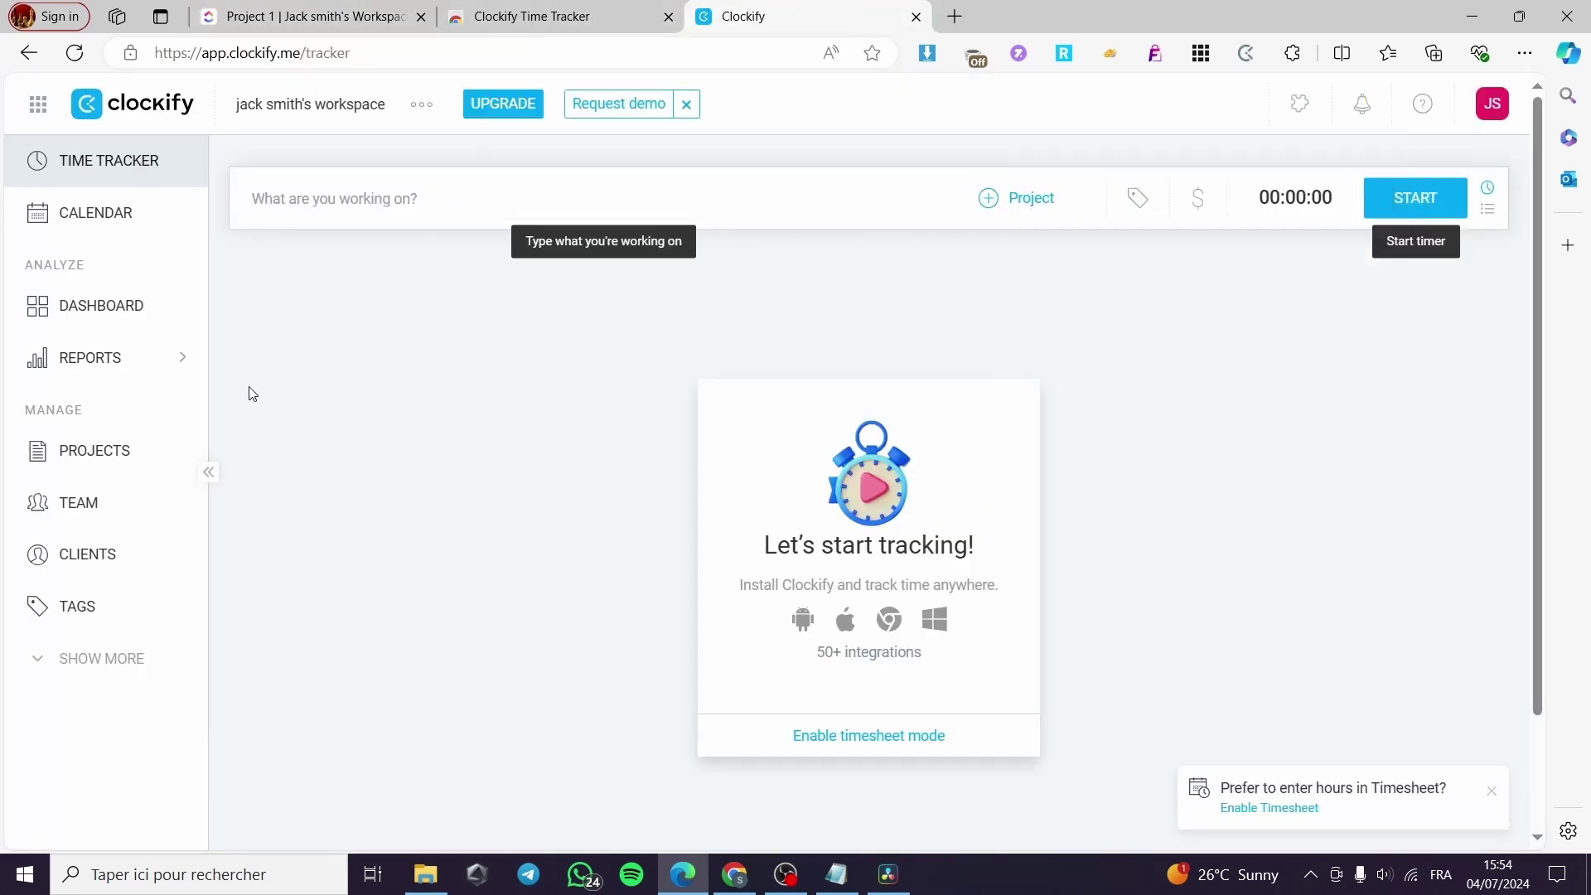
click(116, 317)
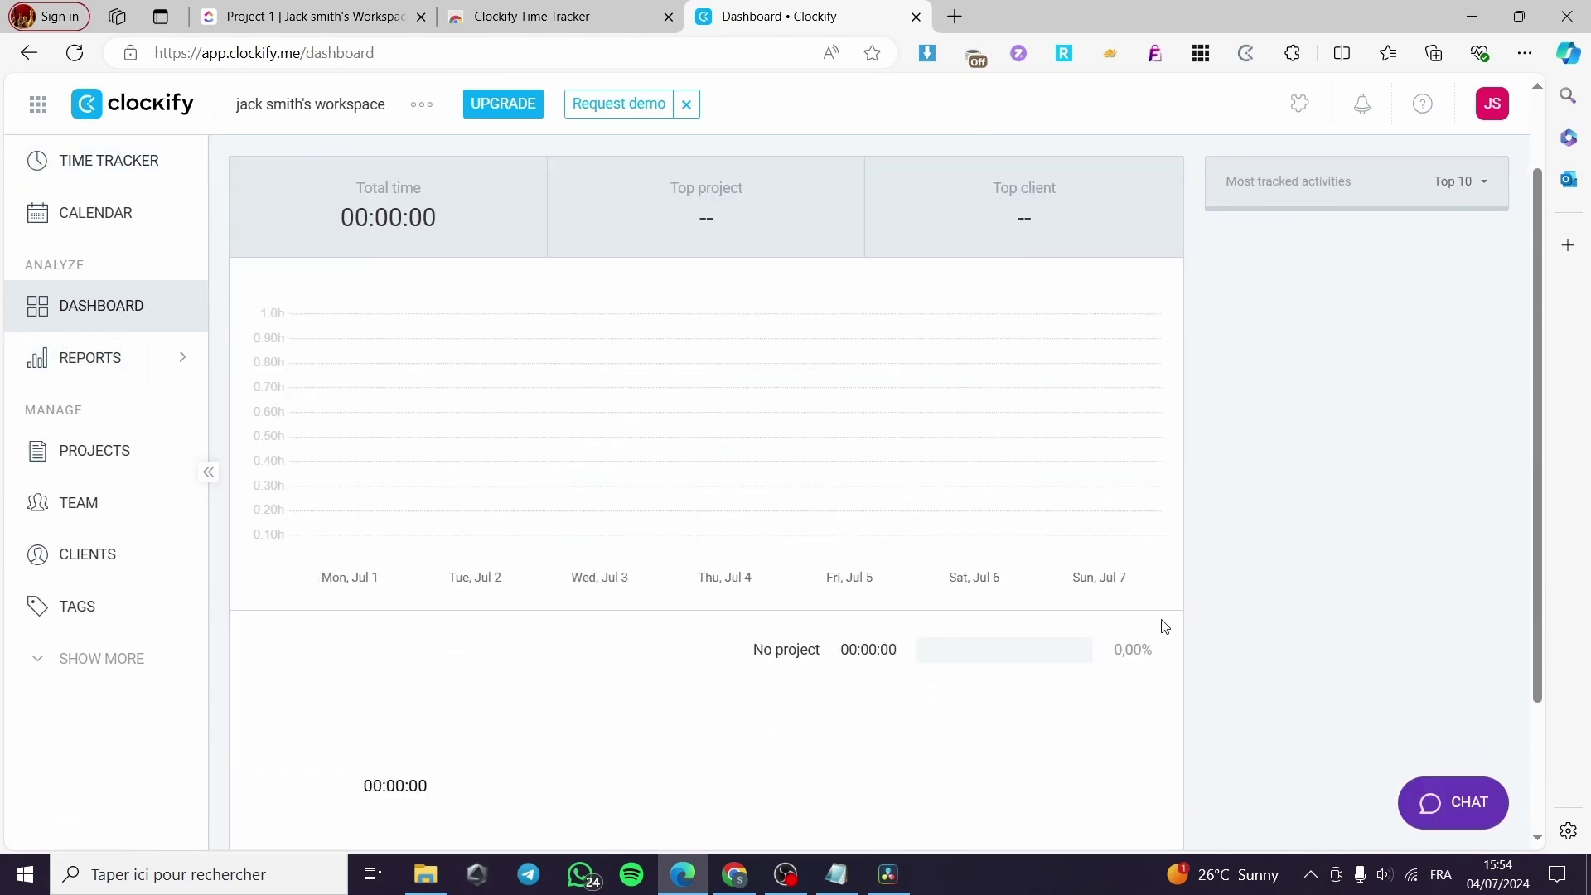
click(916, 16)
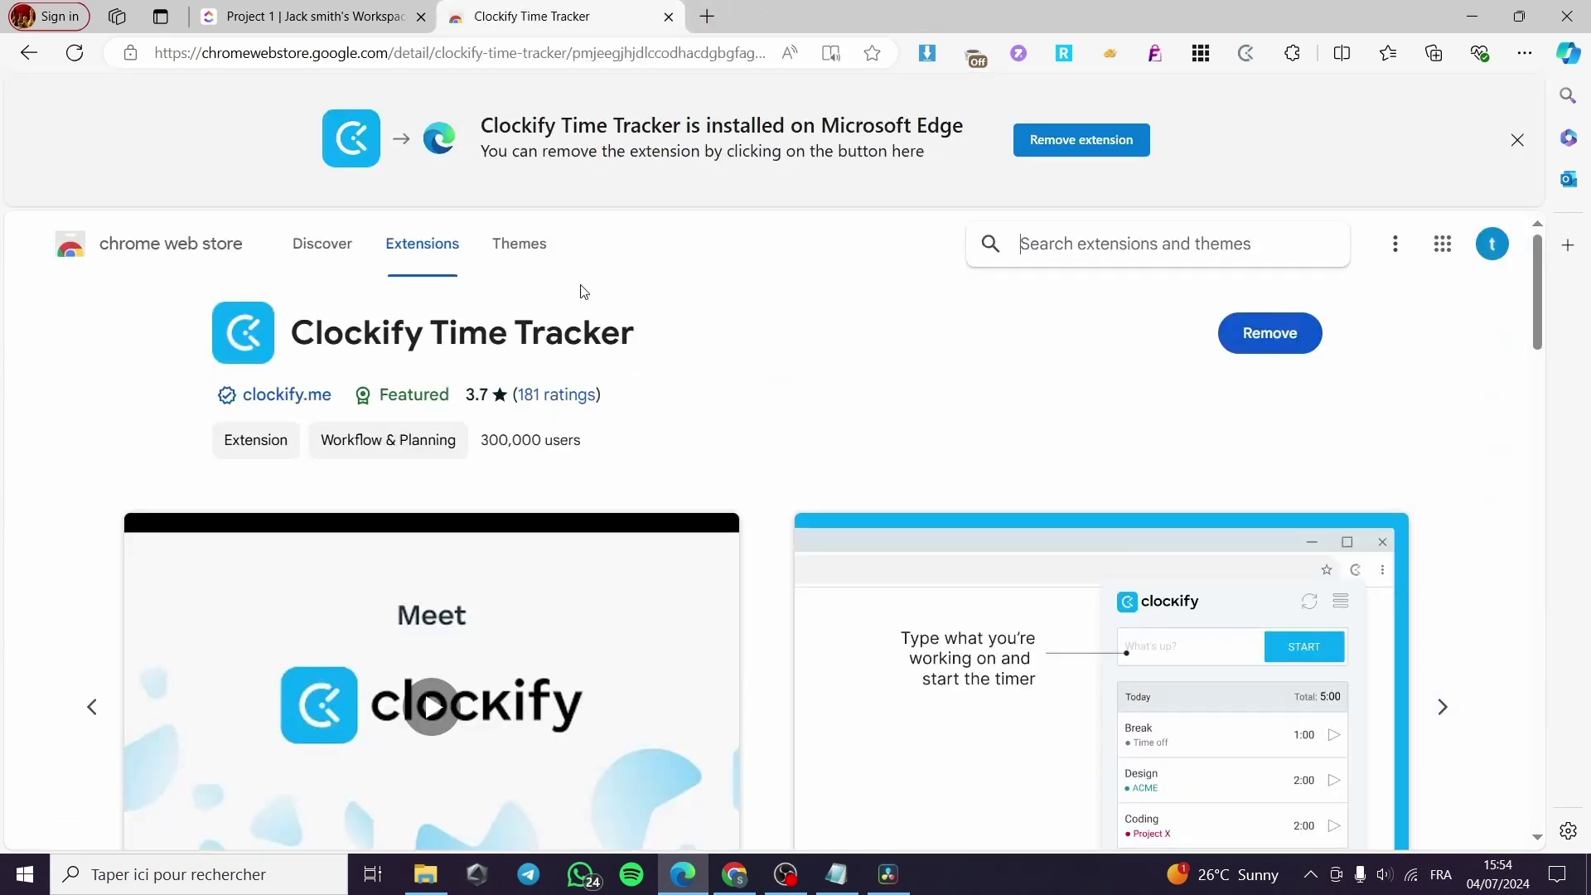
click(668, 15)
click(282, 479)
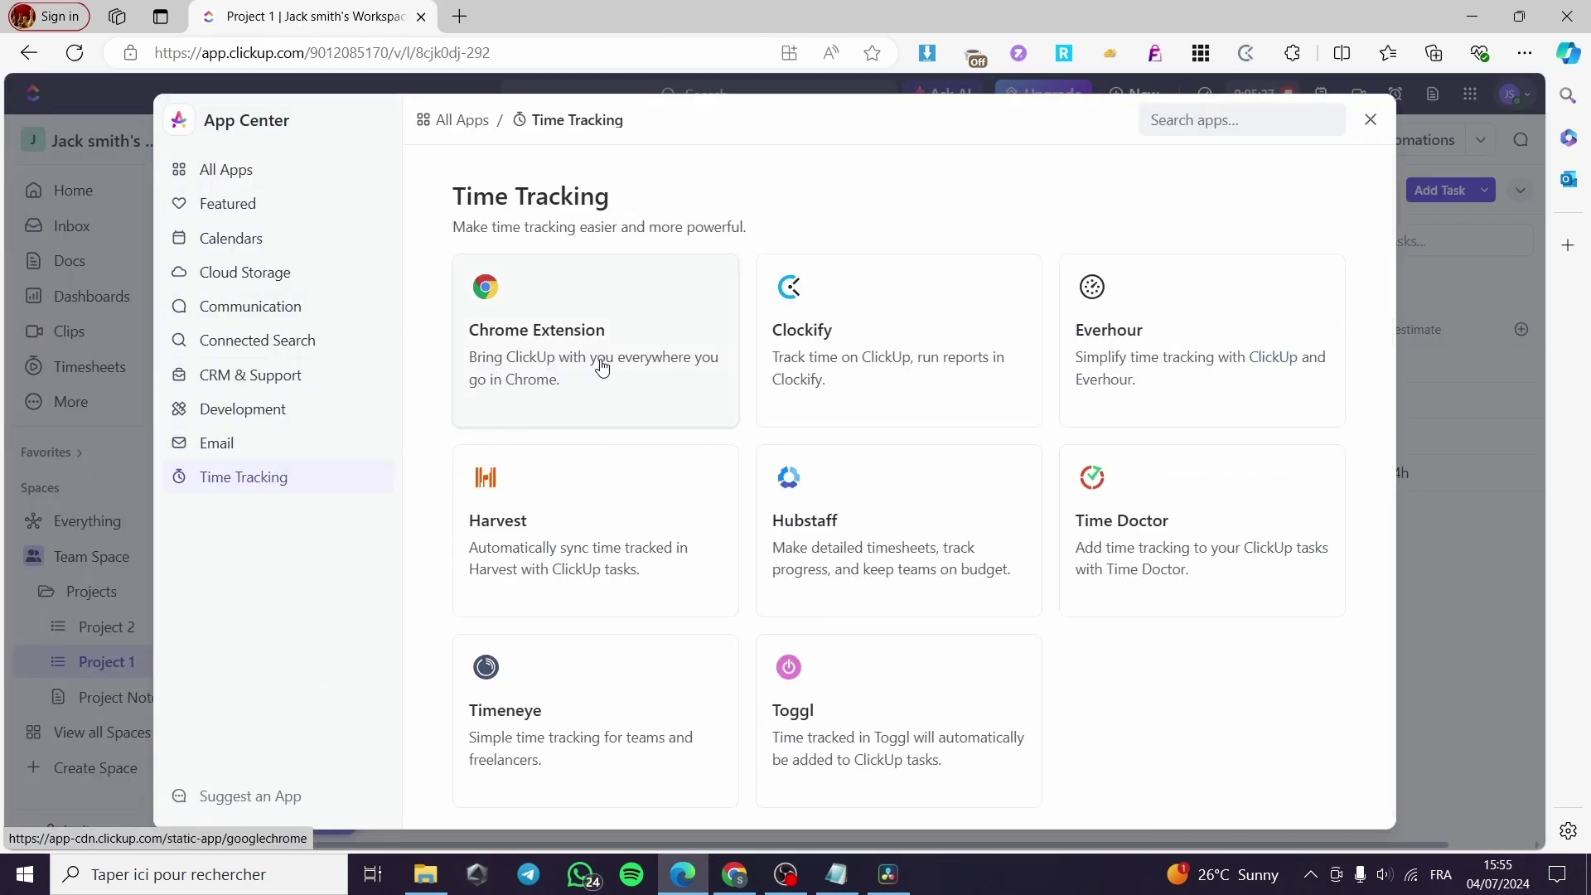
Close the App Center and dismiss the Clockify extension's login panel, returning to Project 1.
click(623, 308)
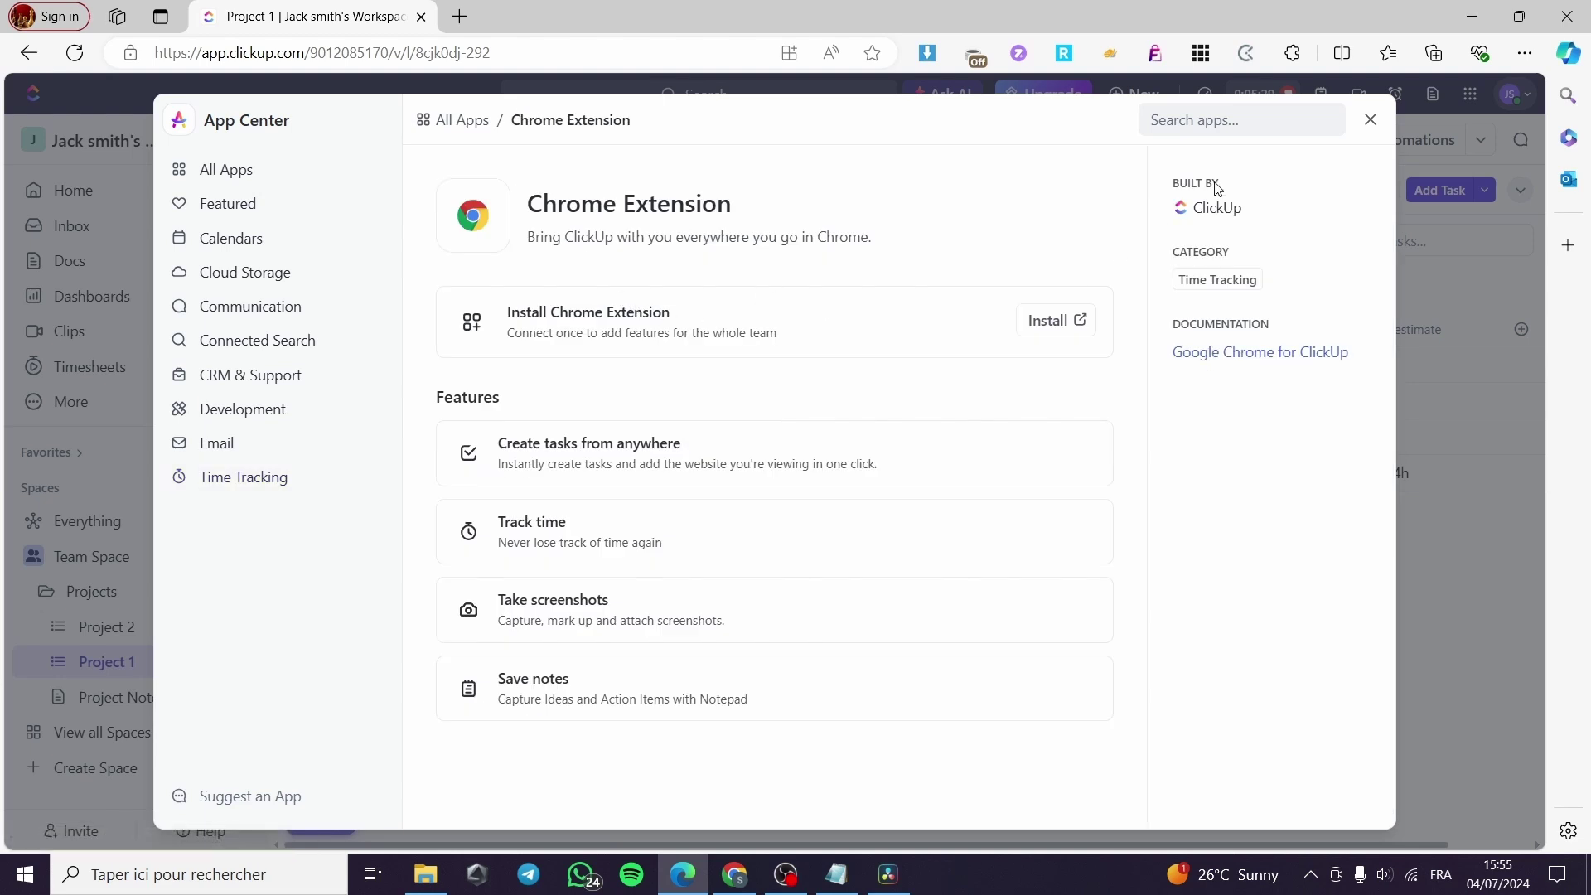
click(1370, 120)
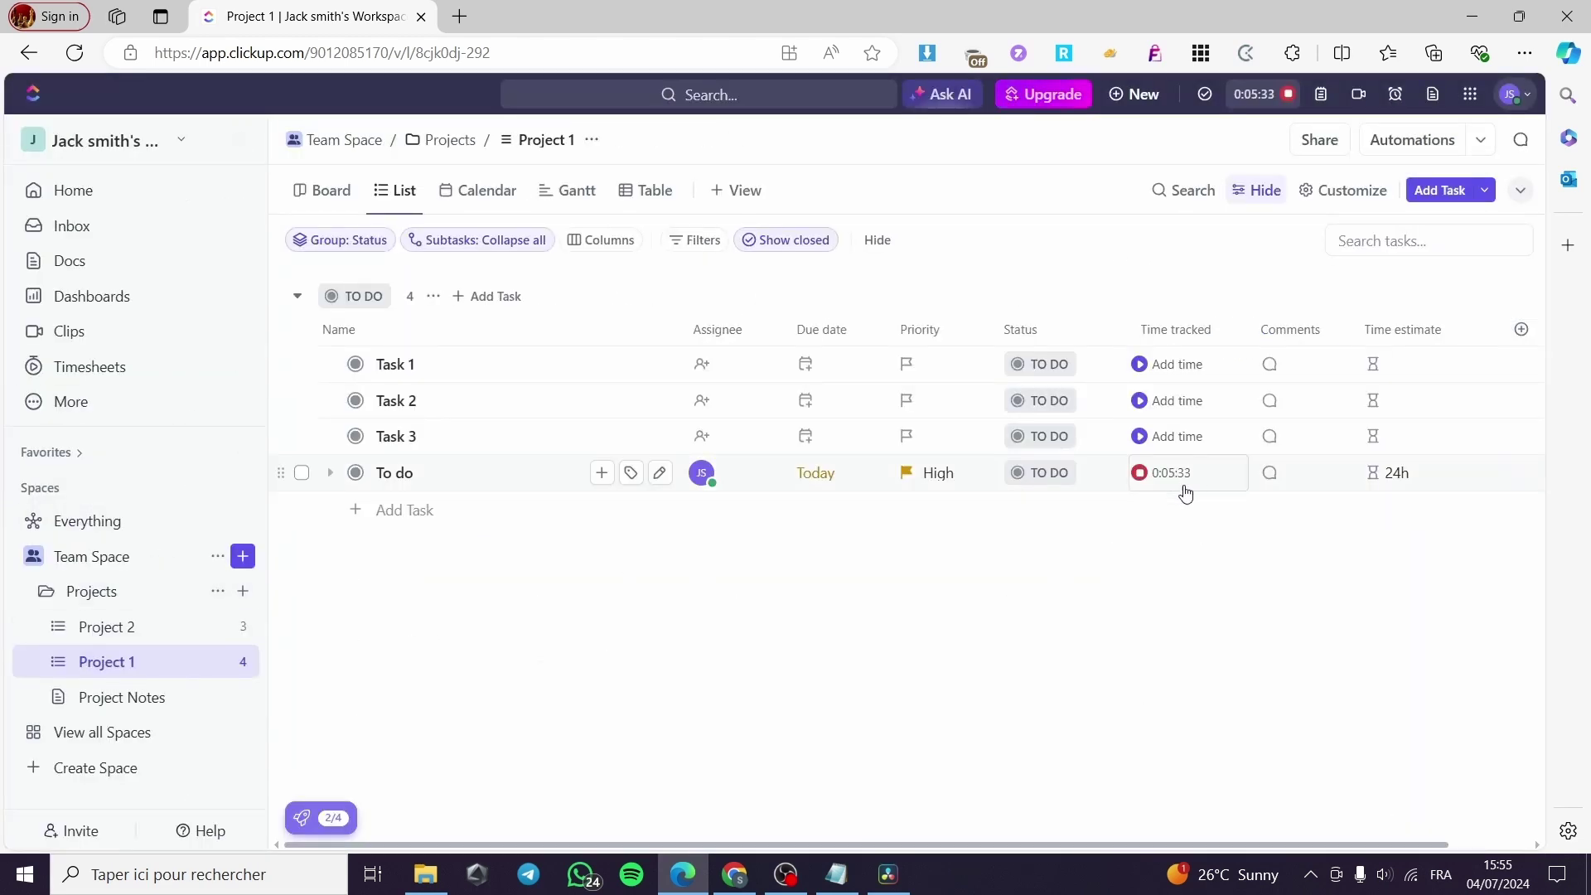
click(1245, 53)
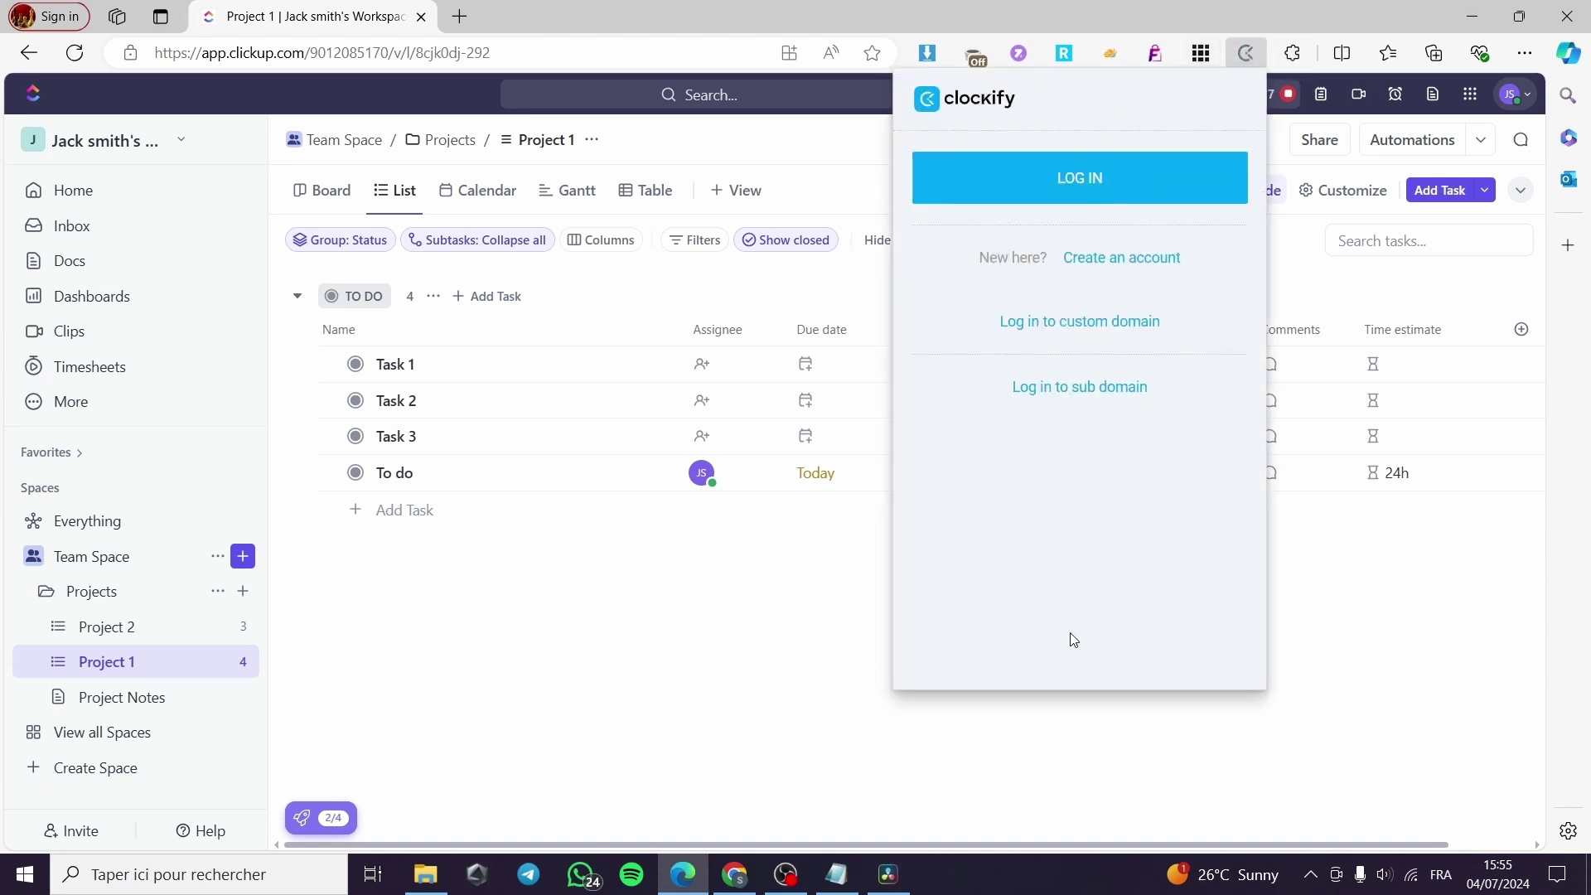
click(754, 651)
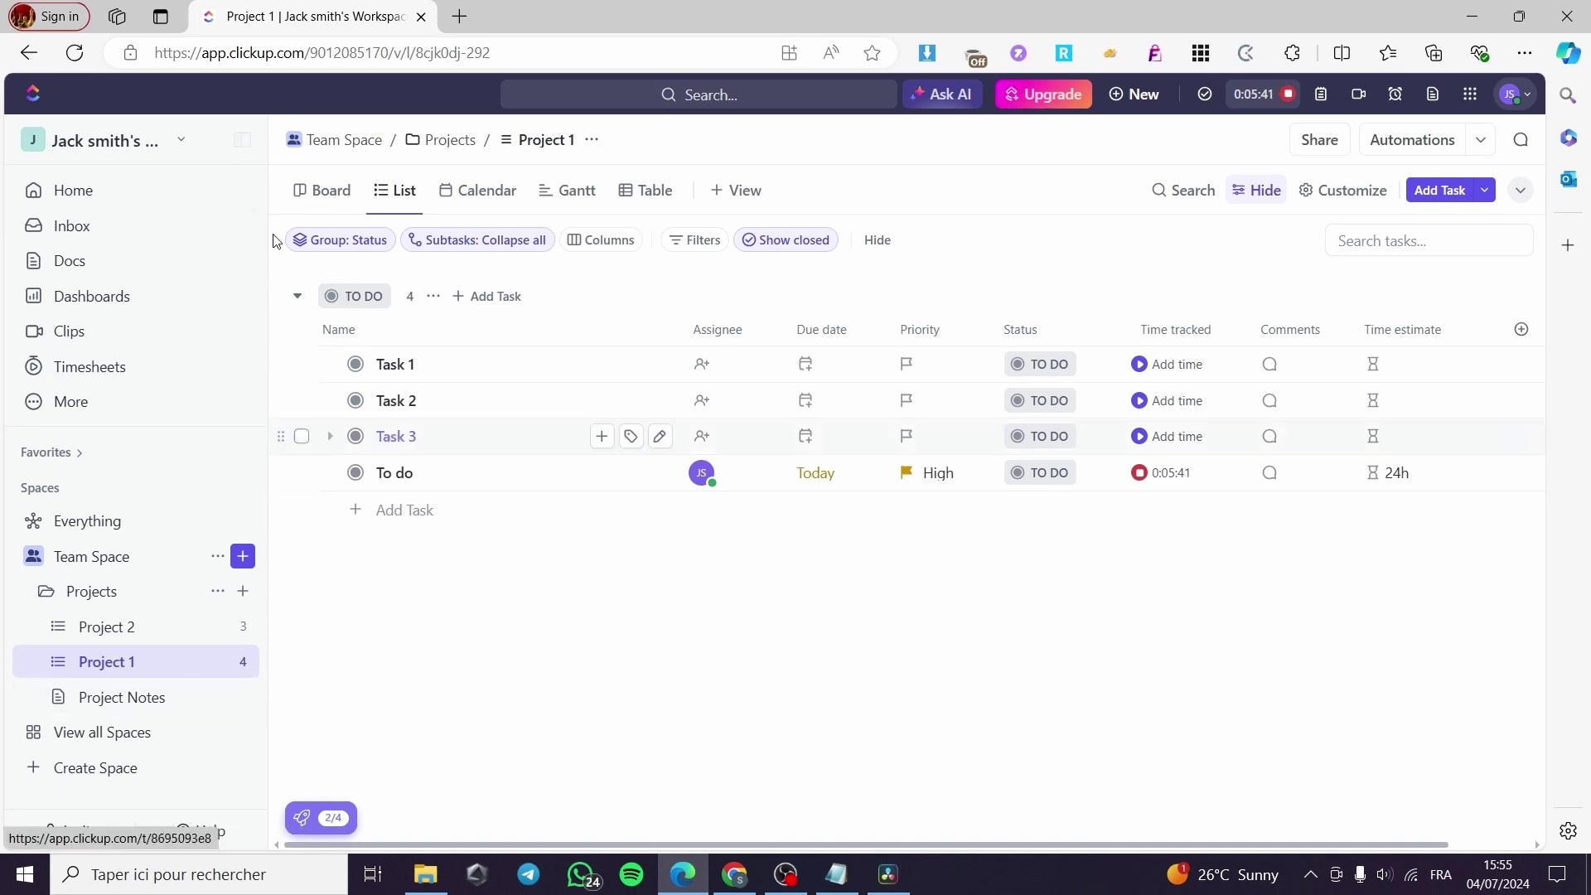
Add a Workload view to Project 1 from the More views list.
click(736, 191)
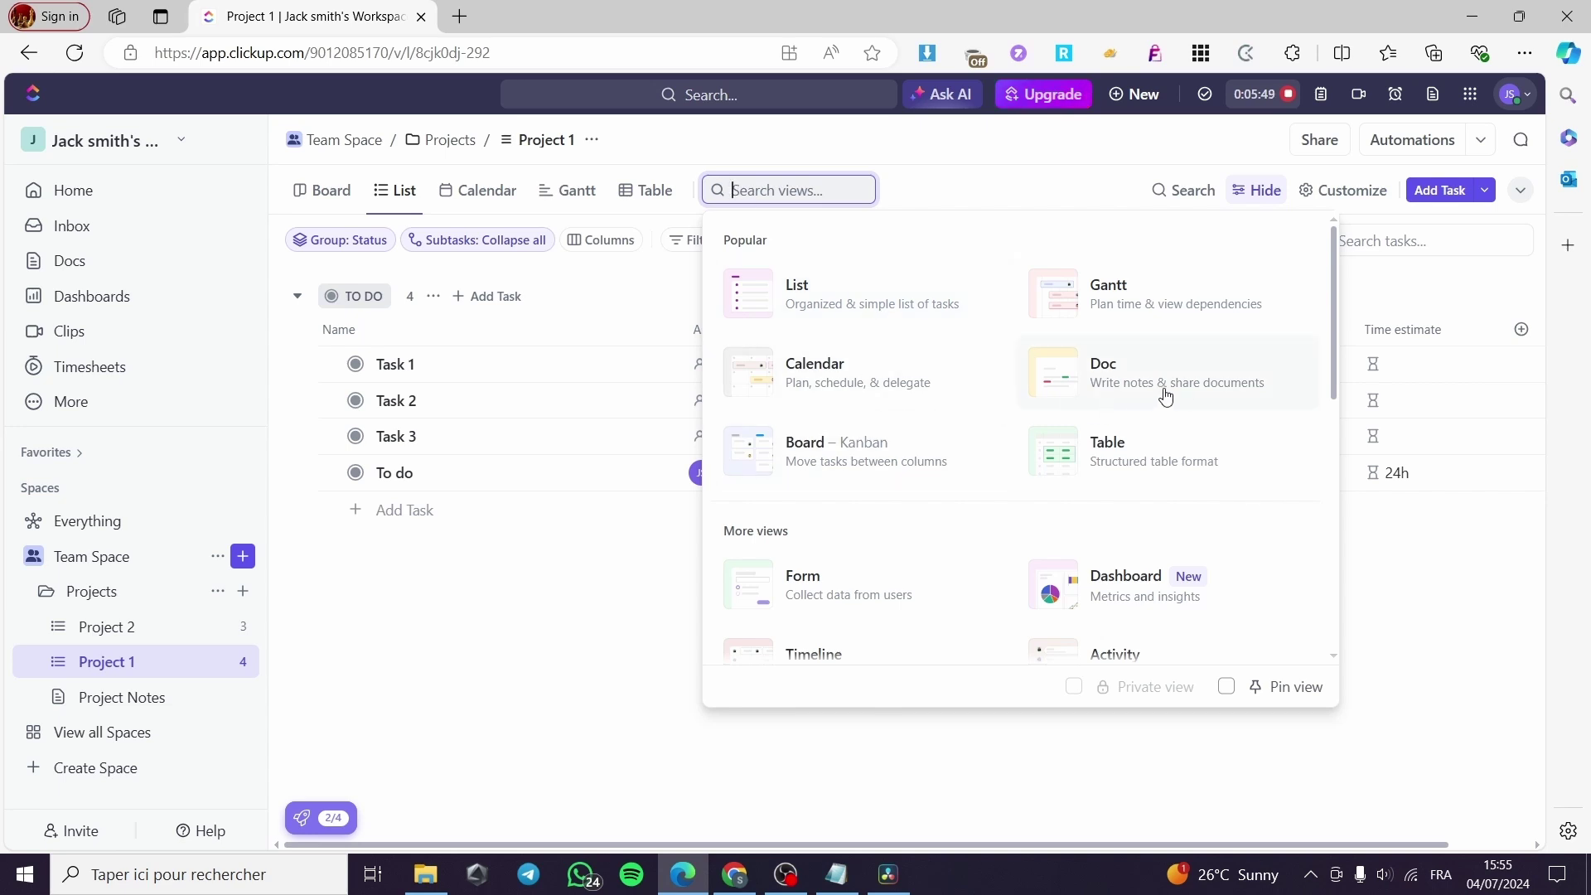
scroll(1189, 452, down, 2)
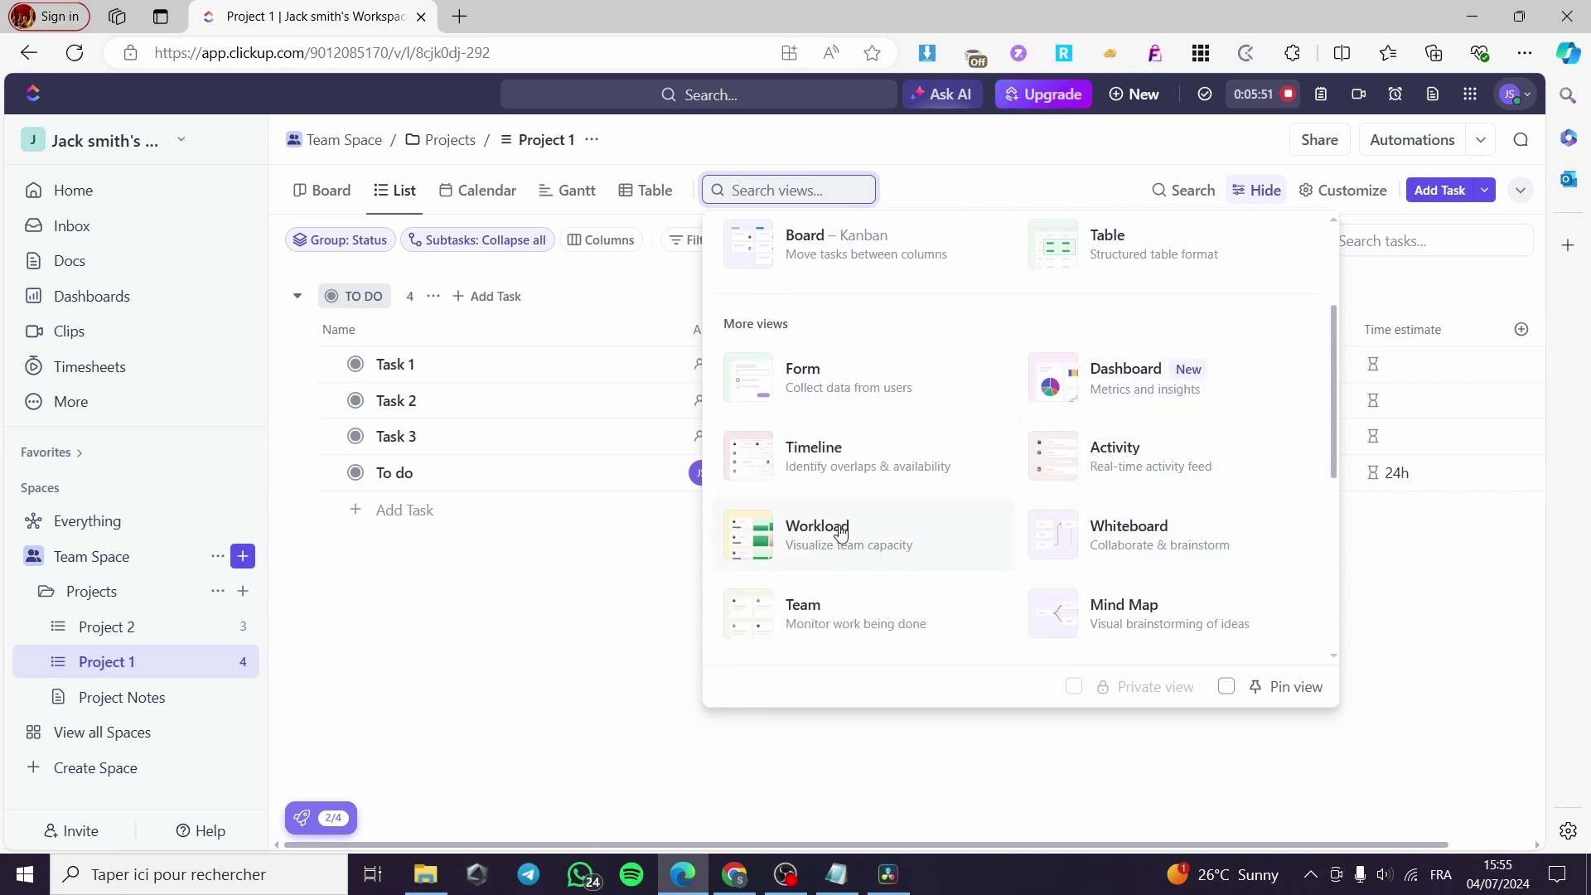
click(841, 533)
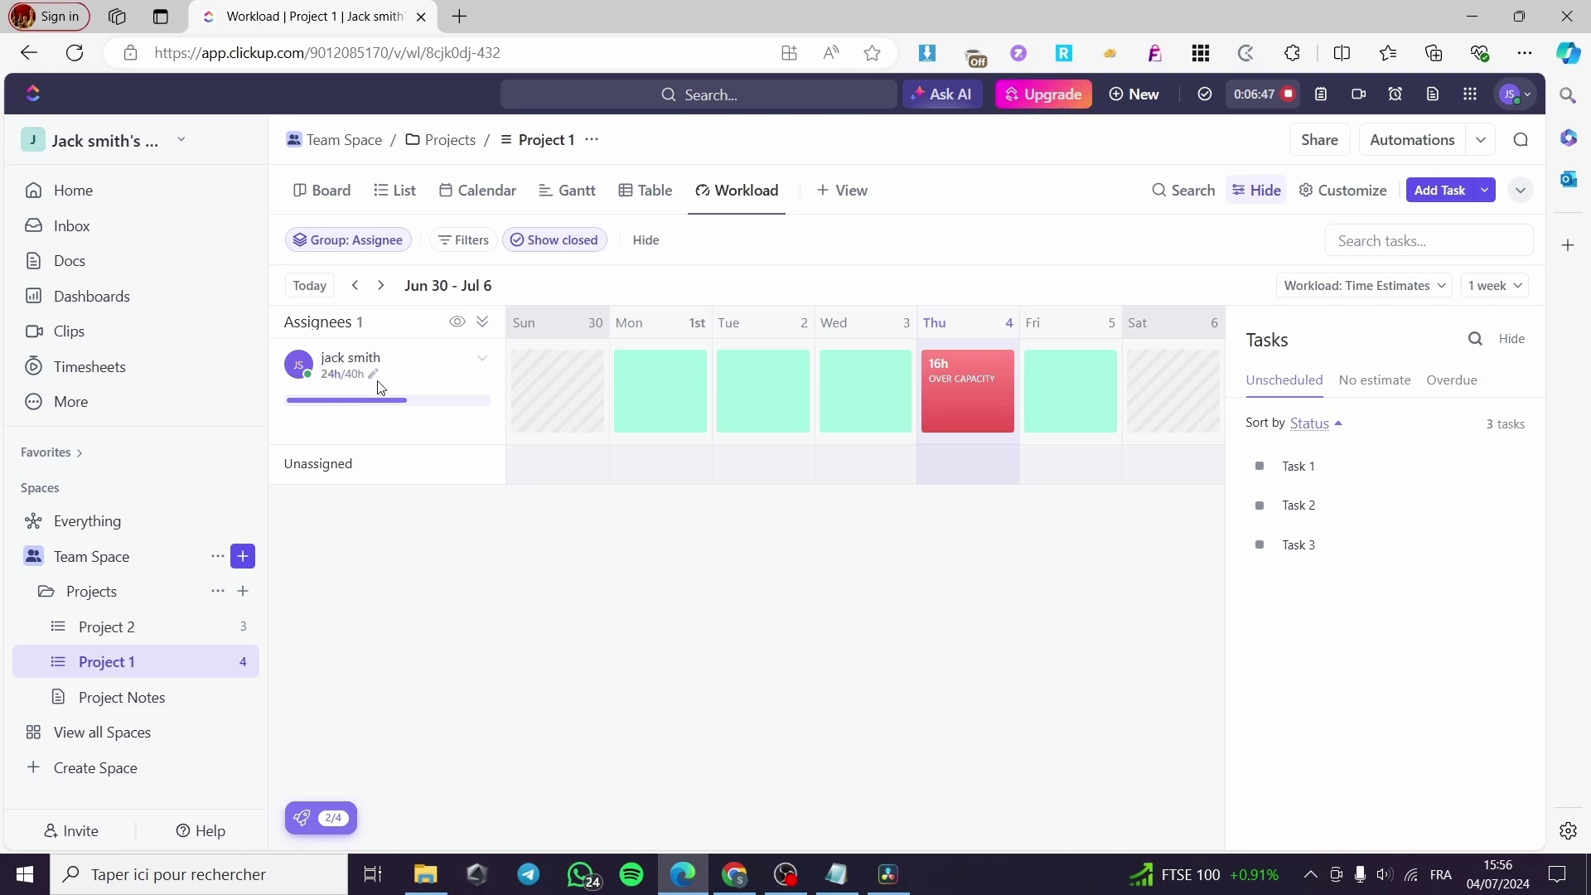
Show Thursday's over-capacity tasks and open the 'To do 24h' task's details.
mouse_move(950, 410)
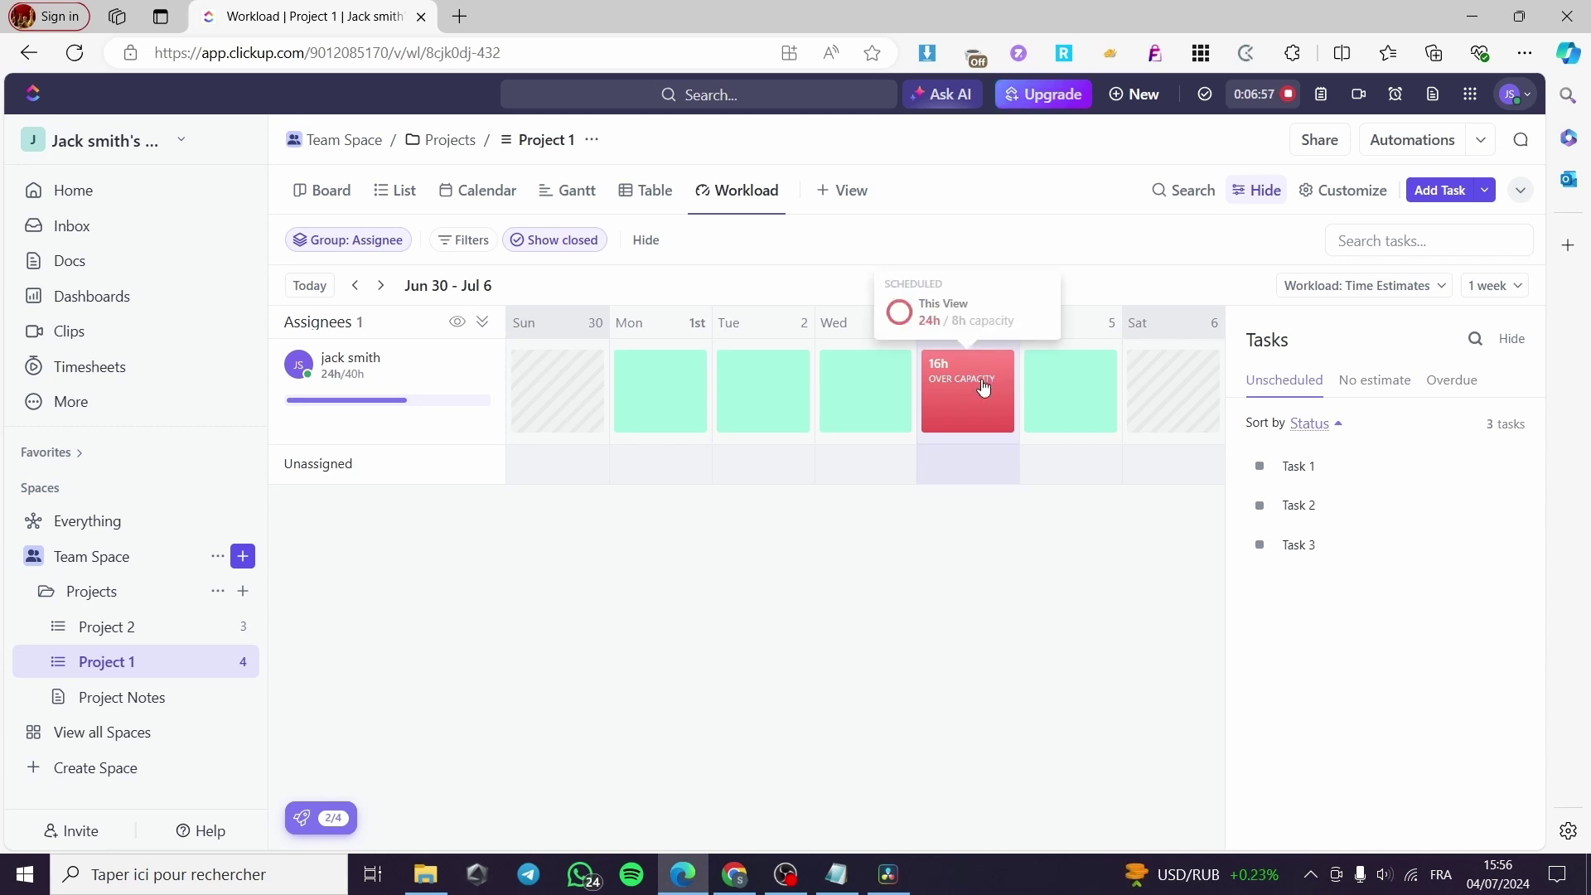
click(983, 387)
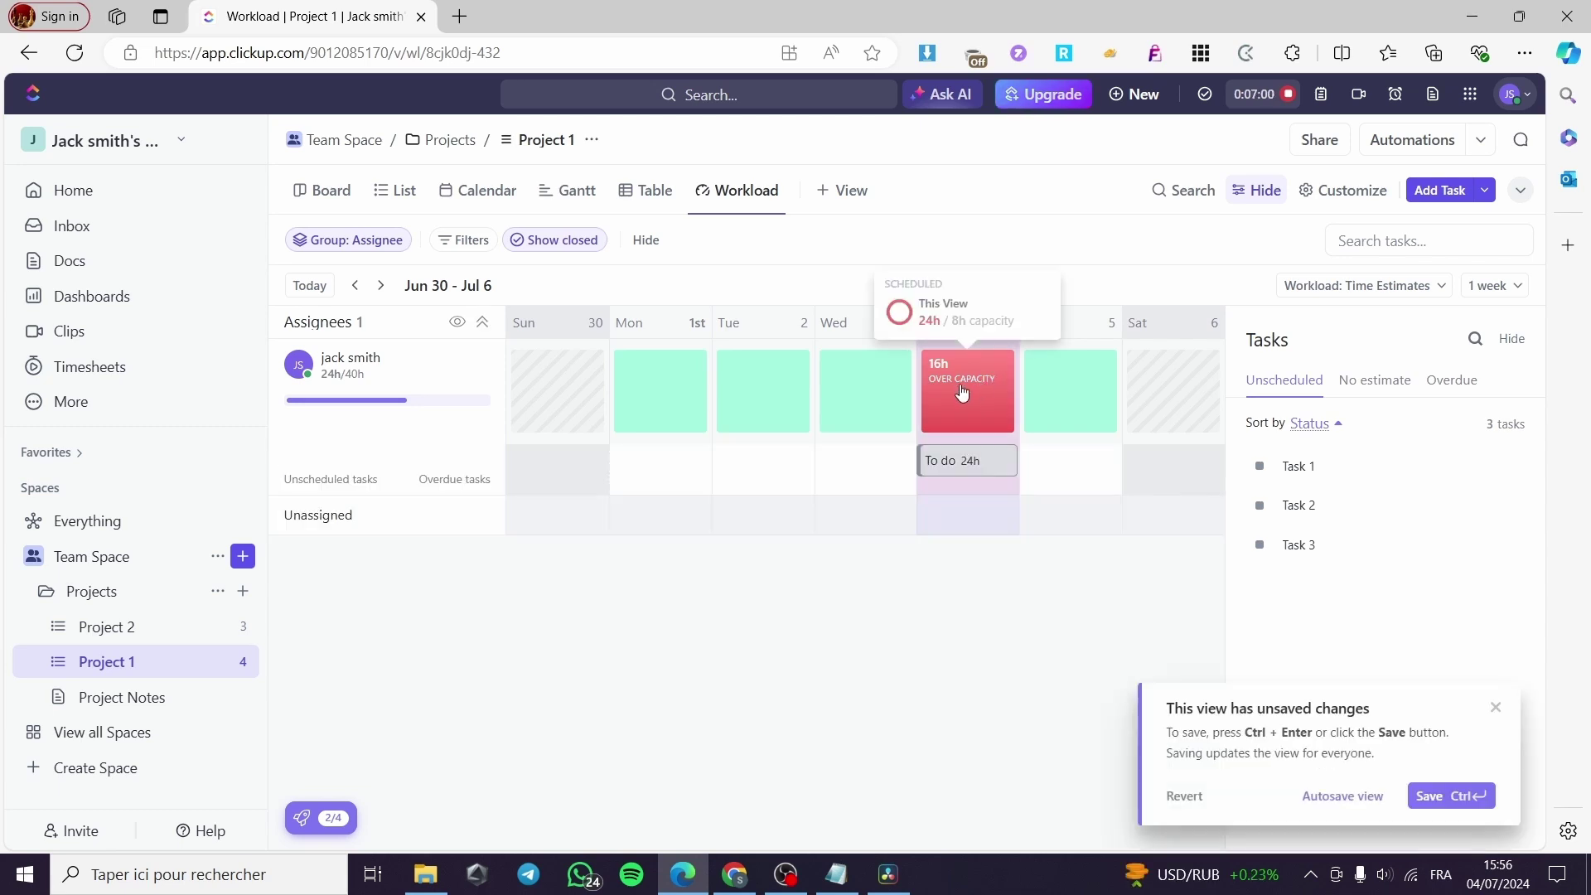
click(1496, 710)
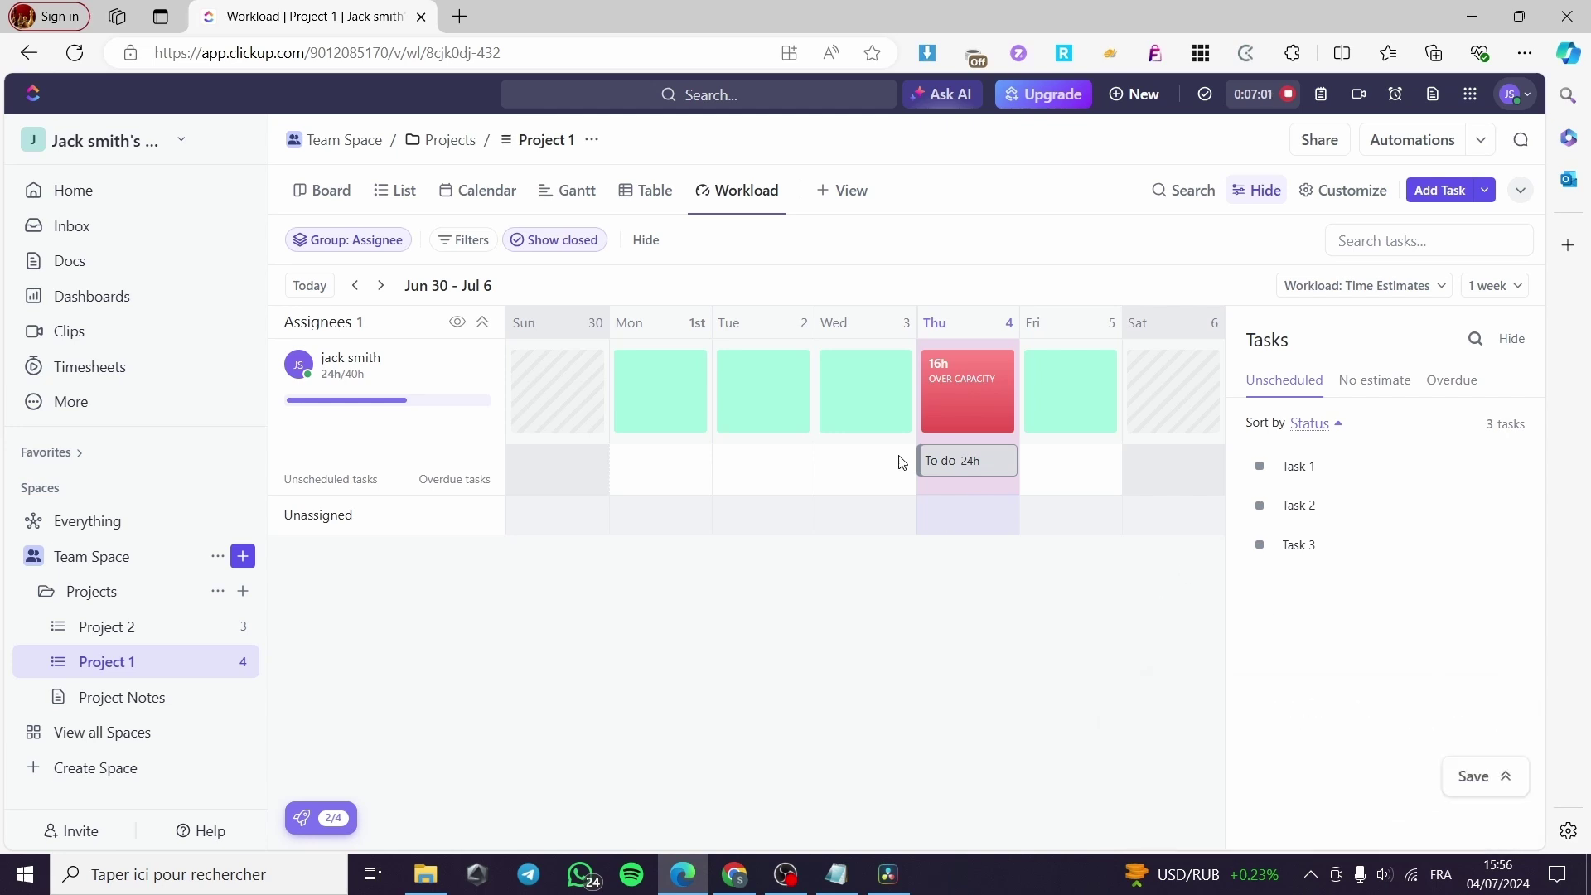
click(957, 461)
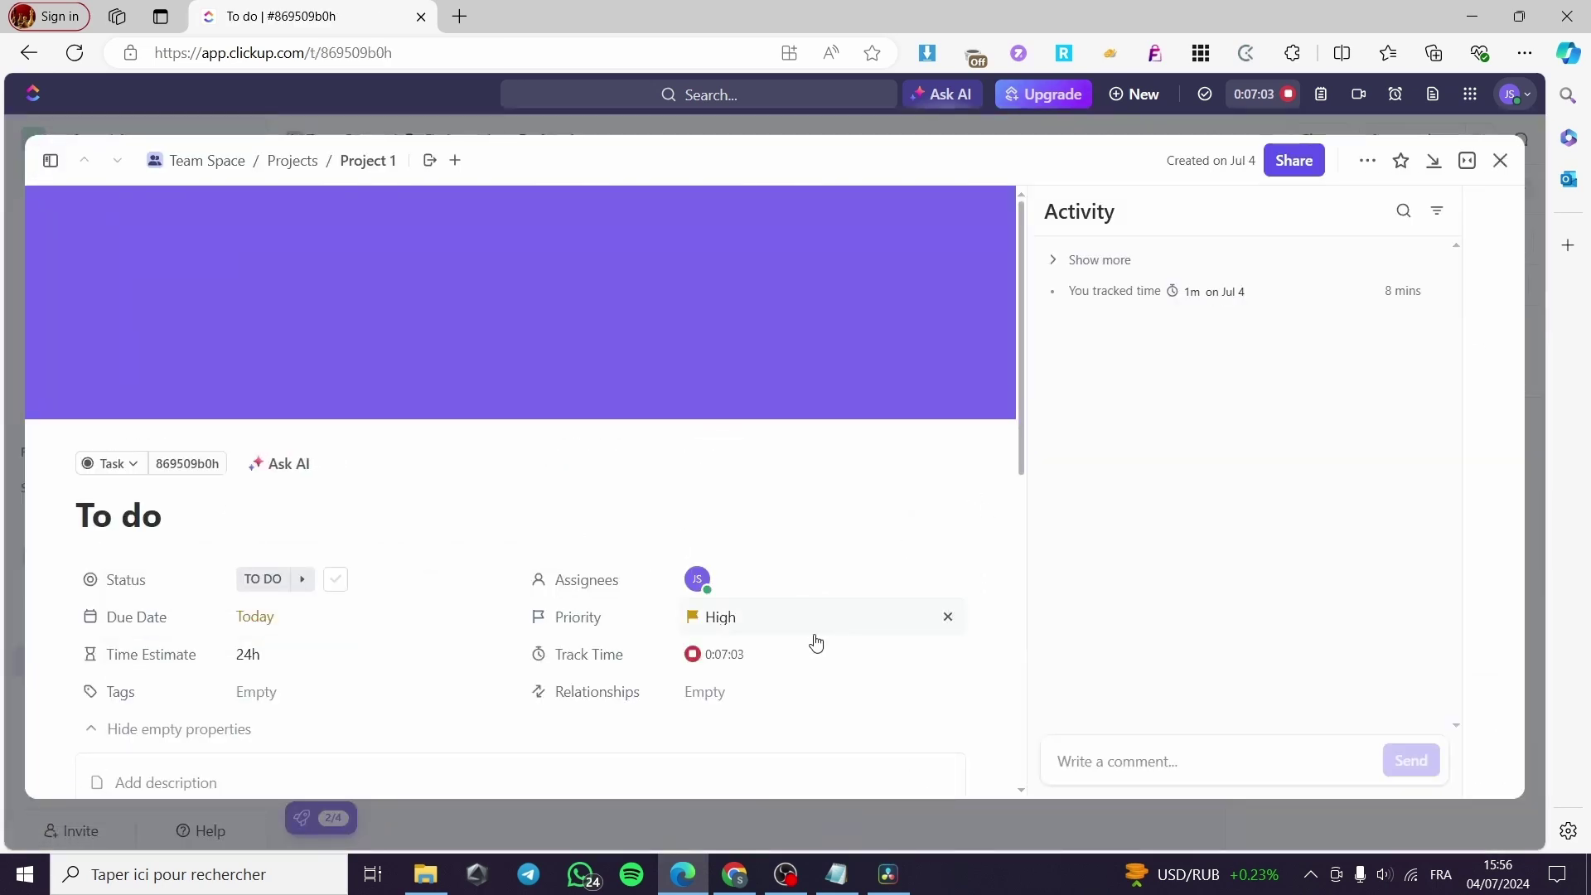
Change the To do task's time estimate from 24h to 6h and return to Workload.
click(256, 655)
double_click(424, 718)
text(6)
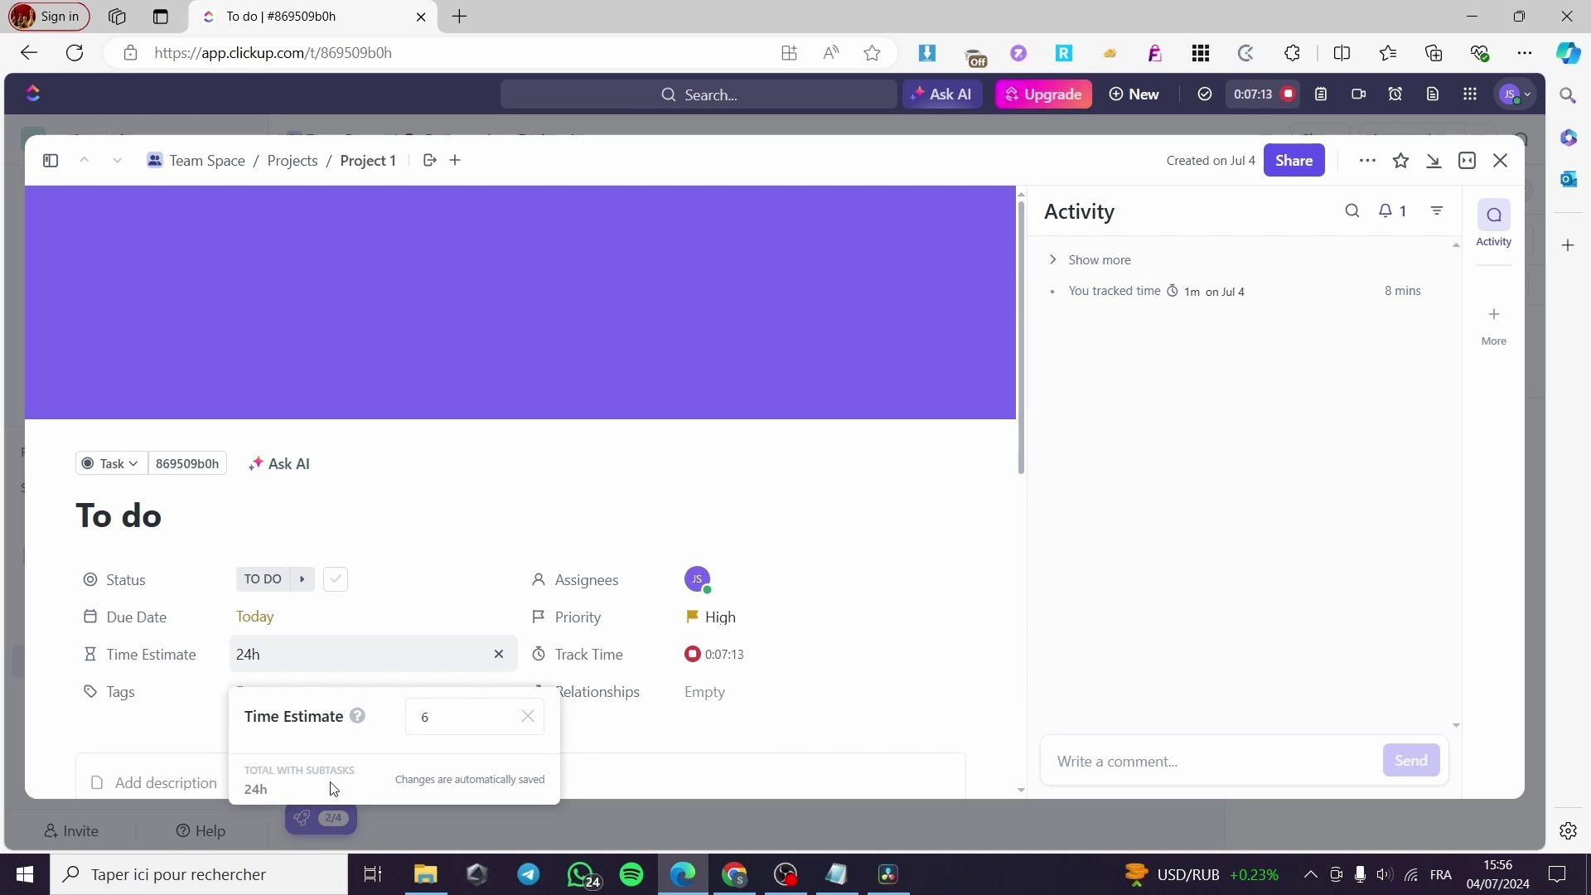
click(527, 717)
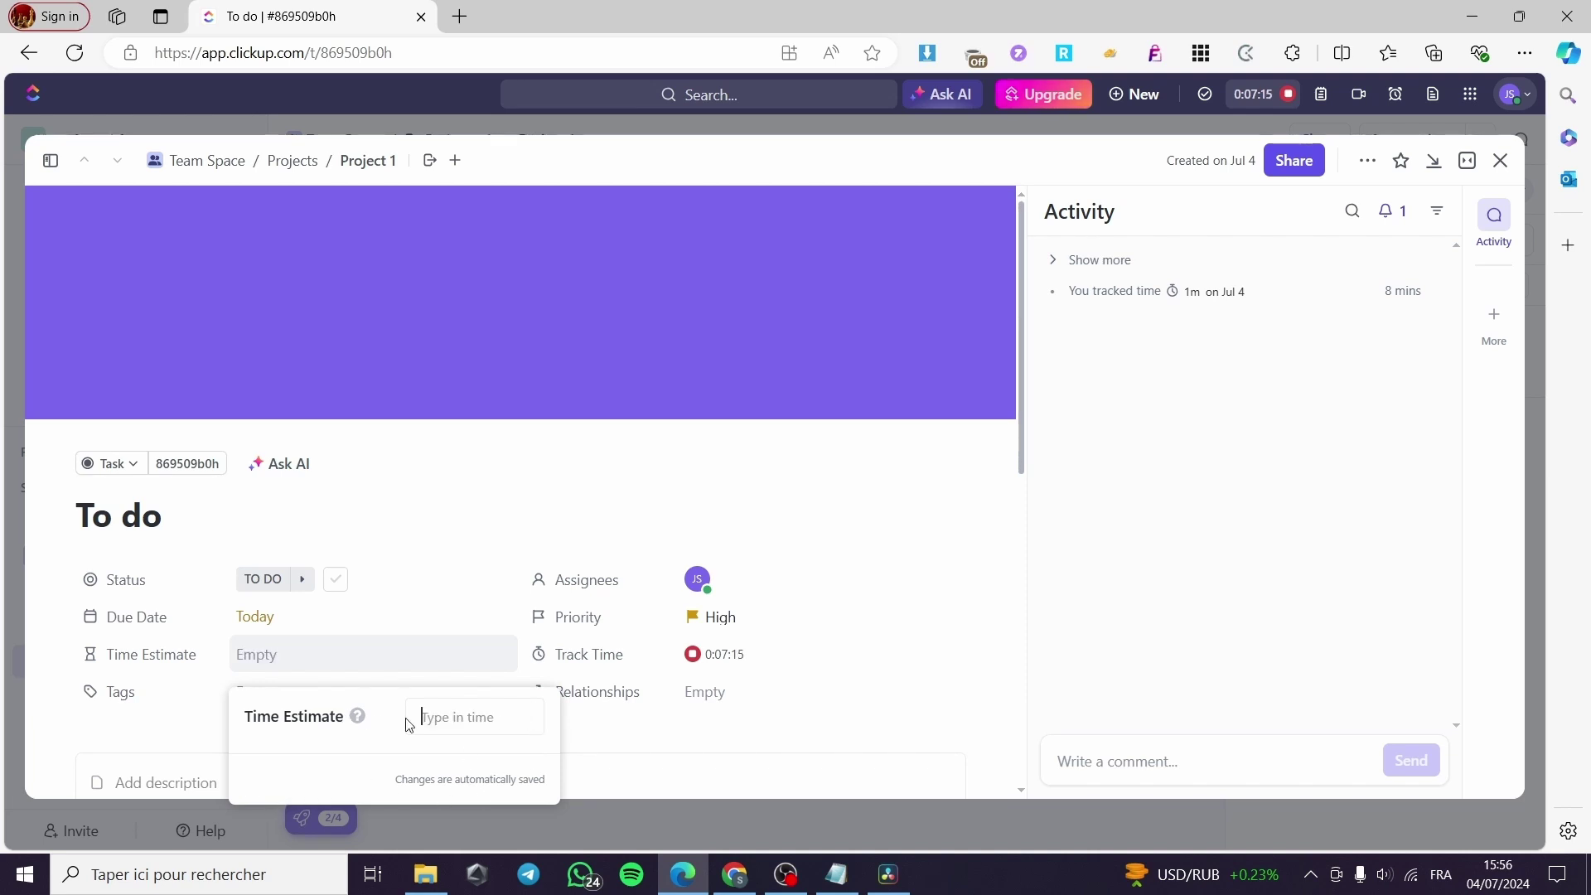
text(6h)
key(Return)
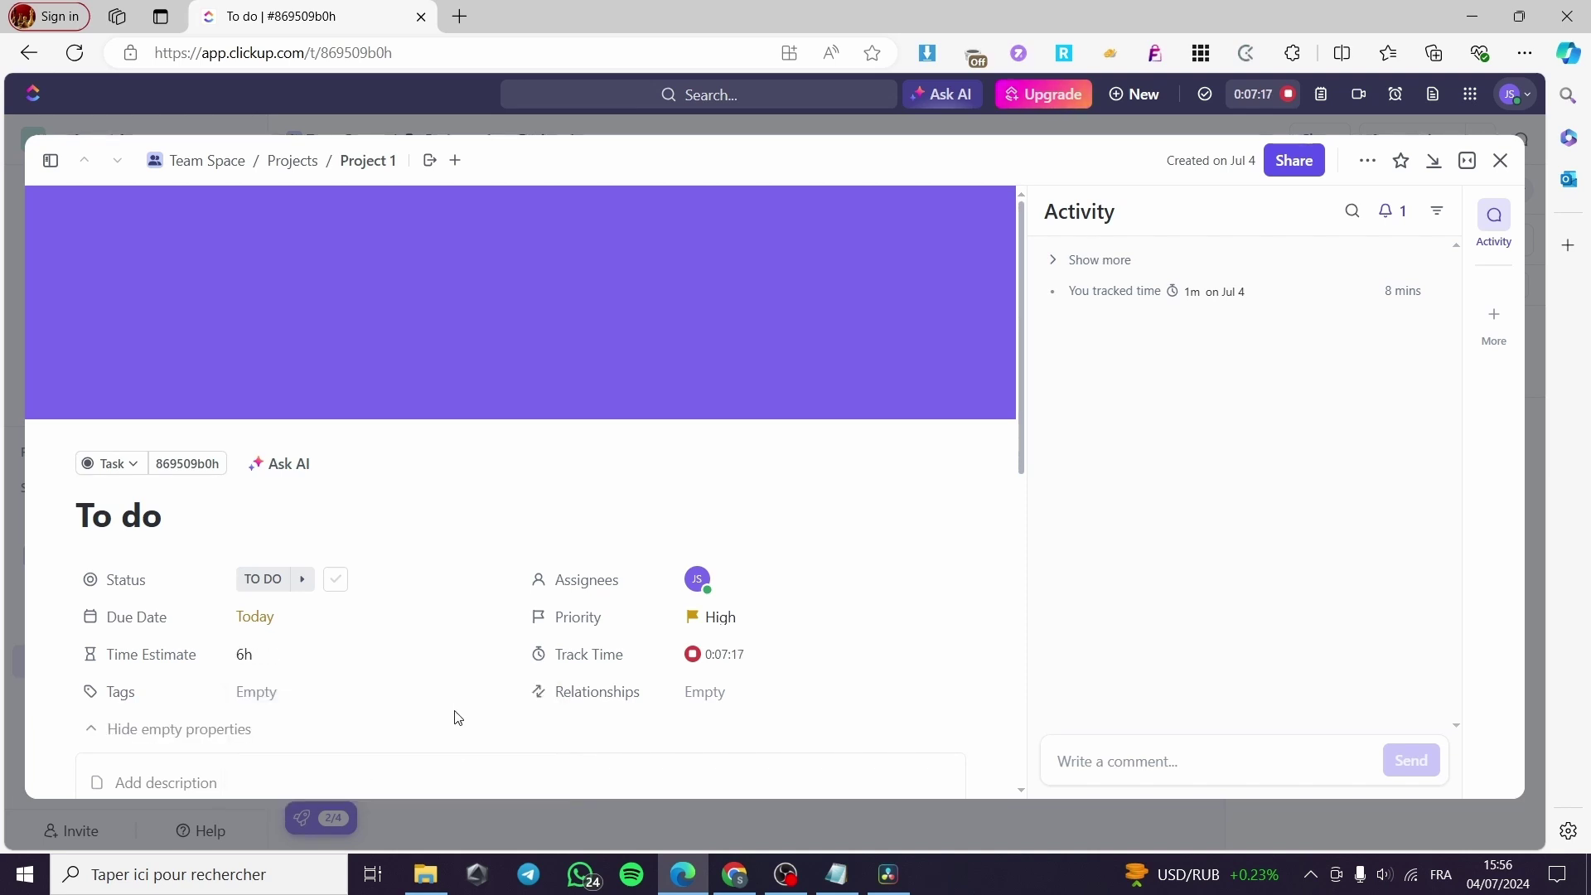
click(1505, 162)
mouse_move(974, 399)
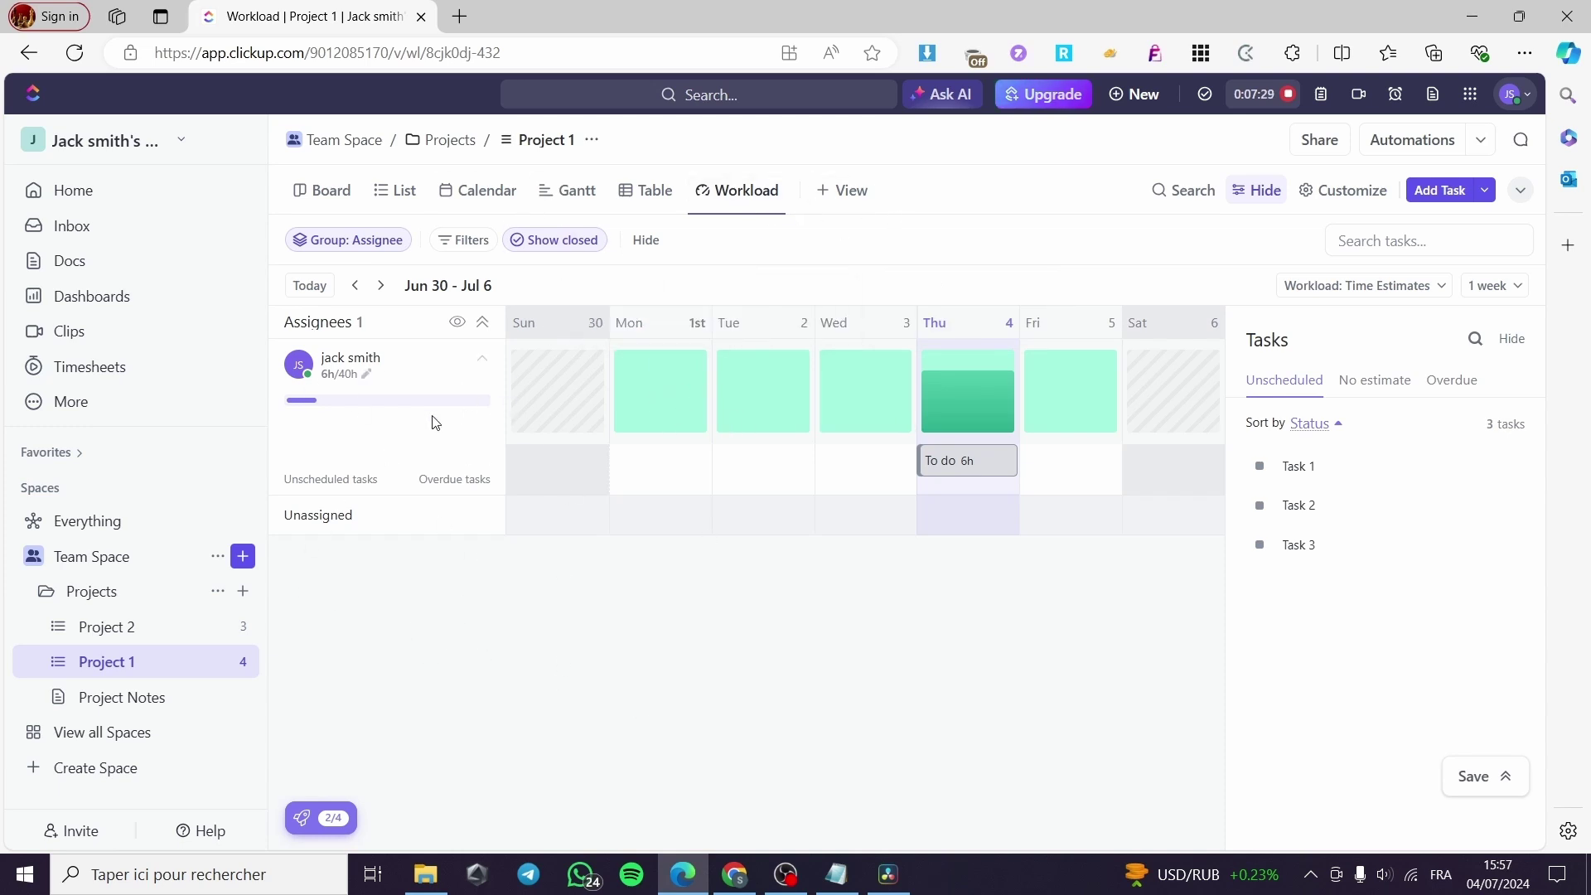
Open My timesheet for Jun 30 – Jul 6, showing 10m logged on the To do task.
click(125, 375)
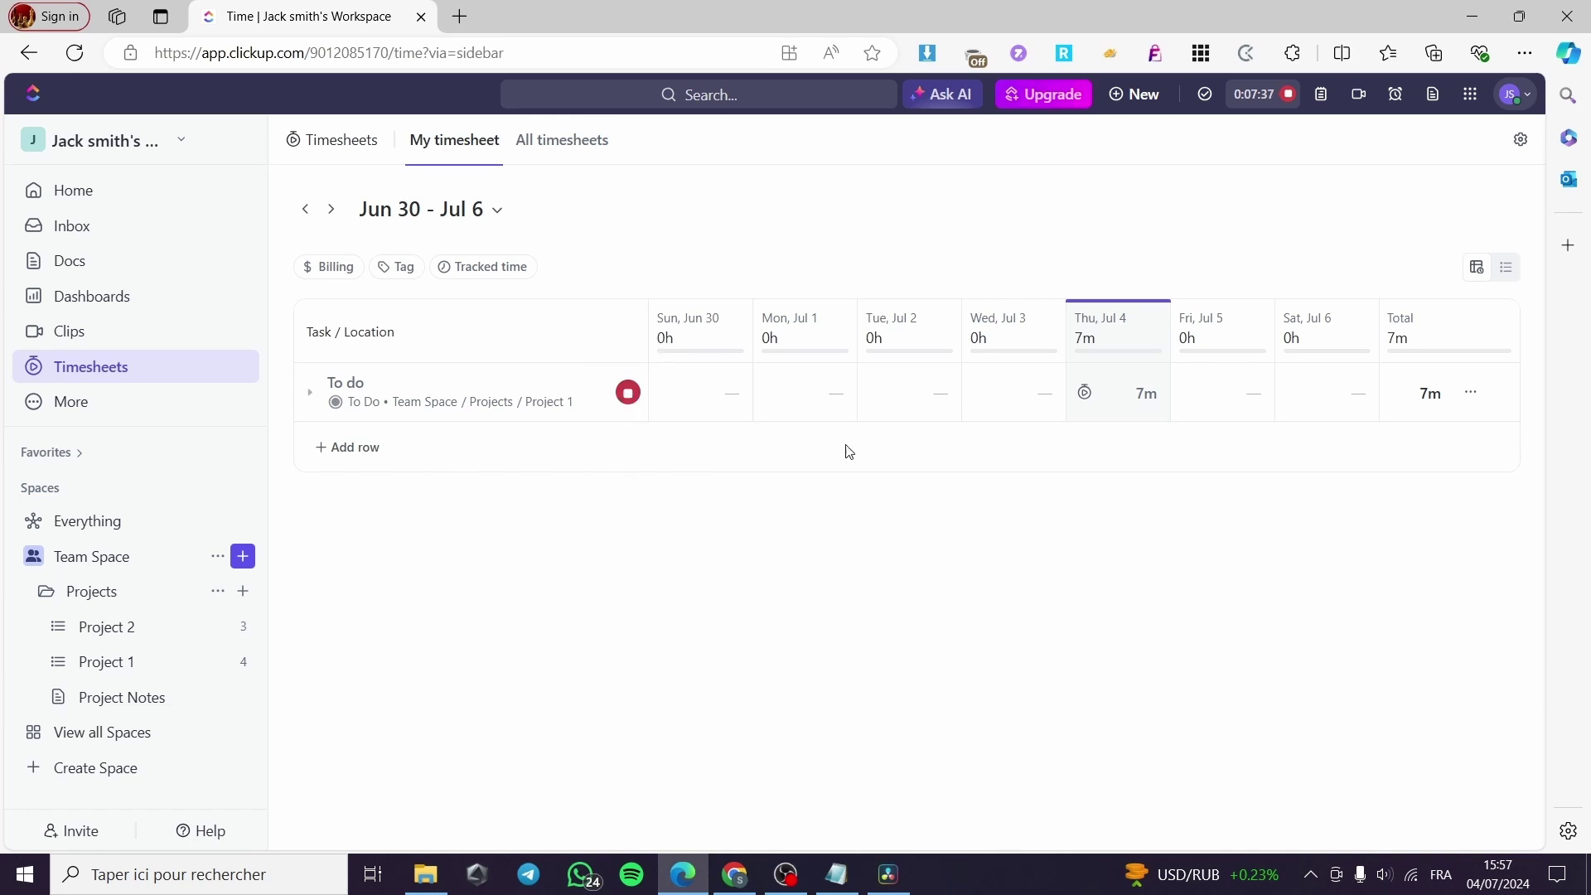
mouse_move(1124, 321)
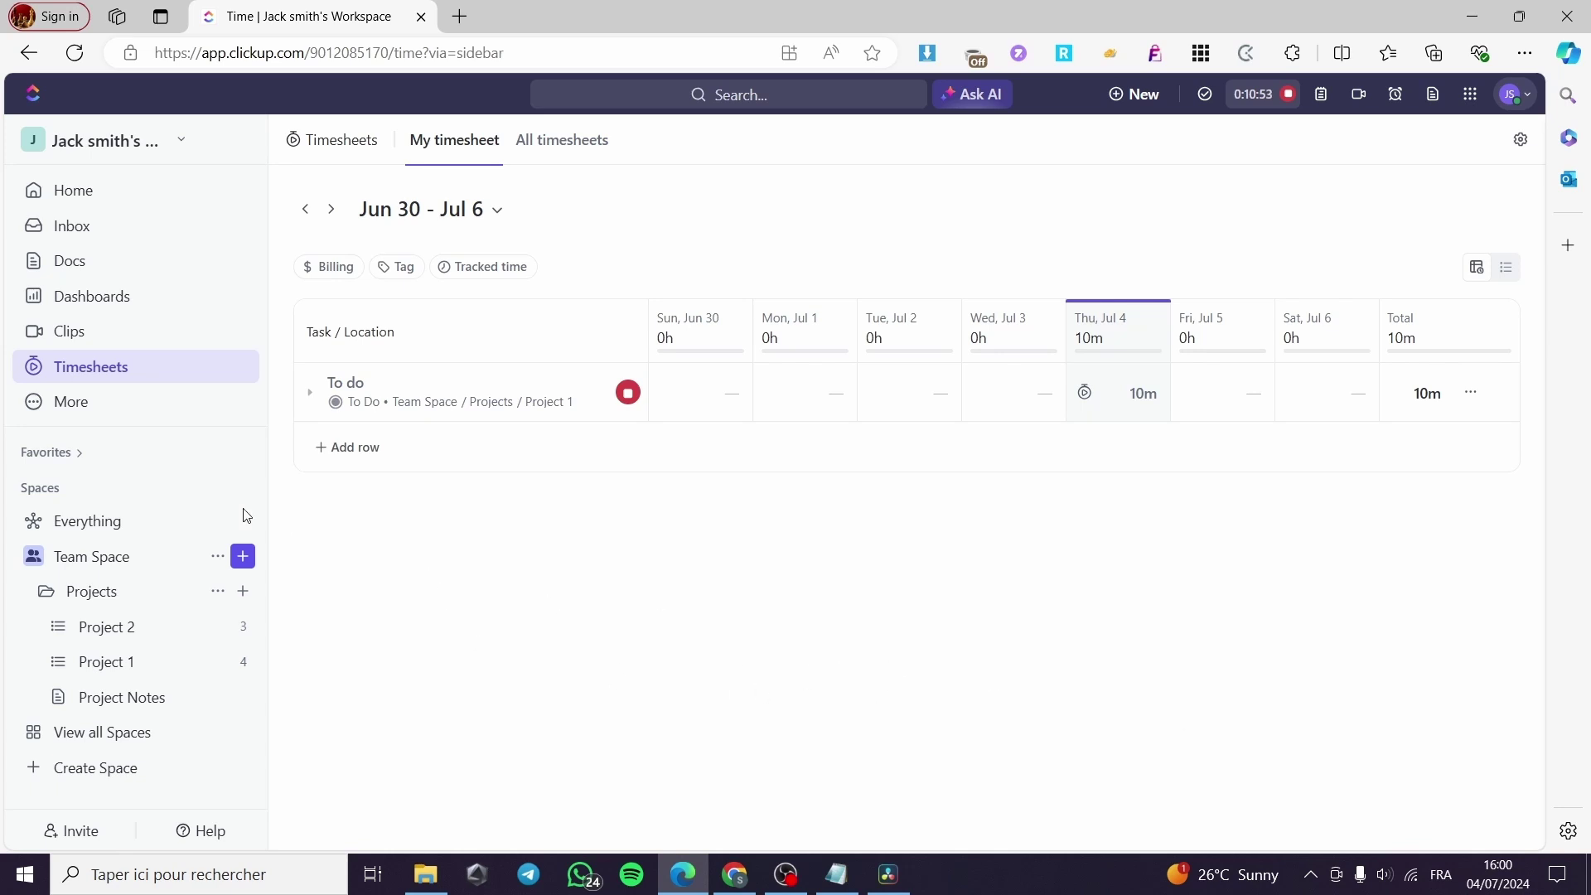
Create Dashboard2 from the Time Tracking template using Project 1 data for this month.
click(88, 300)
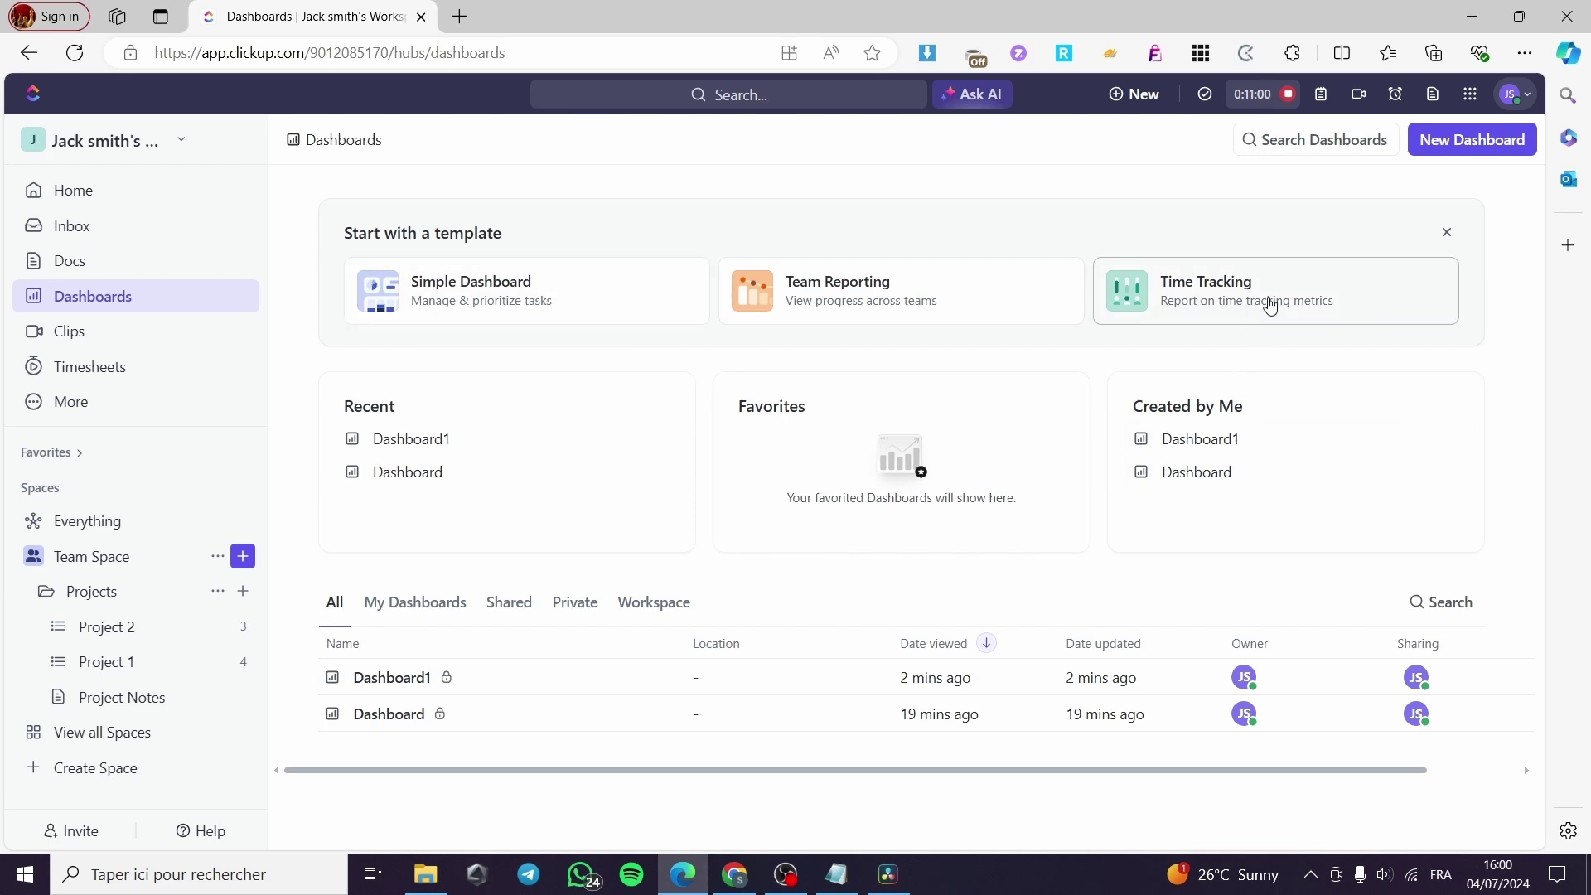
click(1270, 305)
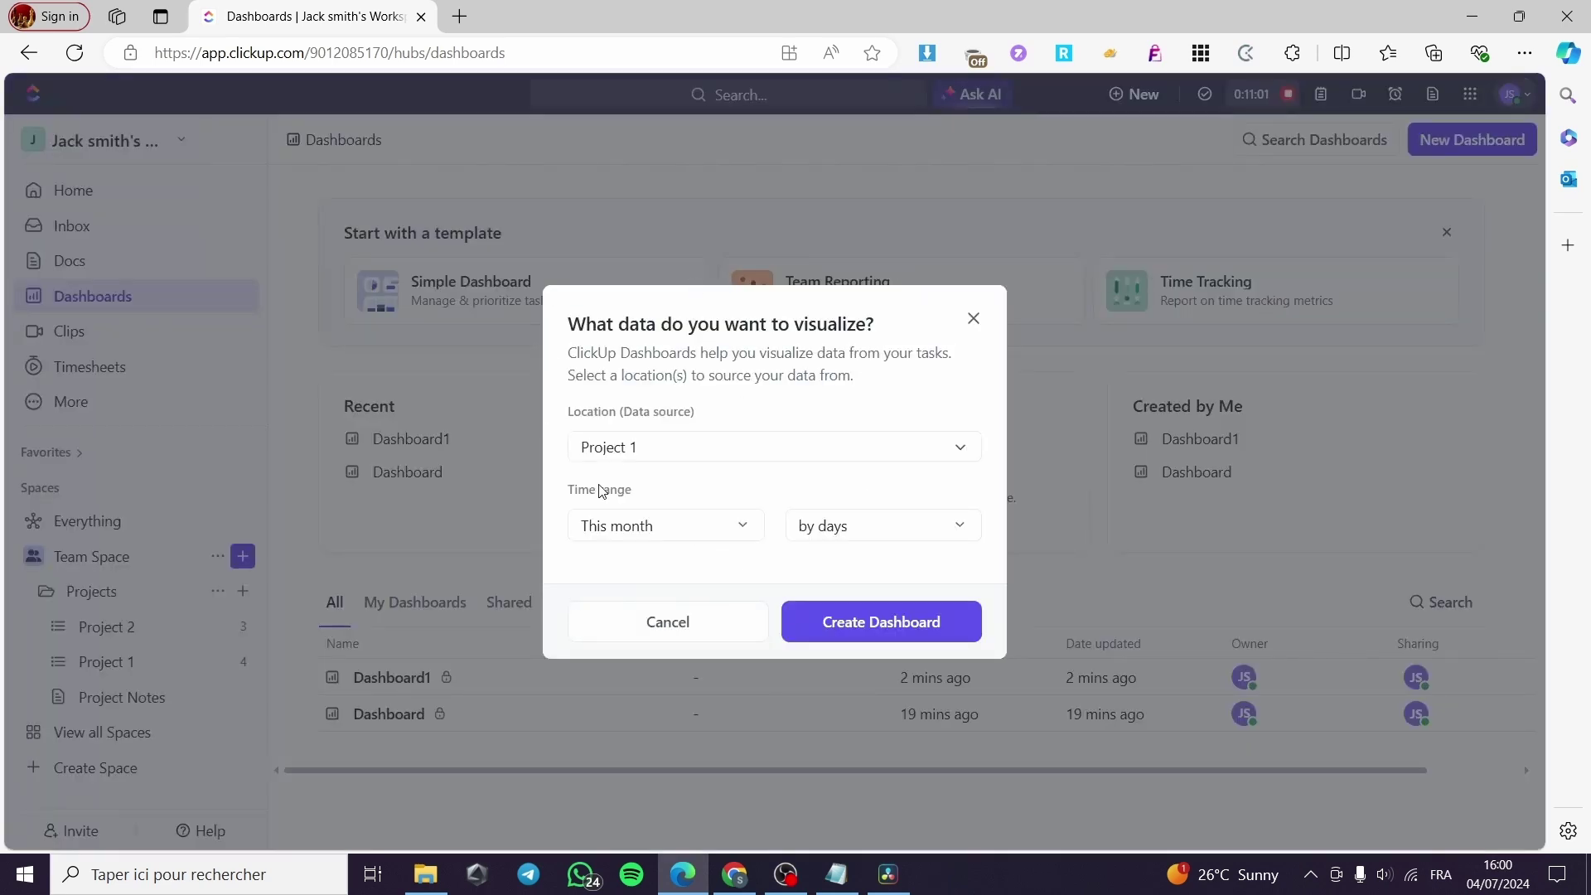
click(881, 633)
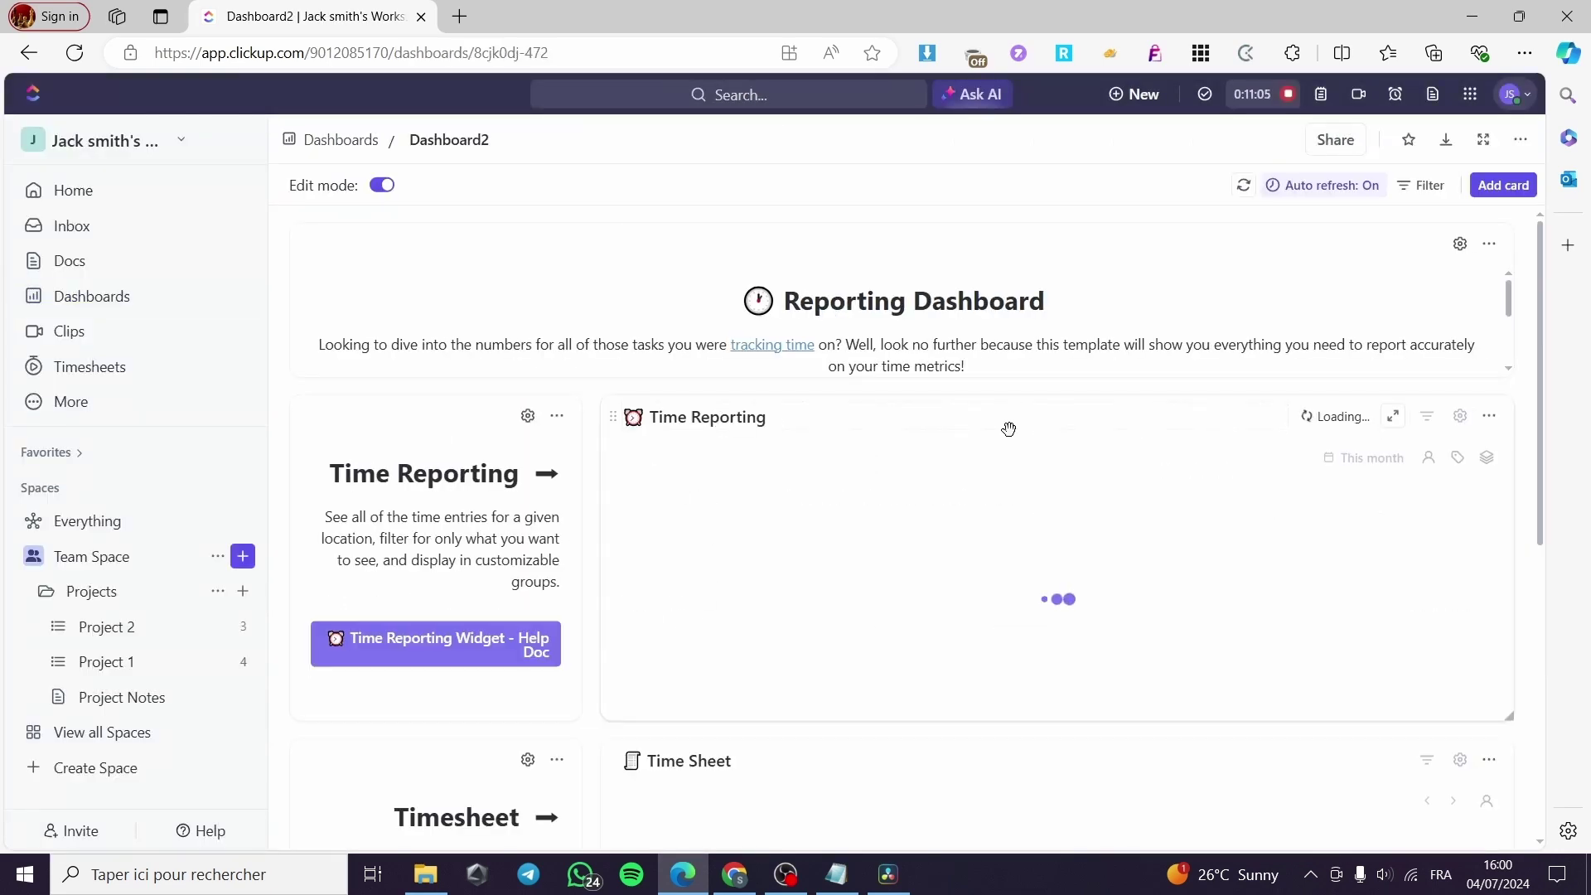
Open the Add card dialog on its Time Tracking category.
click(1504, 186)
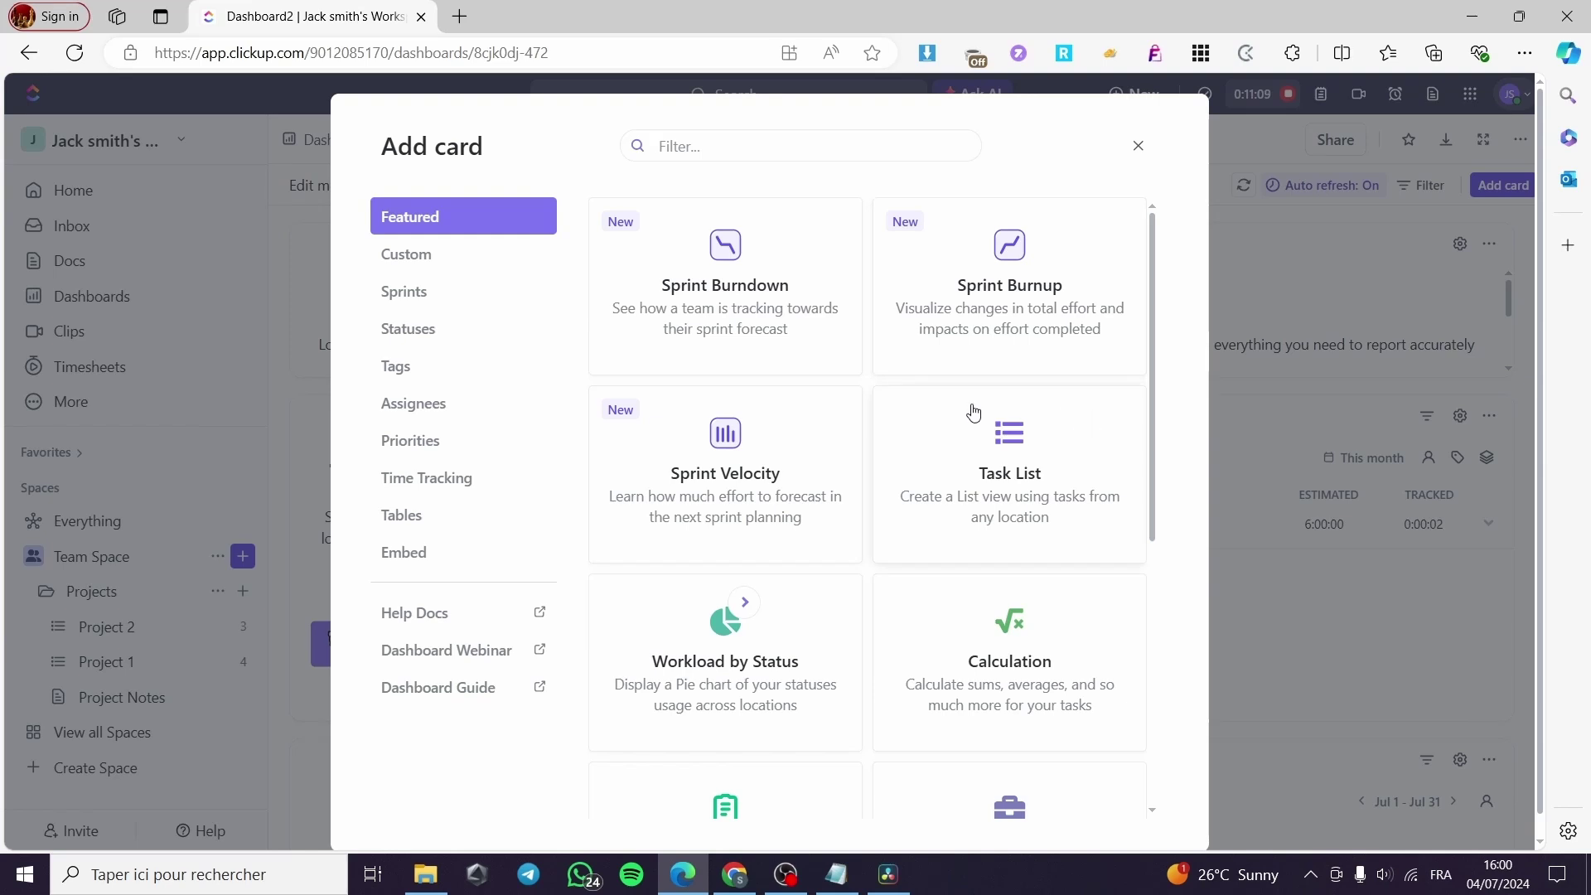
click(468, 487)
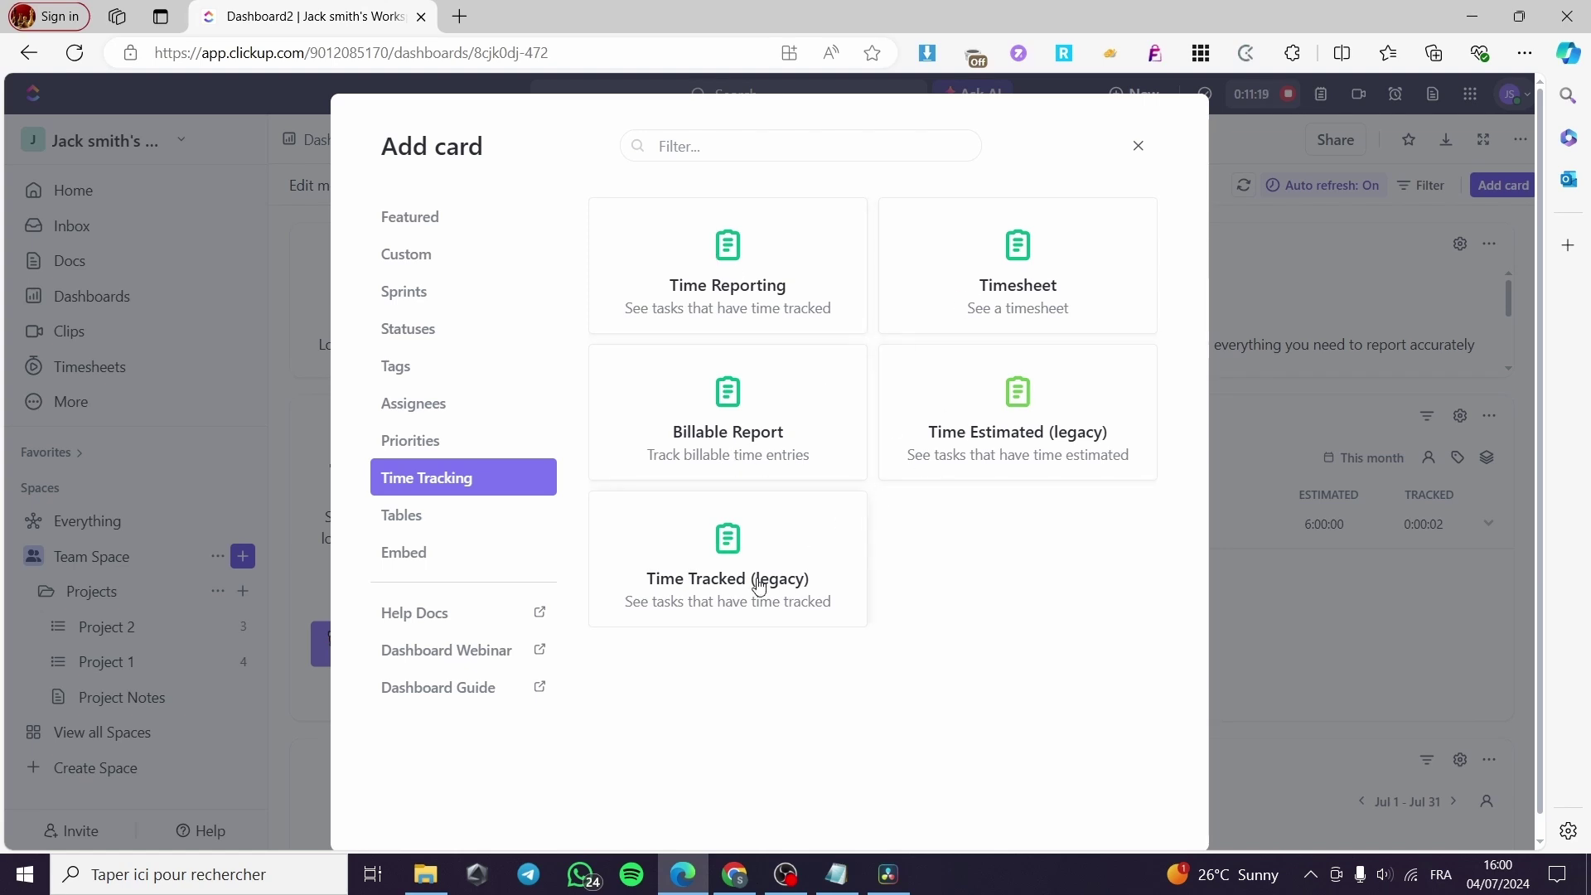
Add a Time Reporting card with Time range Today, People set to Me, and Billable Show both.
click(732, 250)
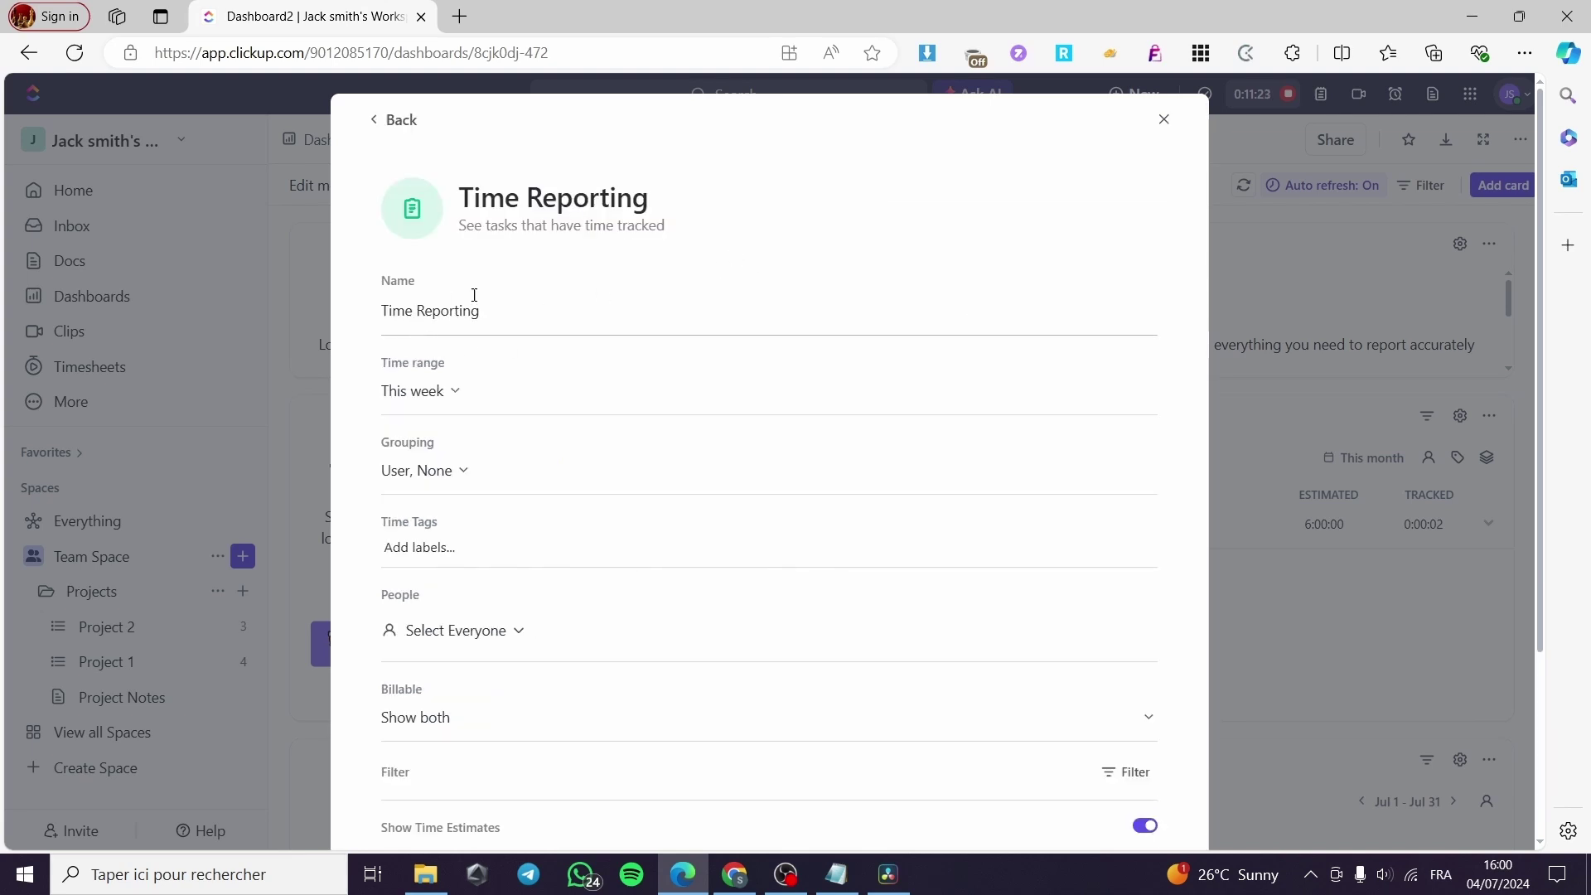
click(457, 395)
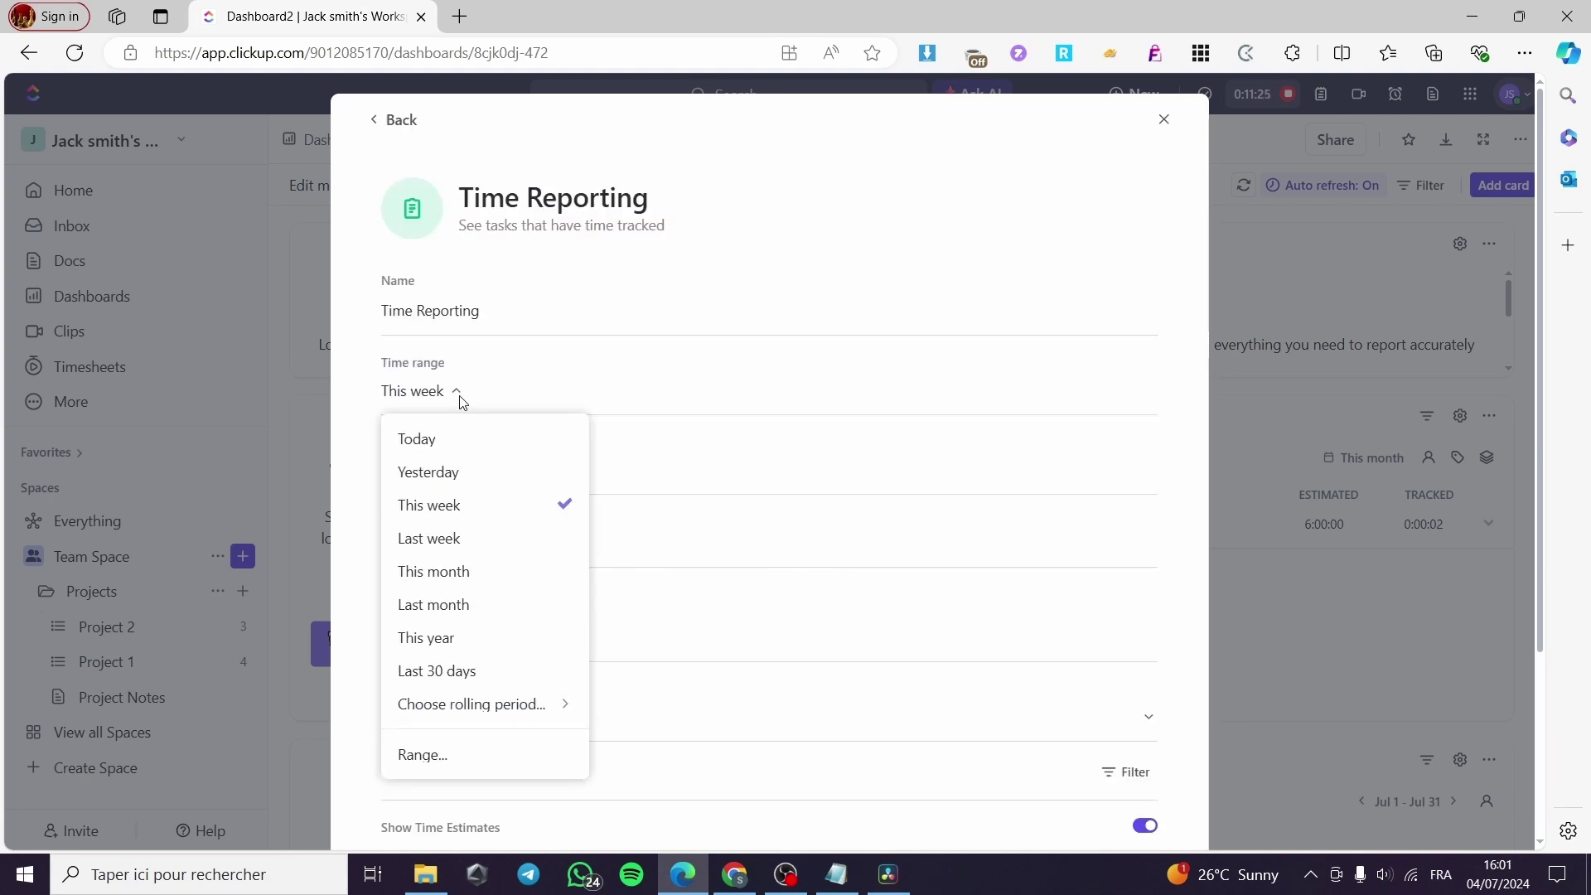
click(454, 455)
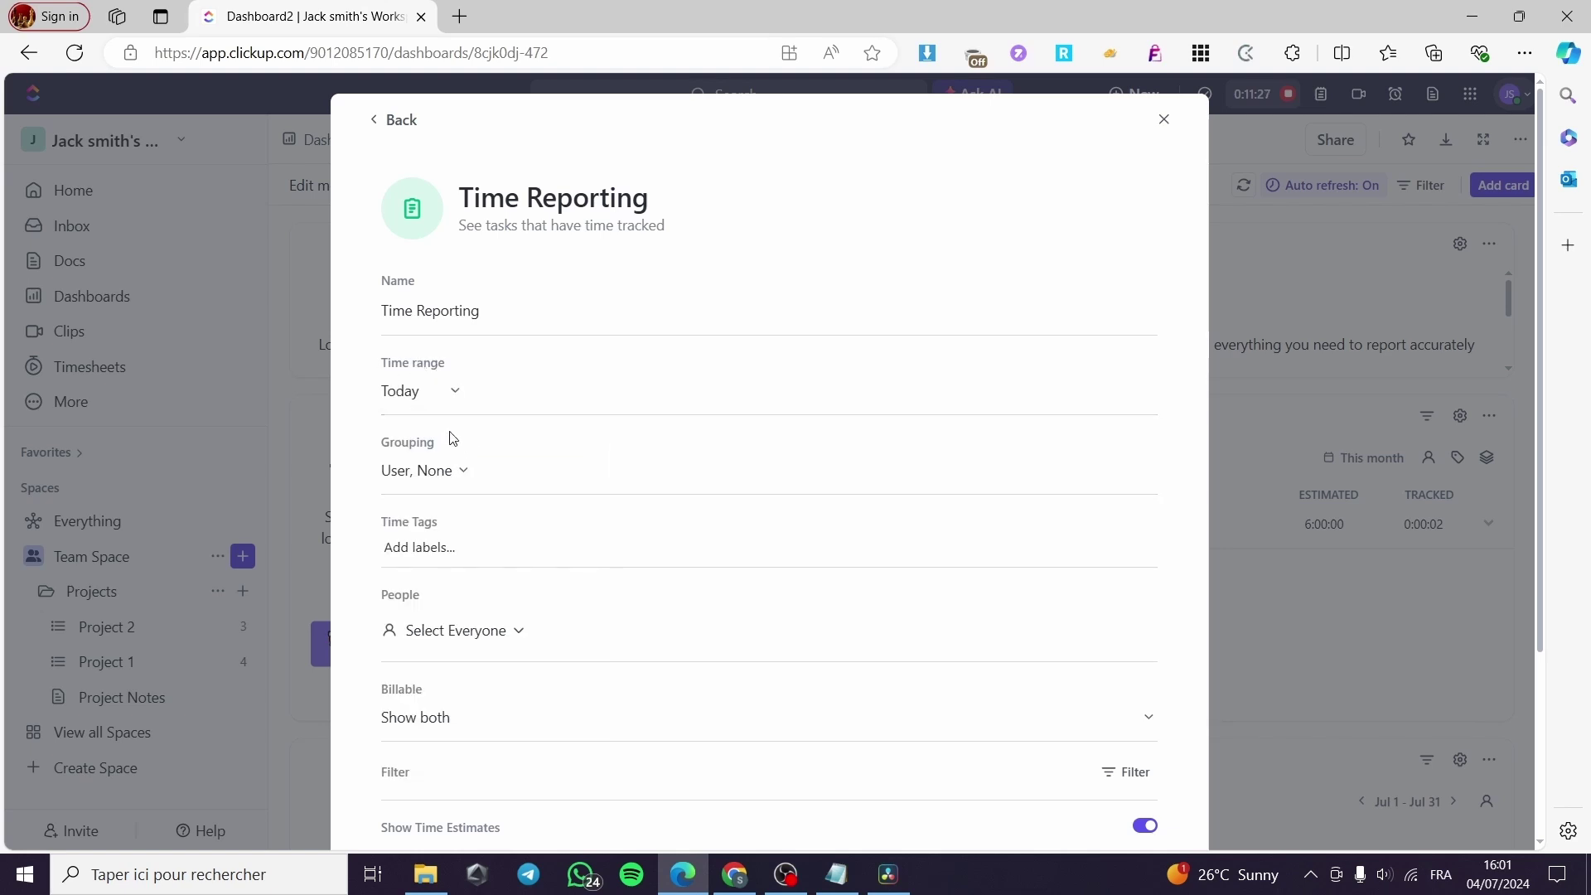
click(460, 474)
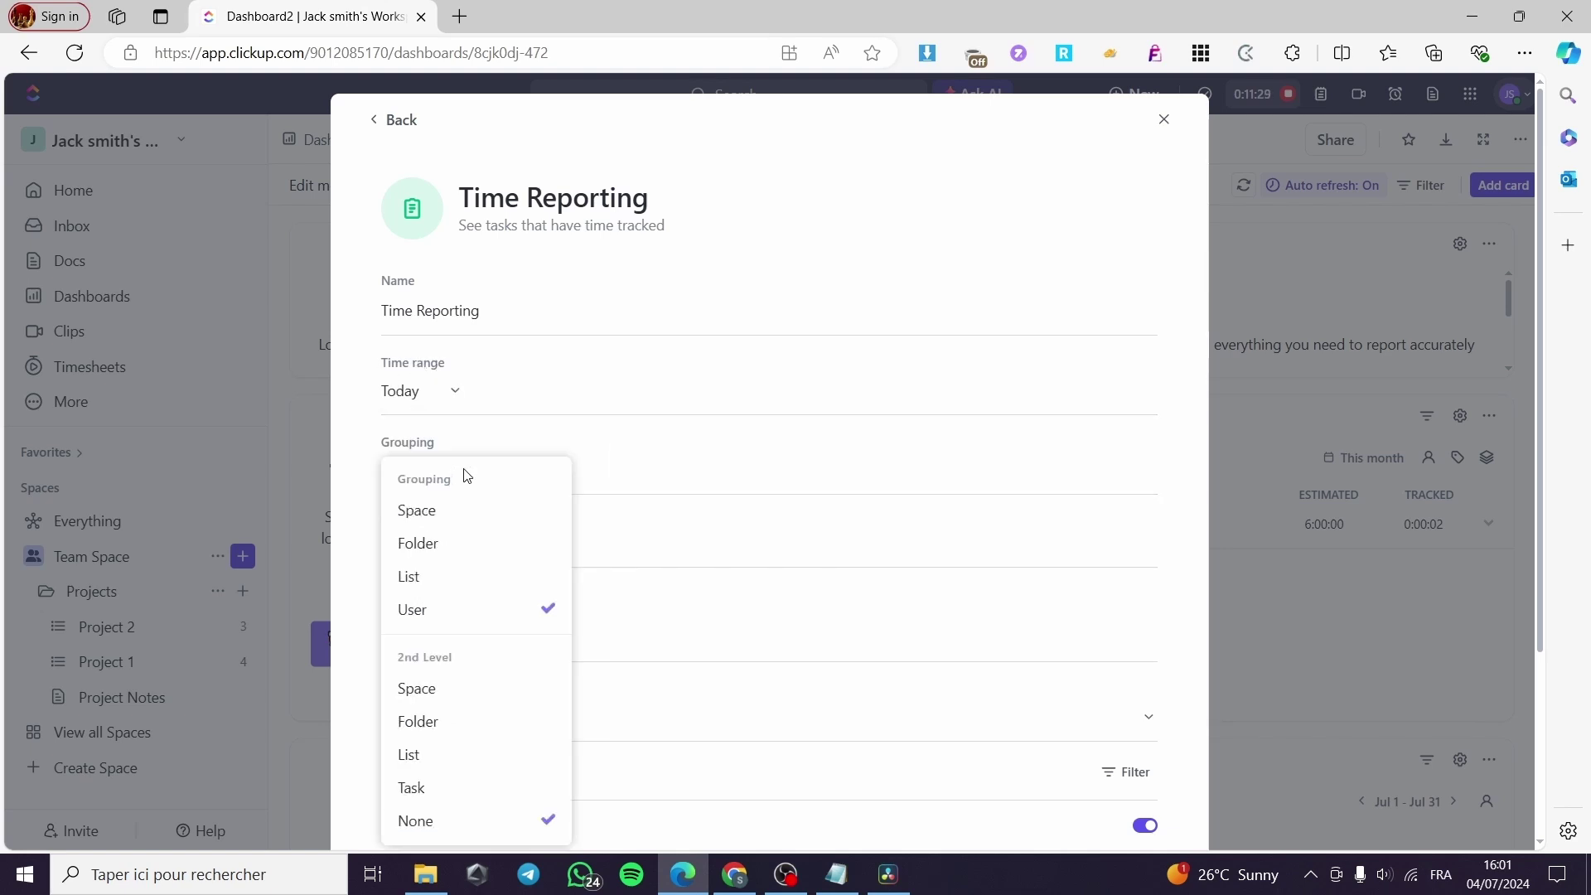
click(609, 460)
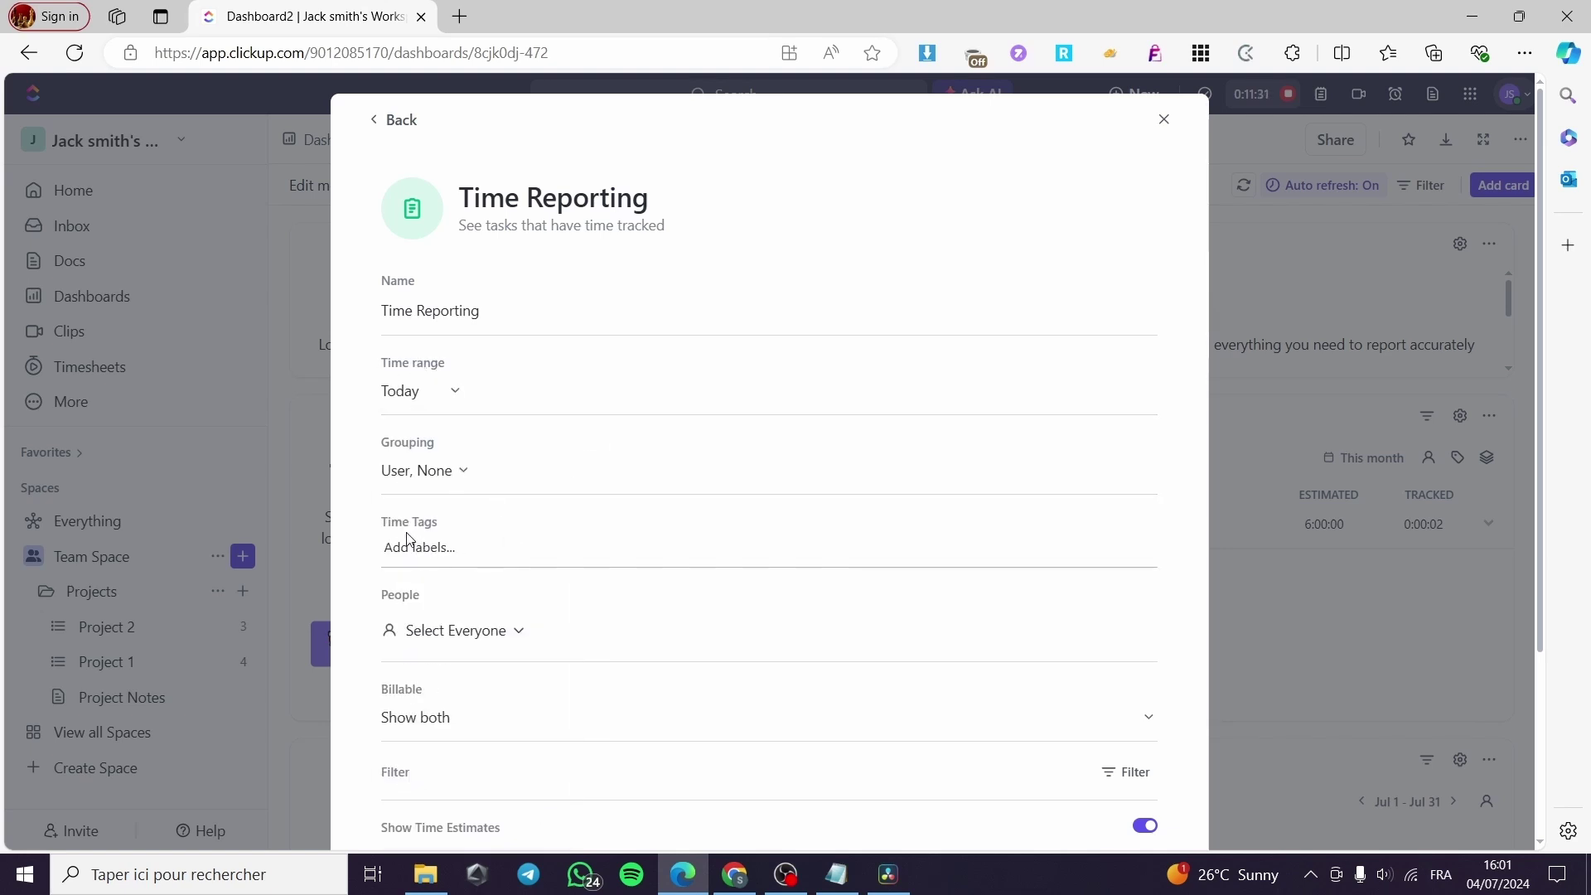
scroll(577, 552, down, 1)
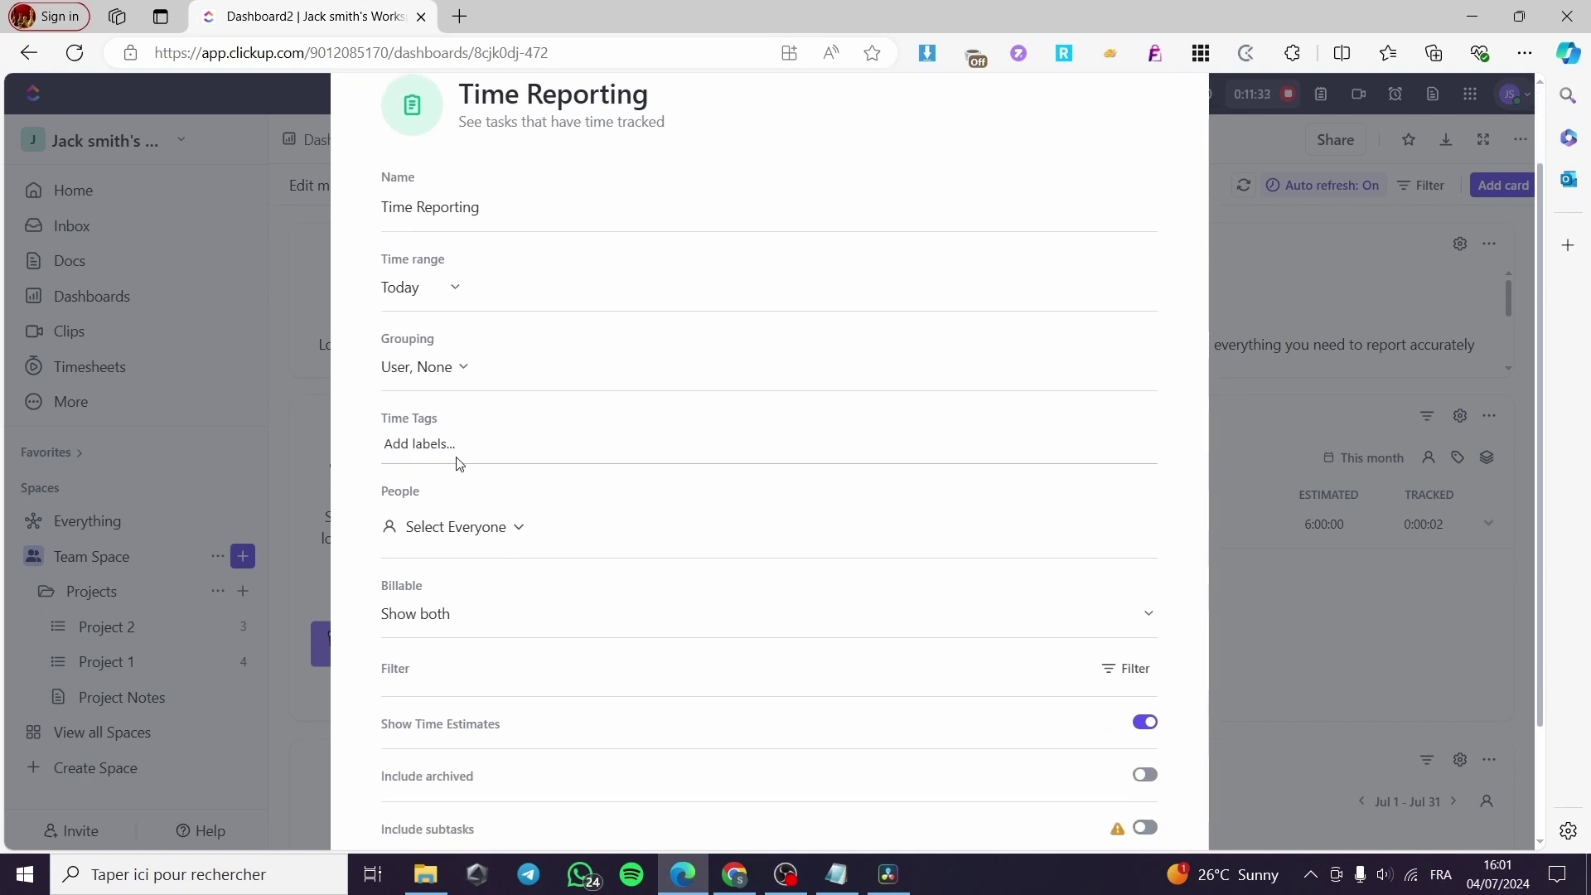
click(516, 531)
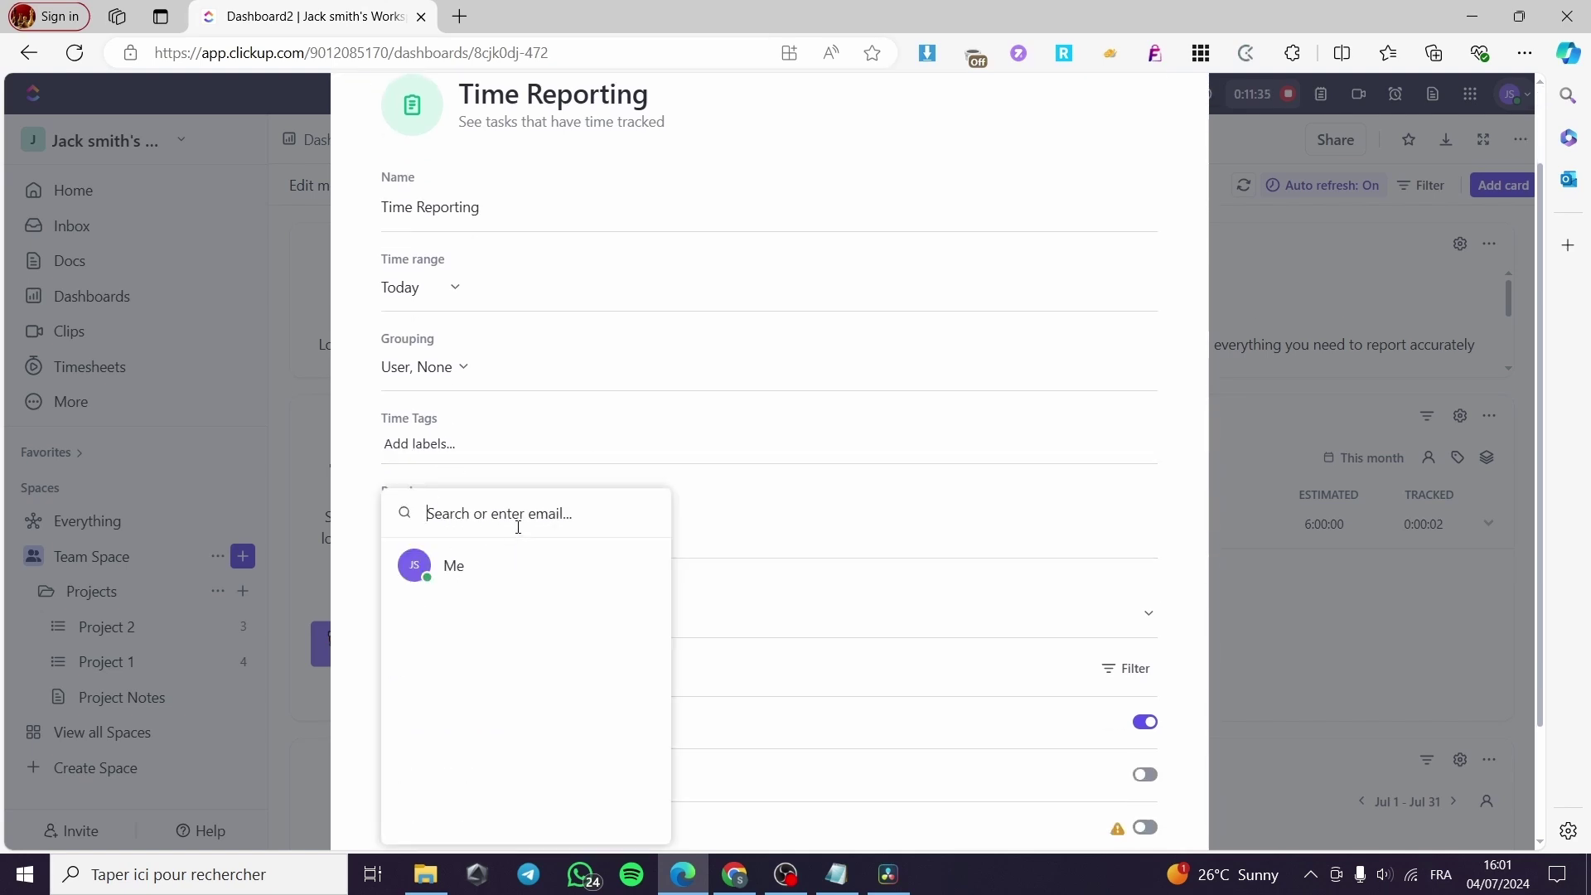
click(456, 561)
scroll(465, 533, down, 2)
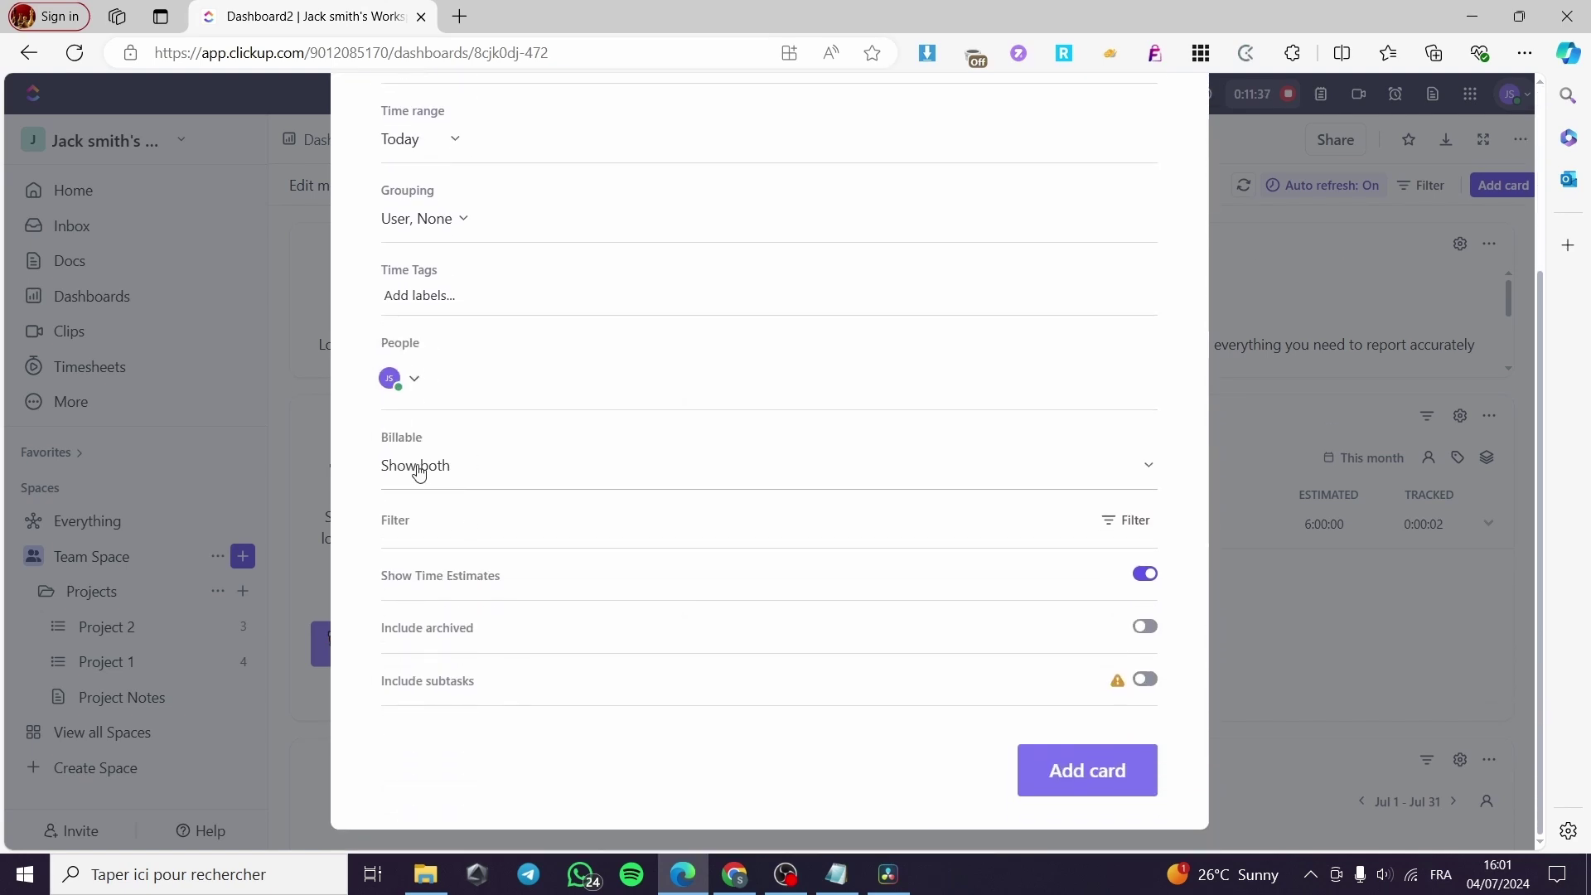
click(1089, 472)
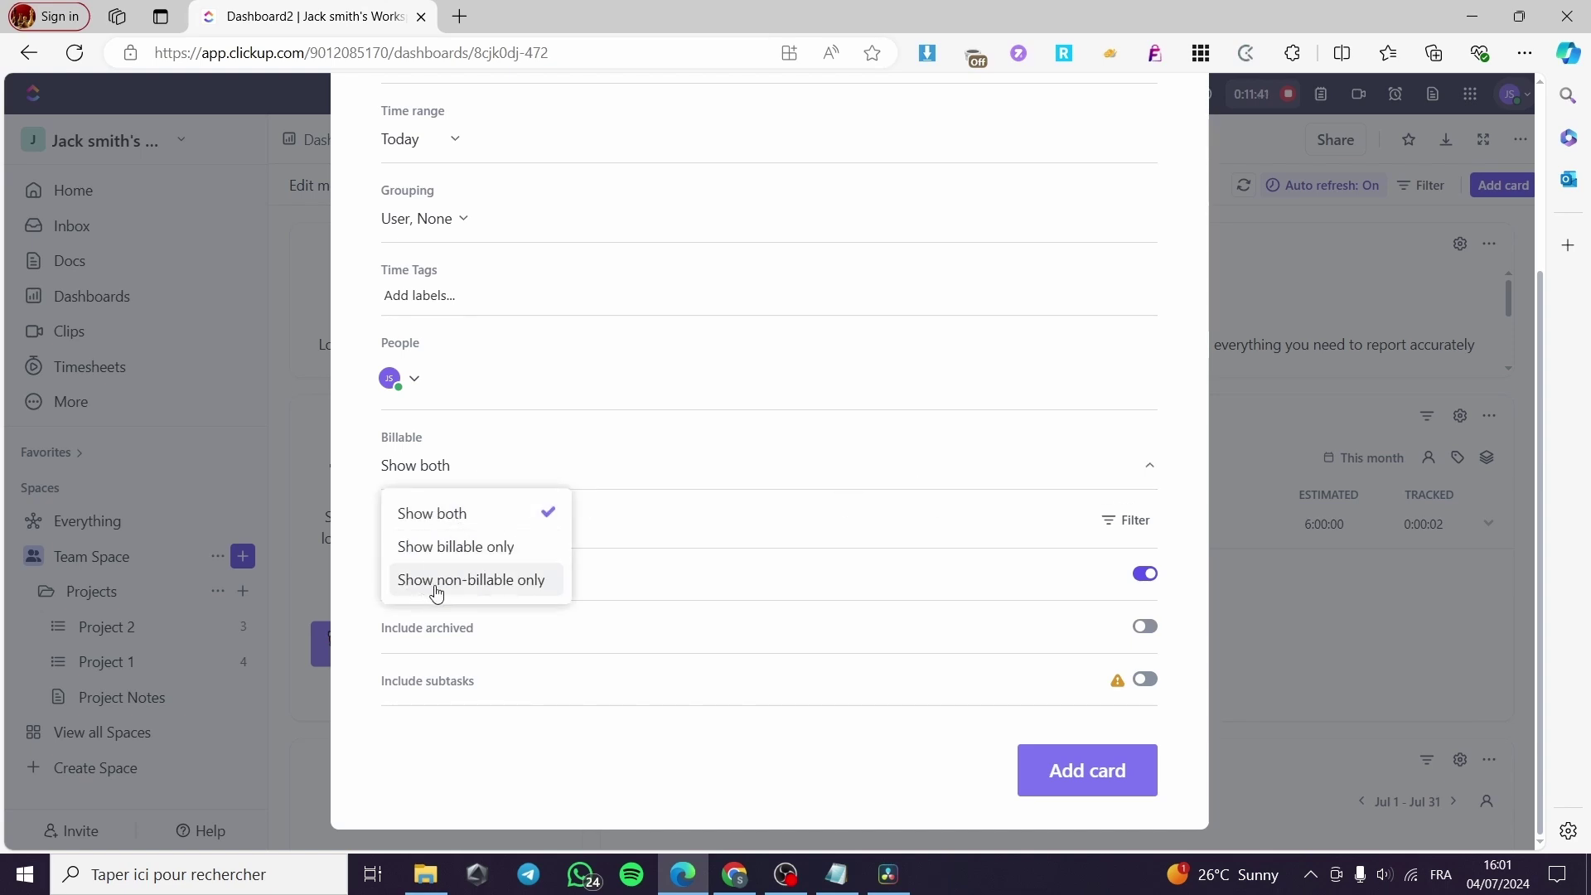
click(1147, 475)
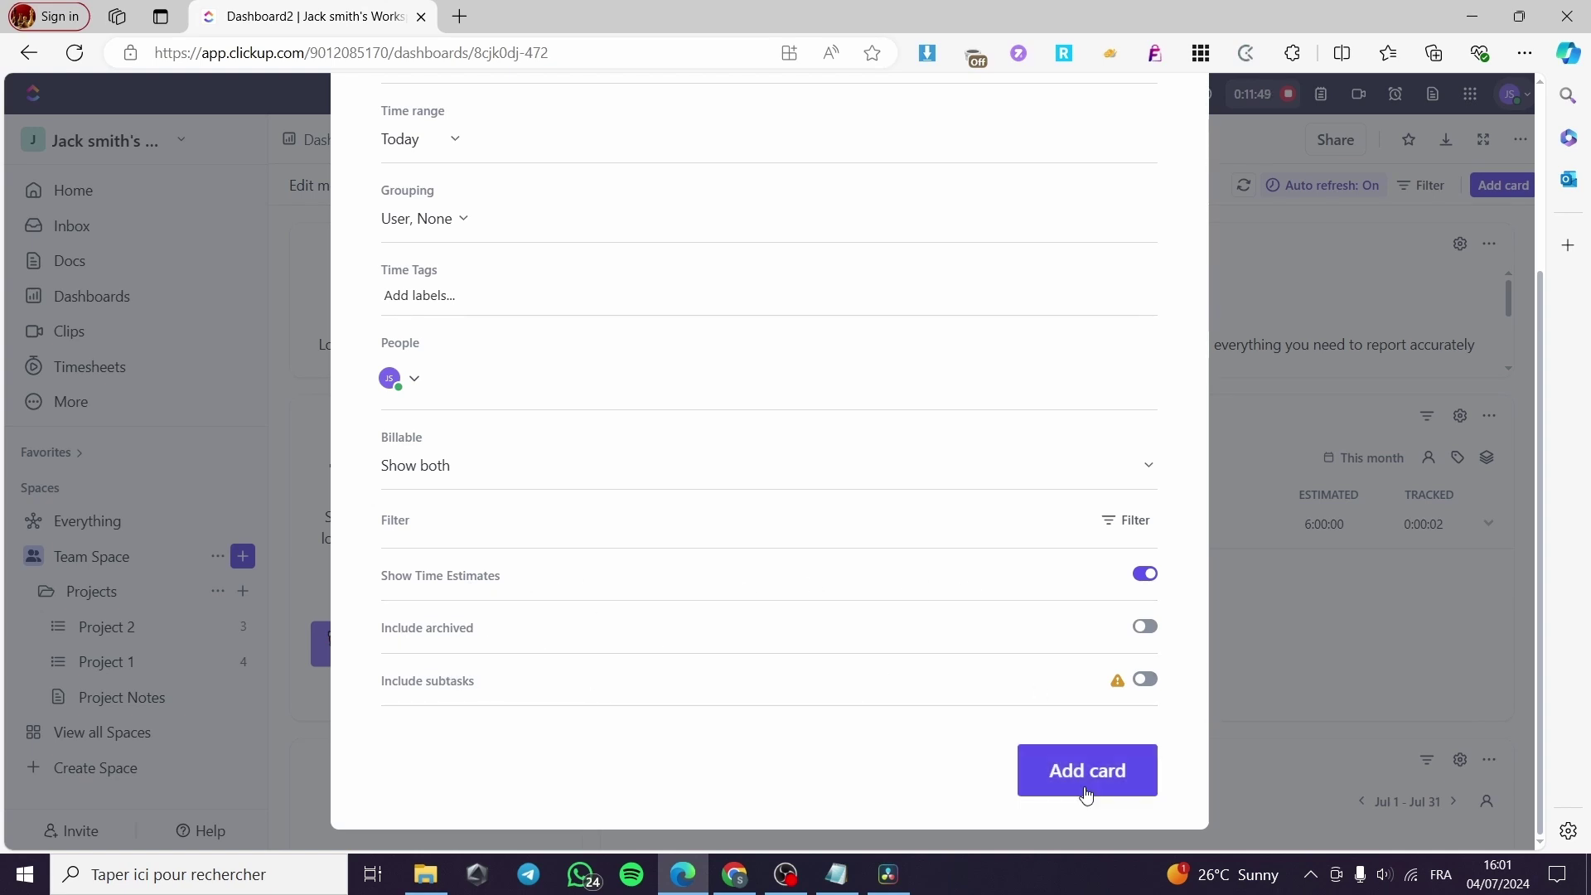
click(1119, 785)
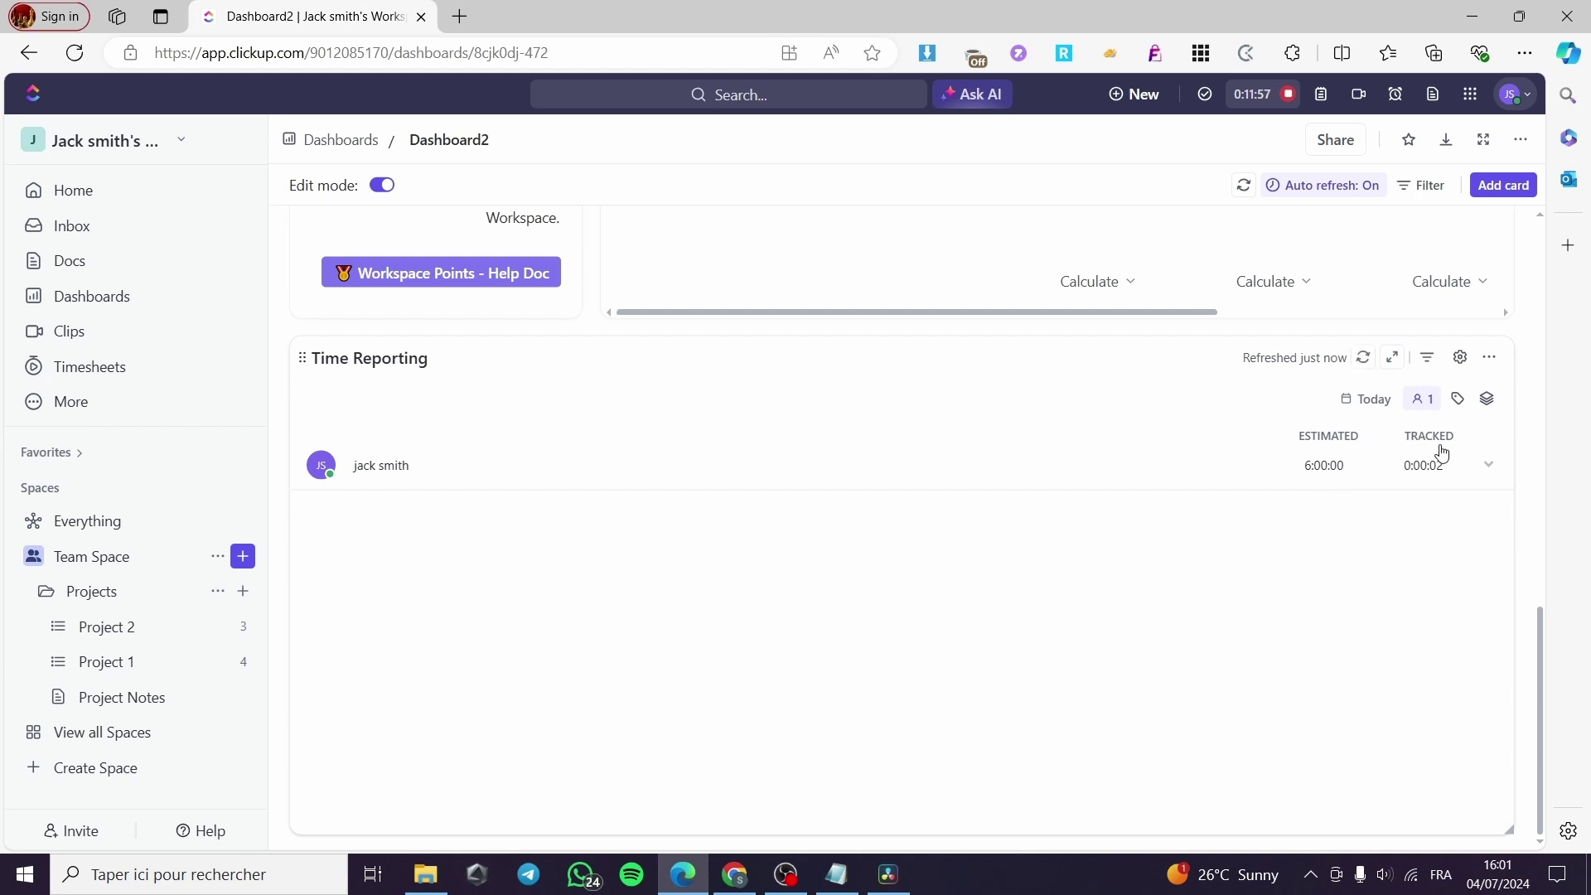
Expand the user's row in the Time Reporting card, then scroll back up the dashboard.
click(1445, 473)
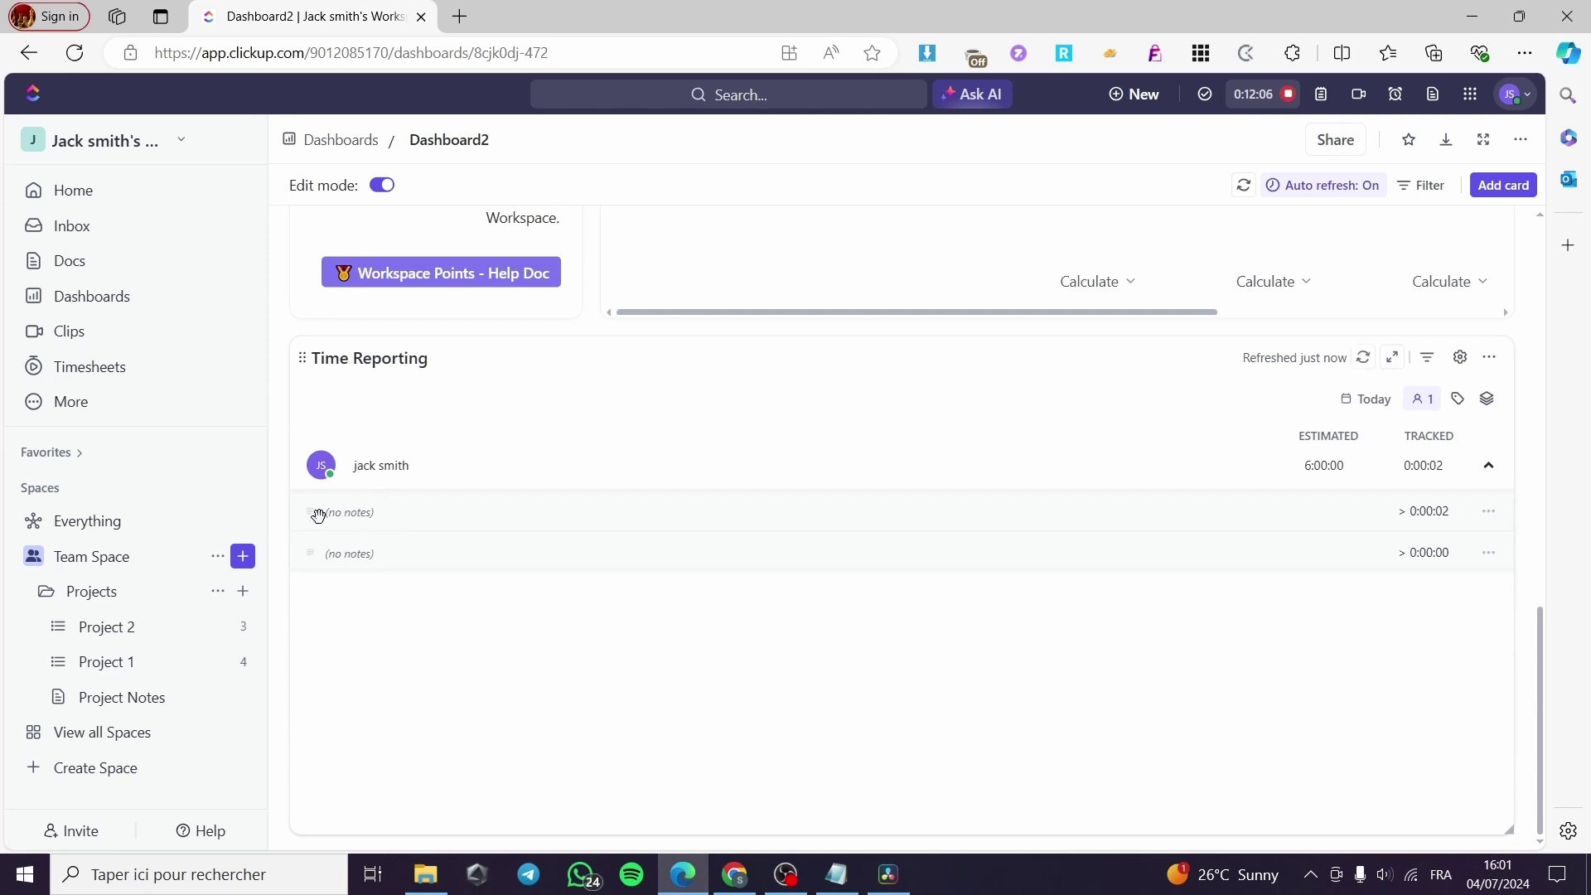
scroll(1234, 571, up, 5)
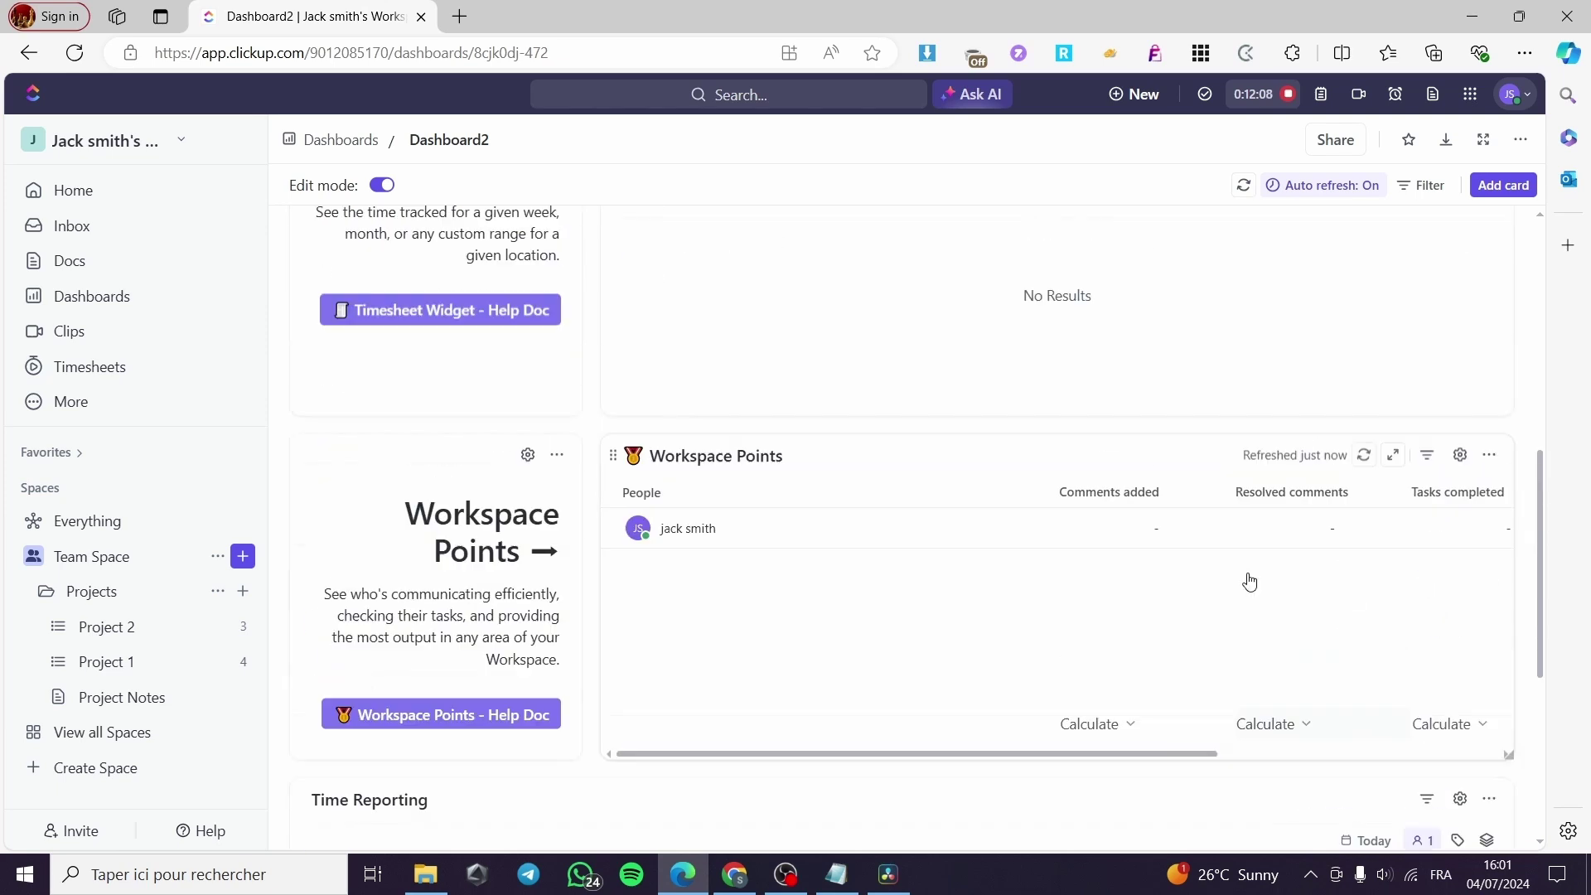